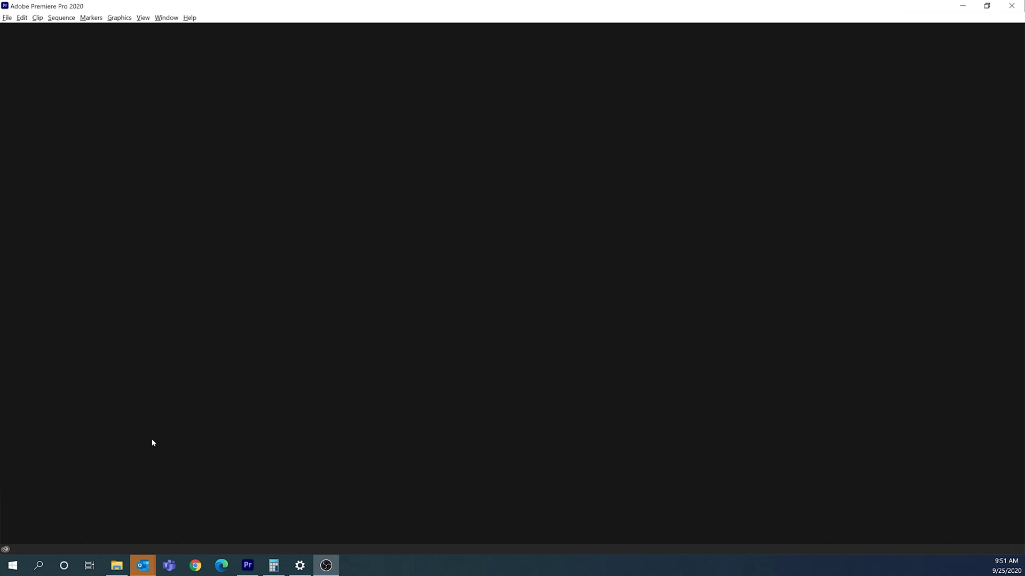
Create a new project named "3D VR Tutorial" in the Amtek\3D VR Tutorial folder
left_click(4, 19)
mouse_move(14, 30)
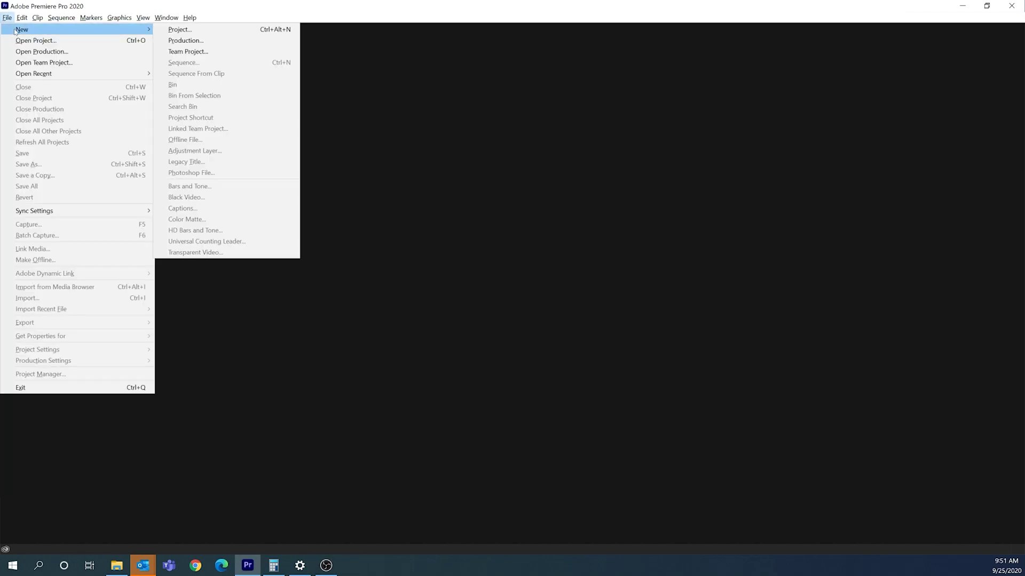
left_click(222, 30)
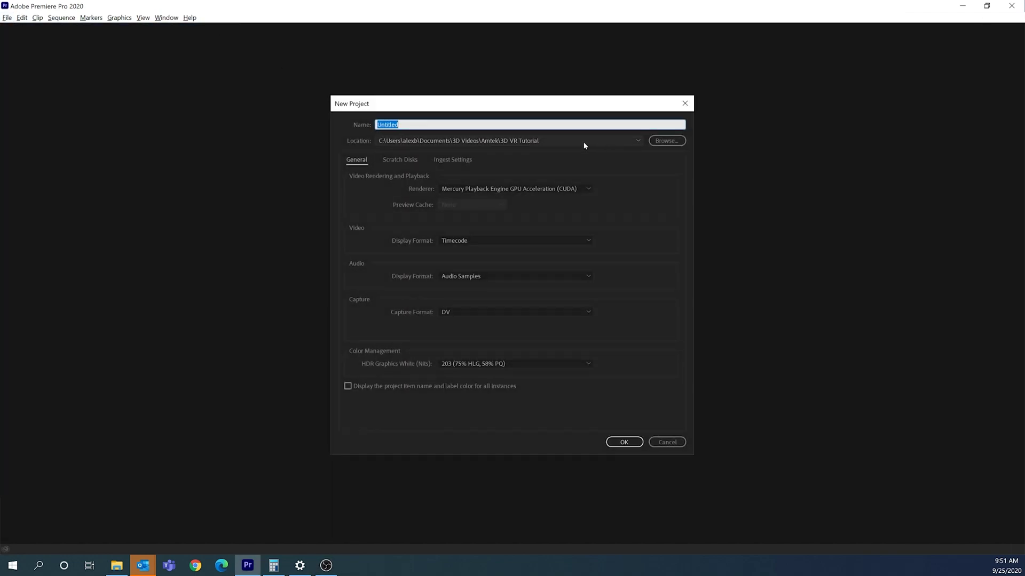
left_click(471, 128)
left_click(659, 143)
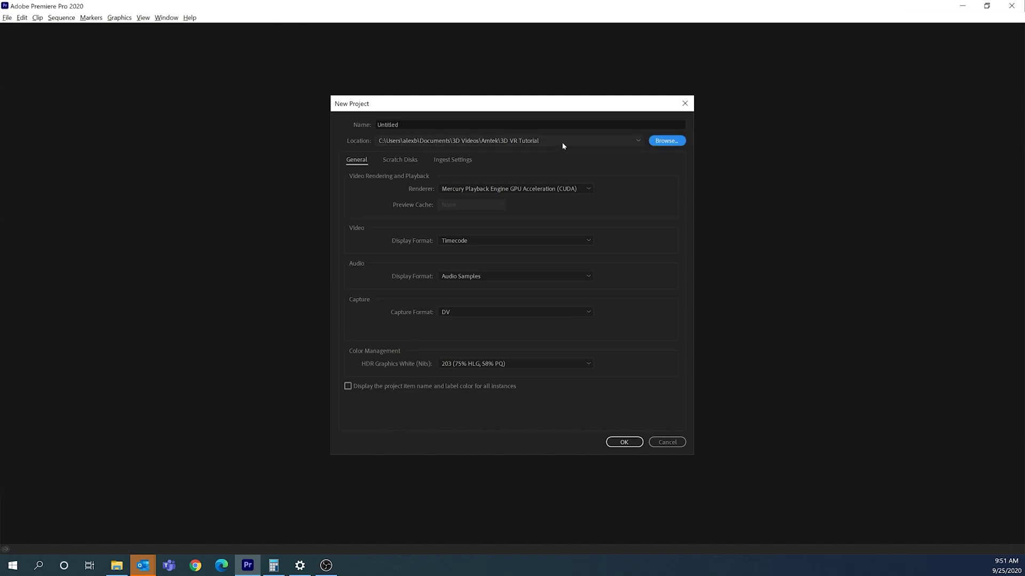
double_click(392, 125)
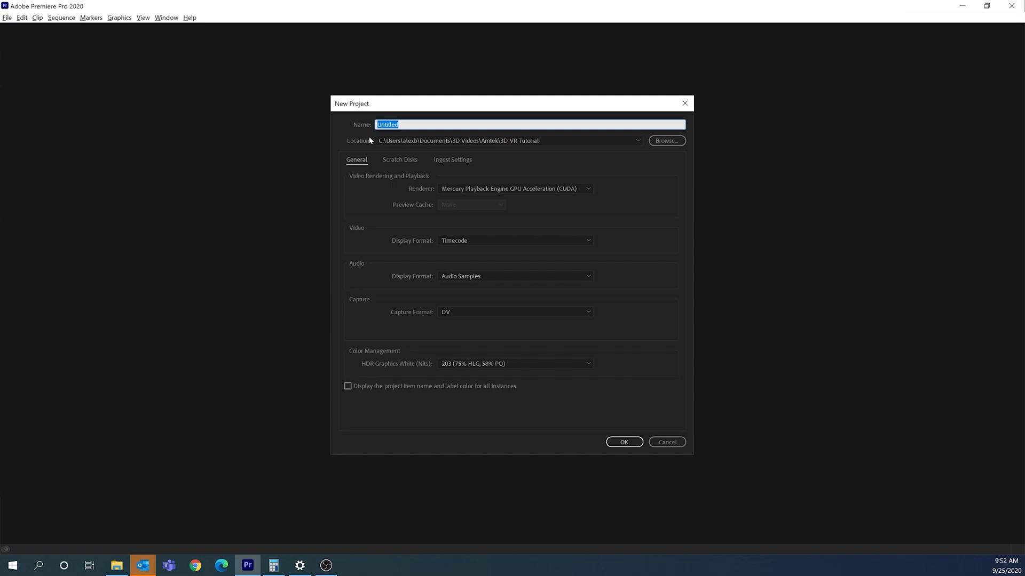
type("3D VR Tutorial")
left_click(624, 442)
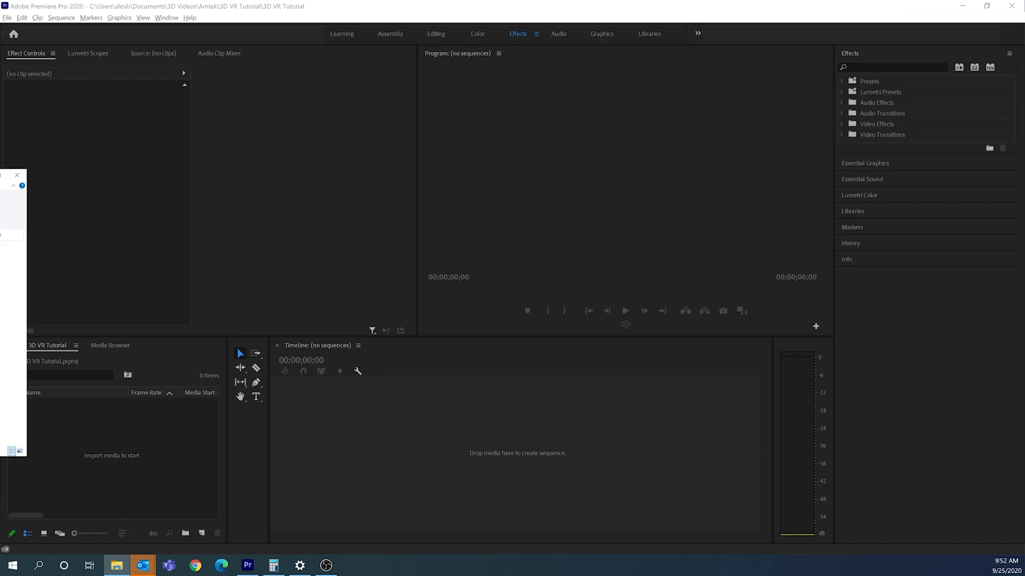
Bring the 3D VR Tutorial folder window over the project and select the video VID_20200918_140953_00_005
left_click_drag(3, 214, 513, 100)
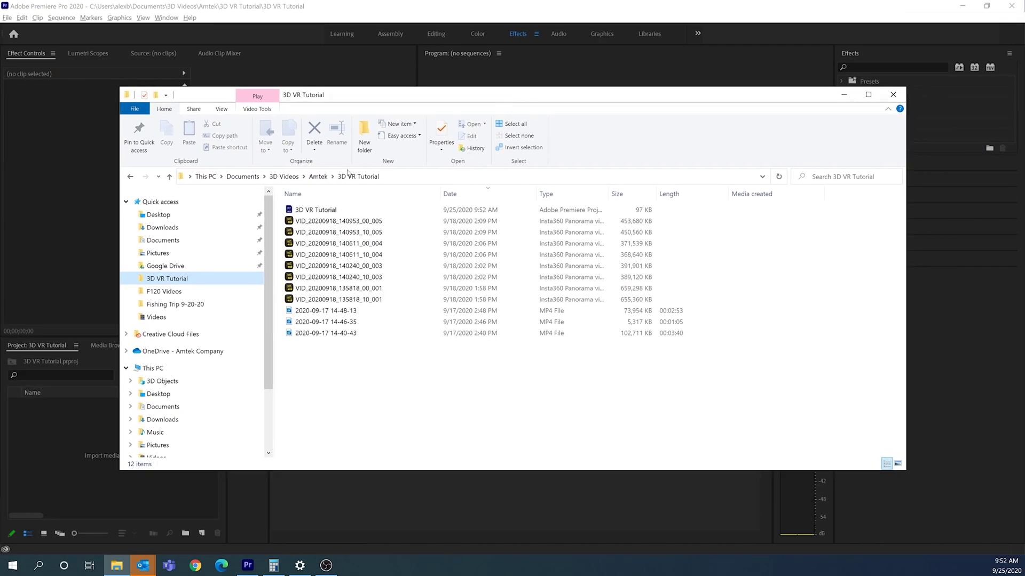
left_click(342, 222)
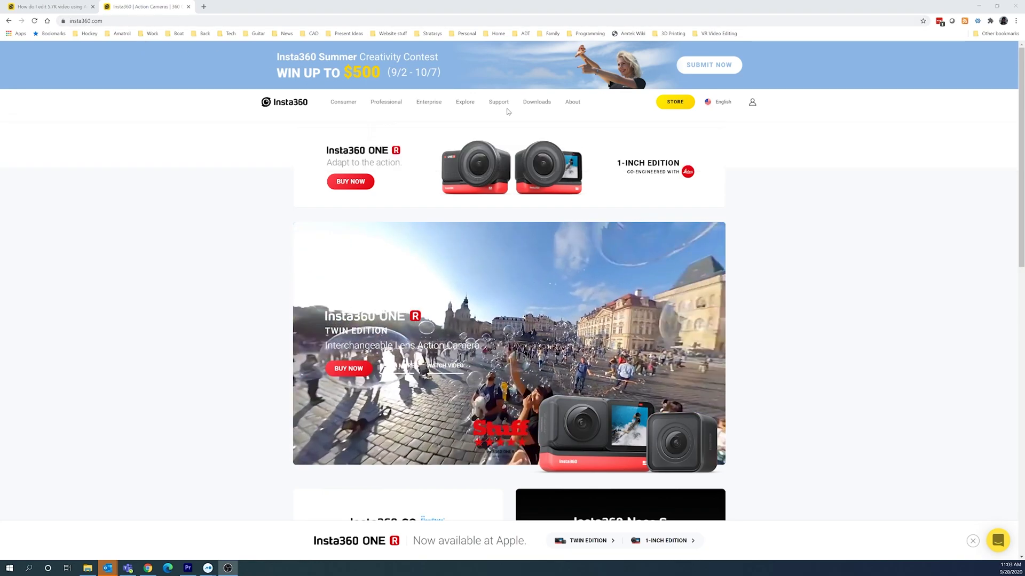
Download the Windows version of Insta360 STUDIO 2020 from the Insta360 ONE R downloads page in the browser
left_click(536, 102)
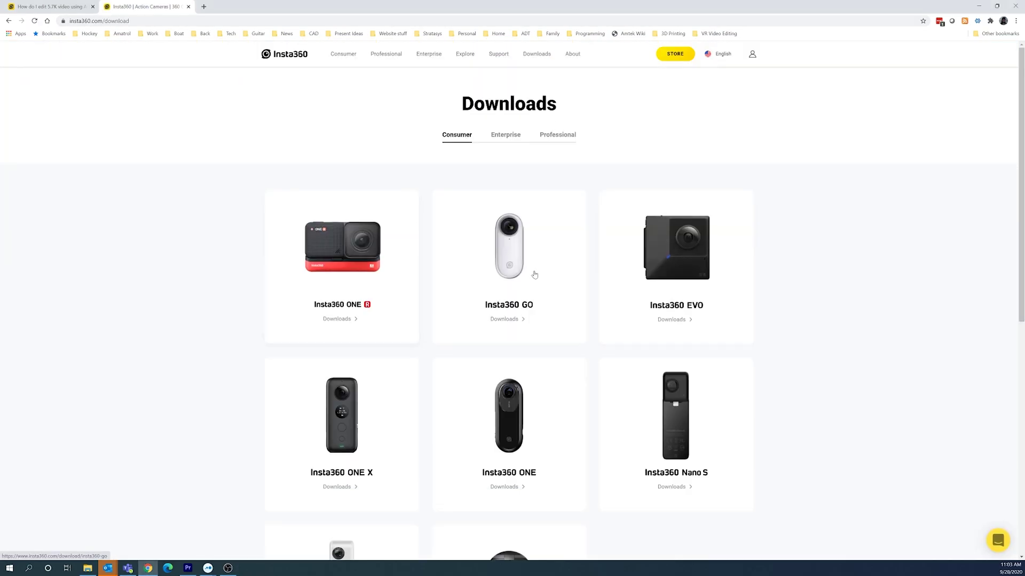
left_click(349, 256)
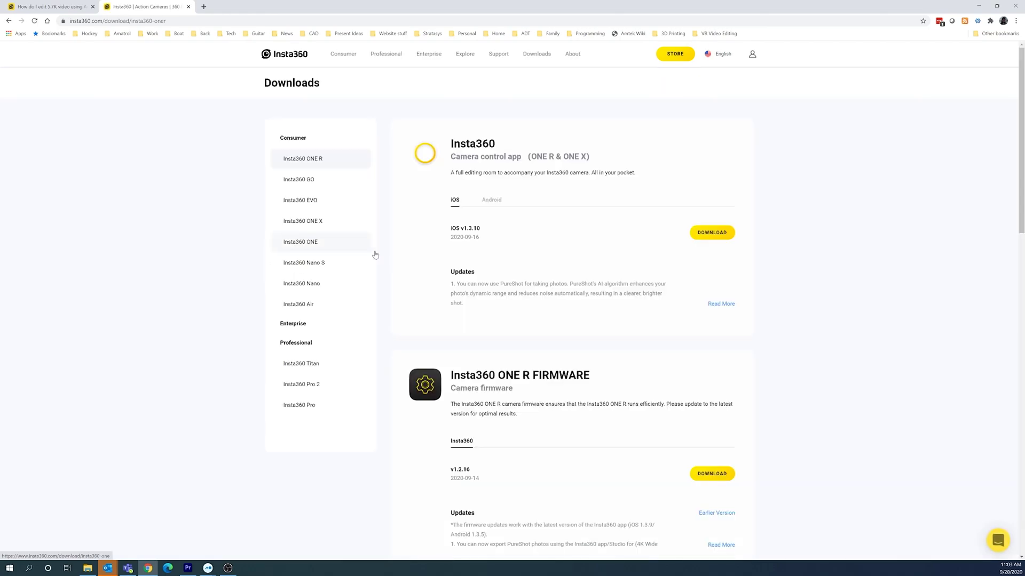
scroll(523, 305, "down", 5)
scroll(523, 305, "down", 2)
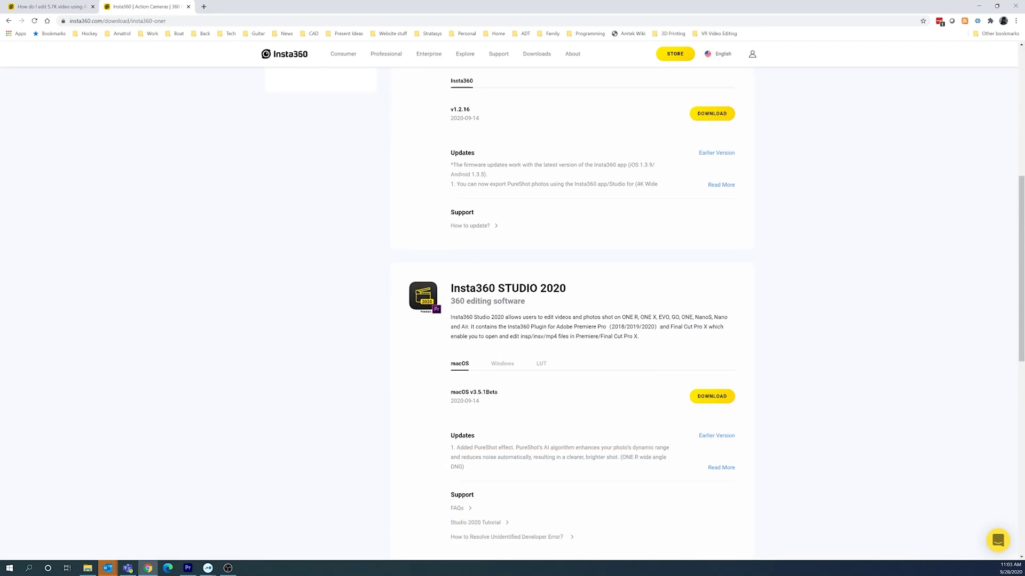
scroll(460, 288, "down", 1)
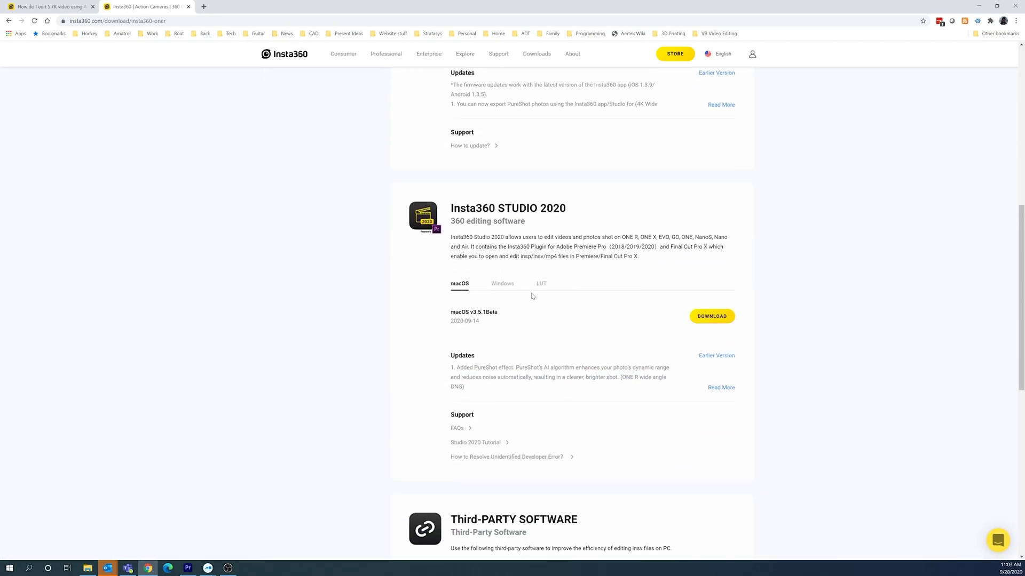
left_click(511, 288)
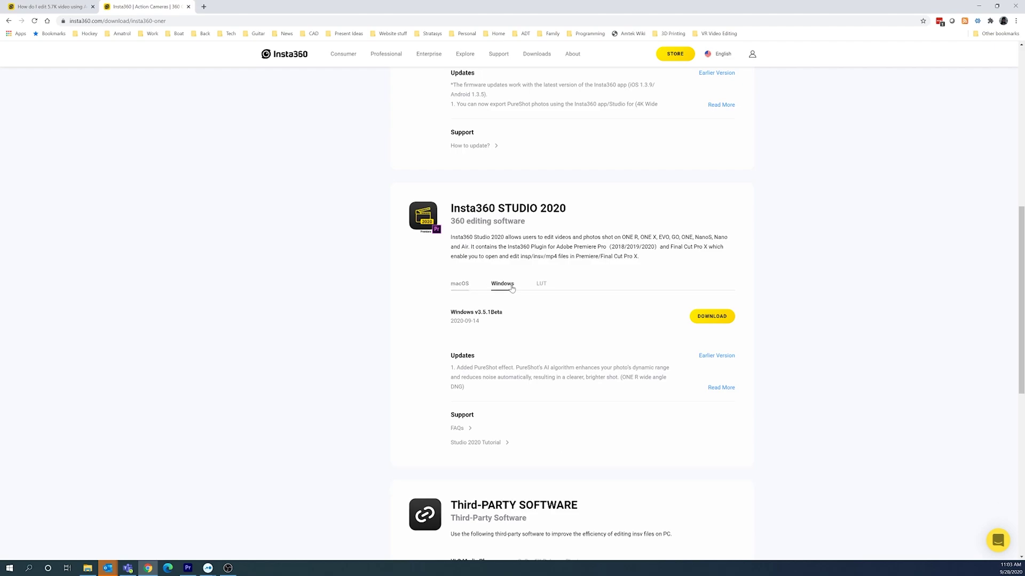
left_click(699, 318)
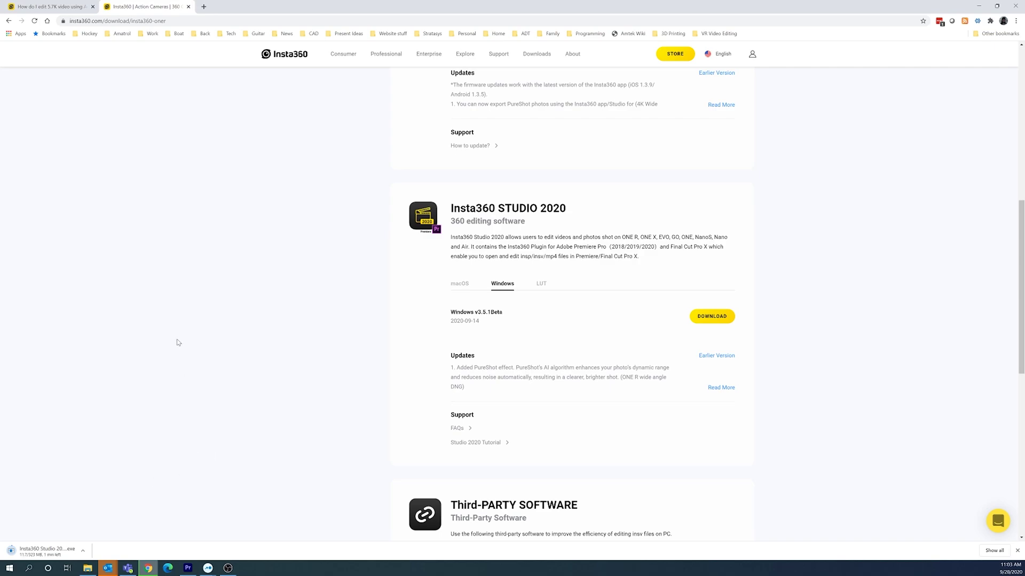
Examine the Insta360 support article on editing 5.7K video using Adobe Premiere, especially the plug-in installation option
left_click(81, 3)
scroll(337, 131, "up", 5)
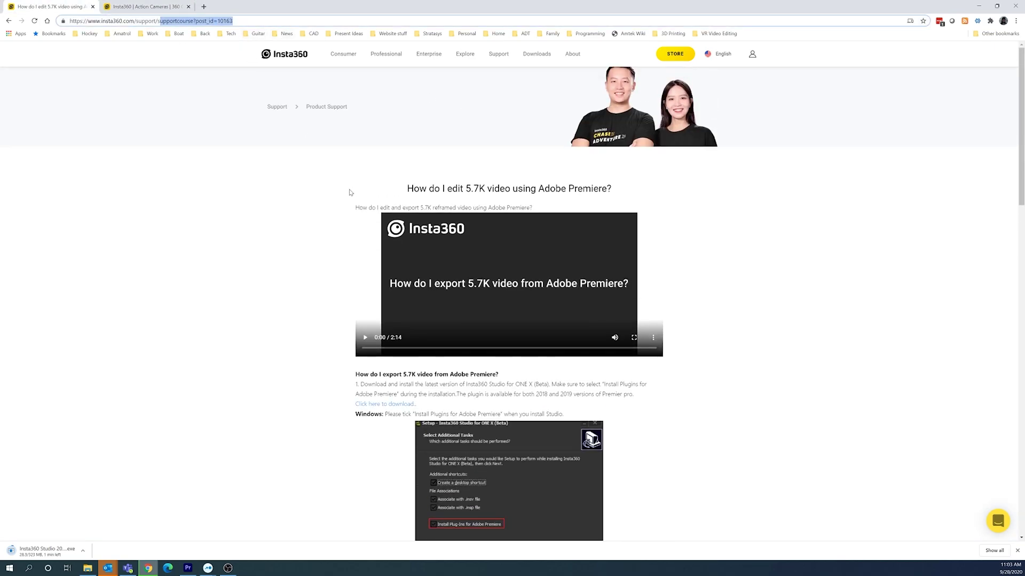
left_click_drag(414, 188, 607, 189)
left_click(608, 189)
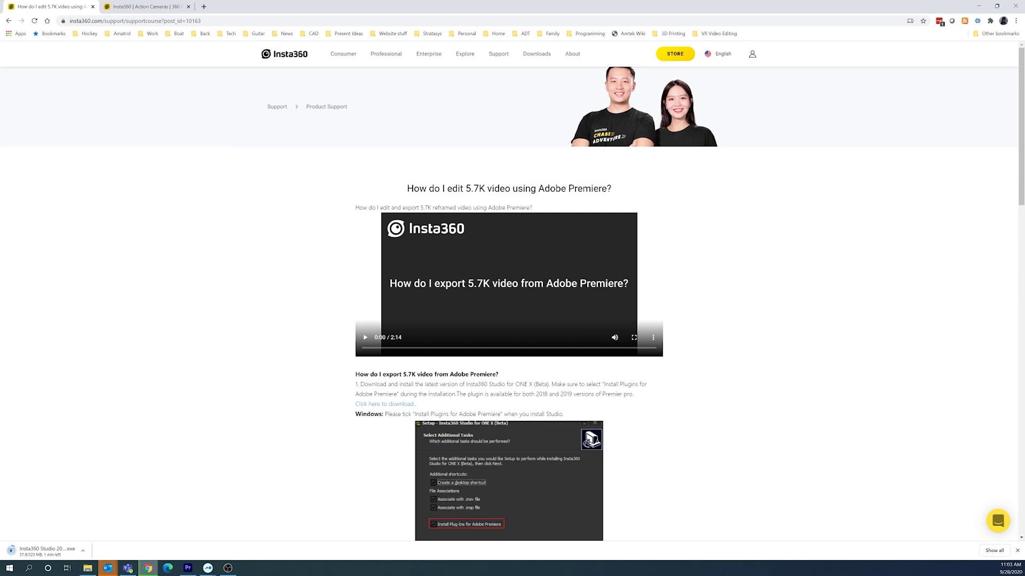
scroll(465, 255, "down", 4)
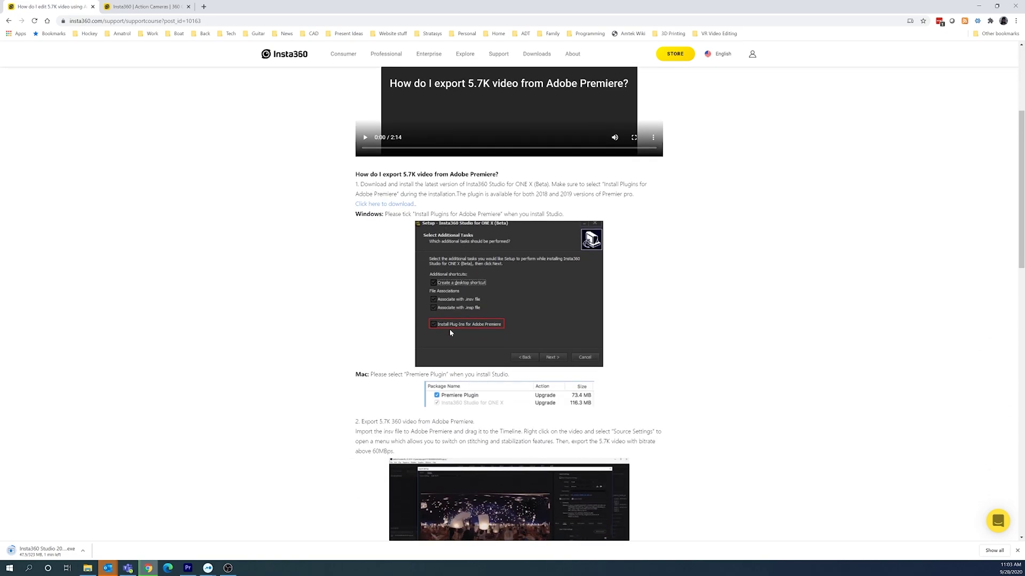
scroll(449, 328, "up", 4, "ctrl")
scroll(450, 339, "down", 1)
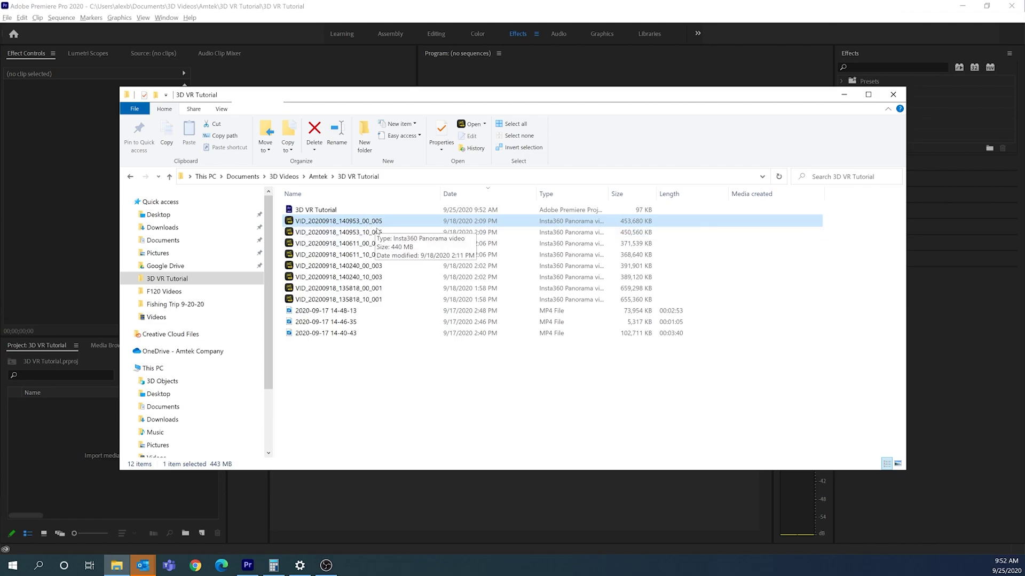
Add the 140611_00_004, 140240_00_003 and 135818_00_001 videos to the selection, import all four into the Premiere Pro project, and minimize the folder window
left_click(369, 243, "ctrl")
left_click(367, 266, "ctrl")
left_click(357, 288, "ctrl")
left_click_drag(355, 221, 71, 437)
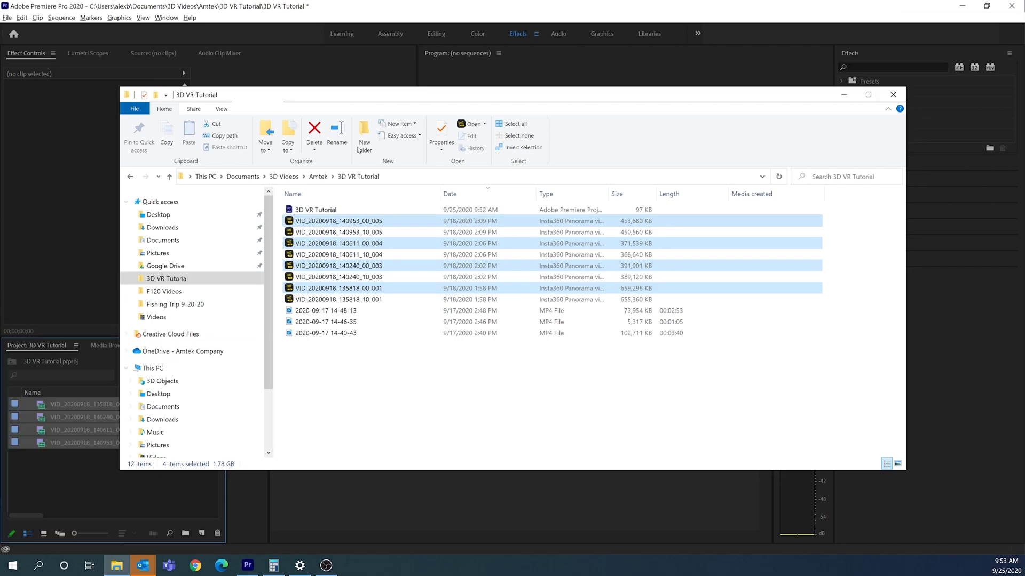
left_click(843, 94)
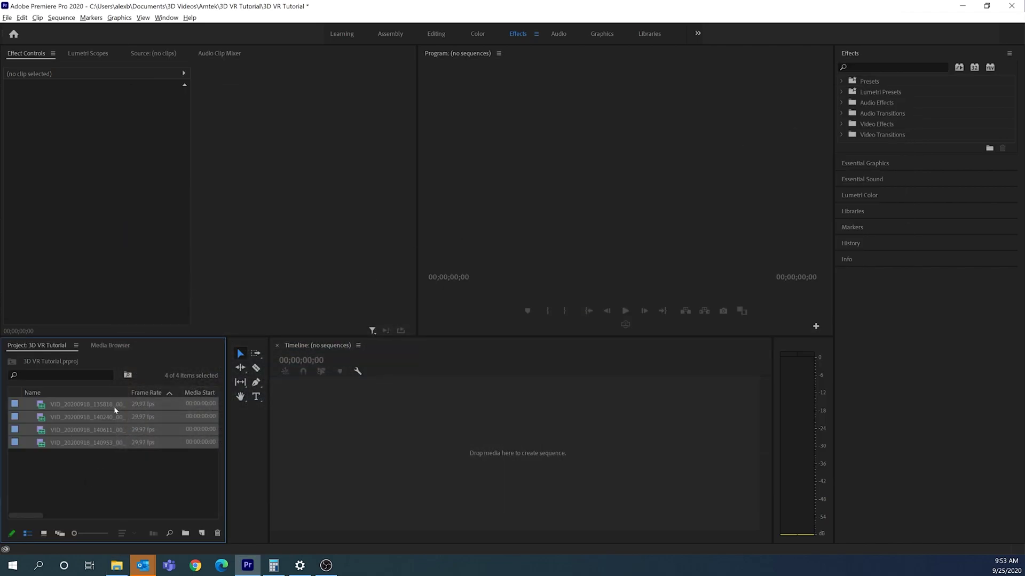
Preview each of the four imported clips one after another in the Source Monitor
left_click(112, 408)
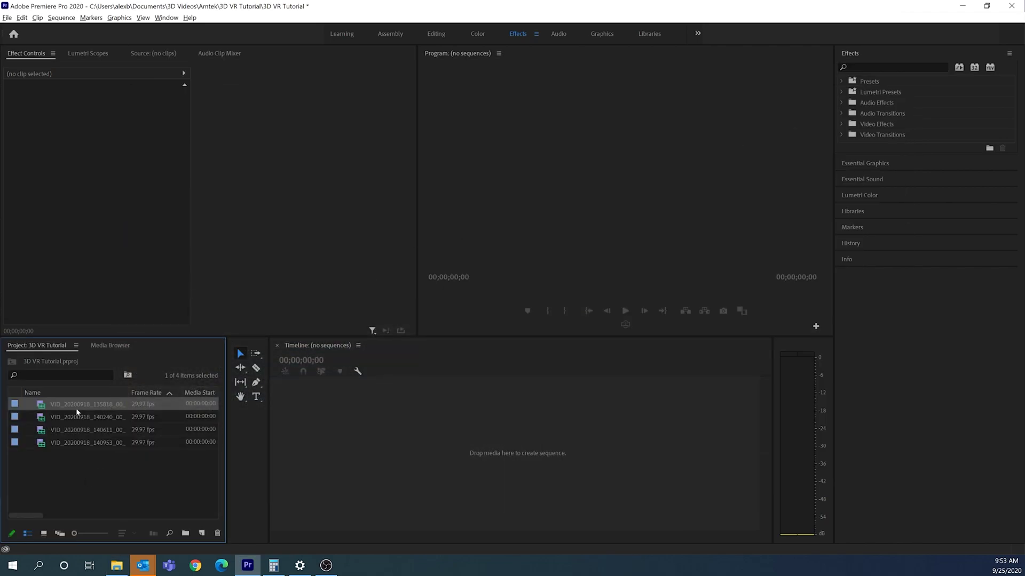
double_click(42, 410)
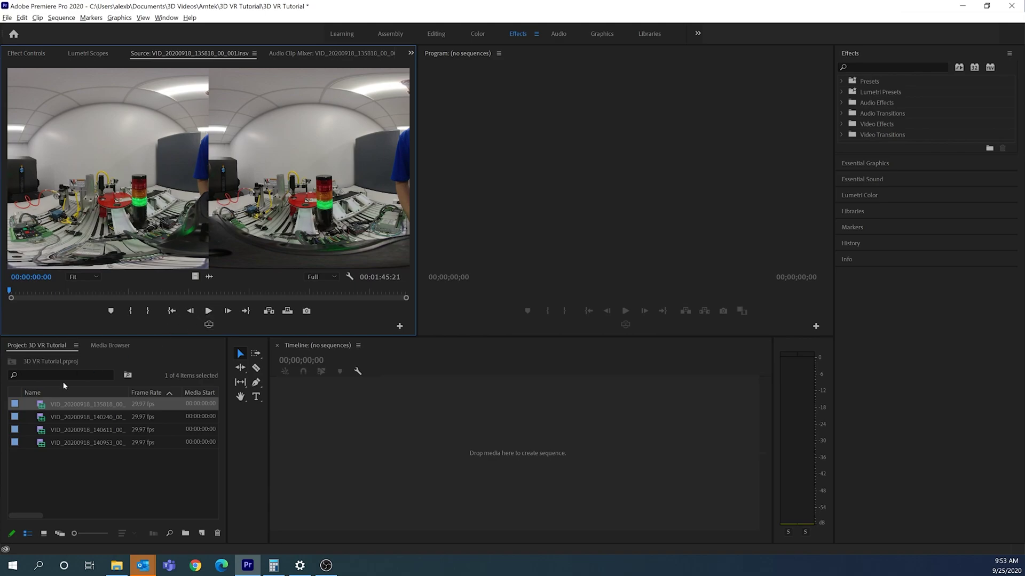
double_click(41, 421)
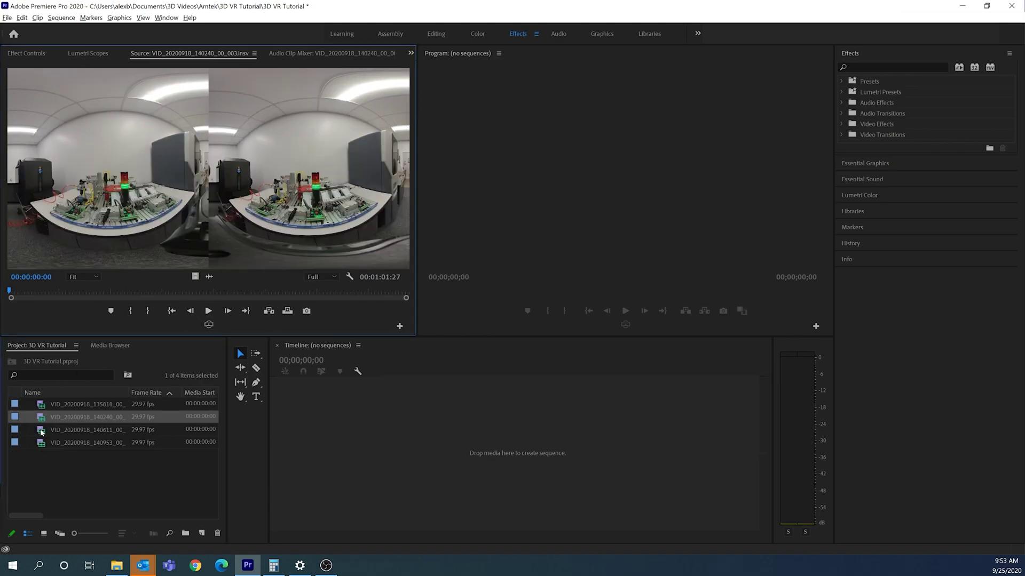
double_click(42, 432)
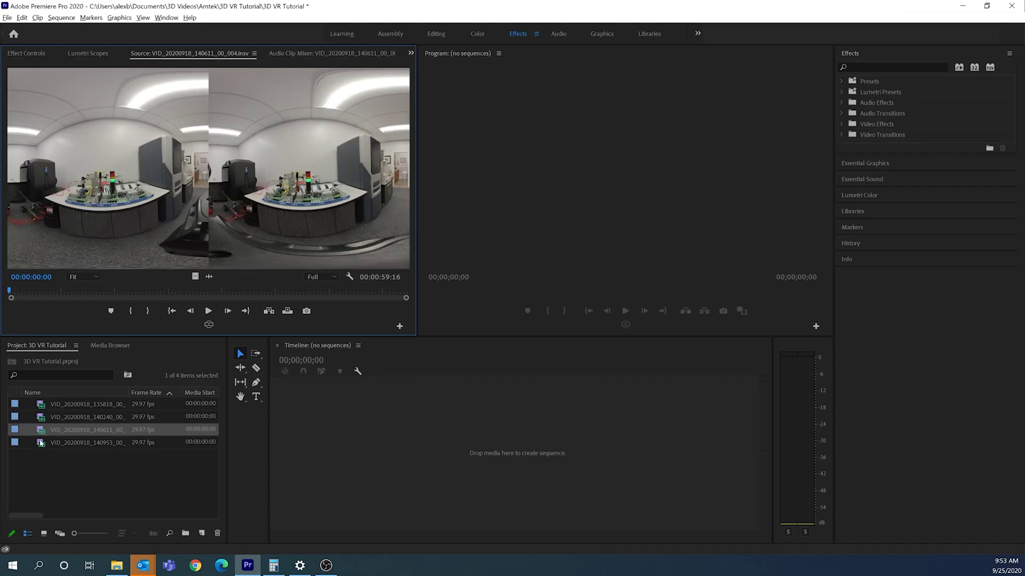
double_click(43, 445)
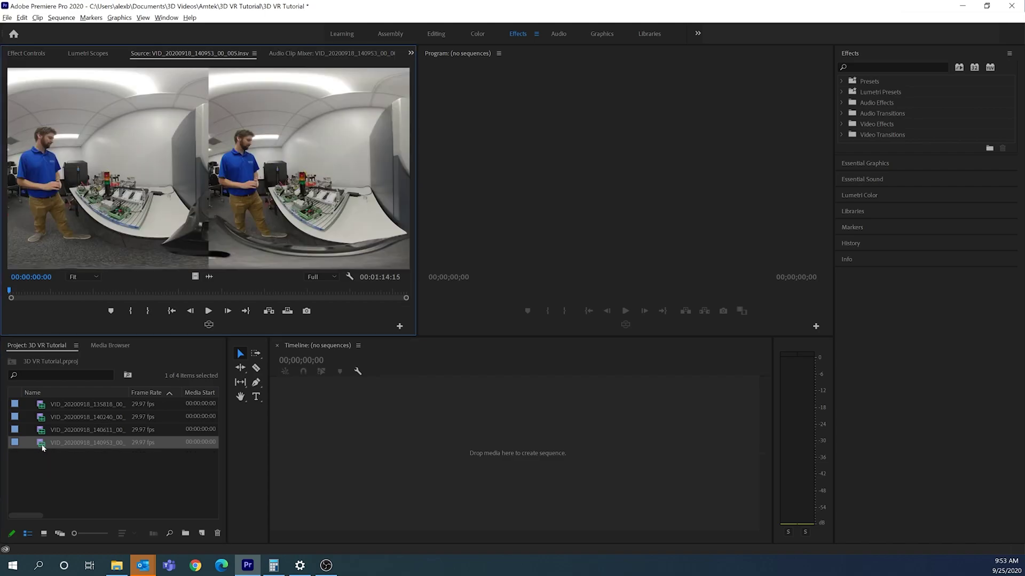
Create a sequence by placing the VID_20200918_135818_00_001 clip in the empty timeline
left_click(43, 411)
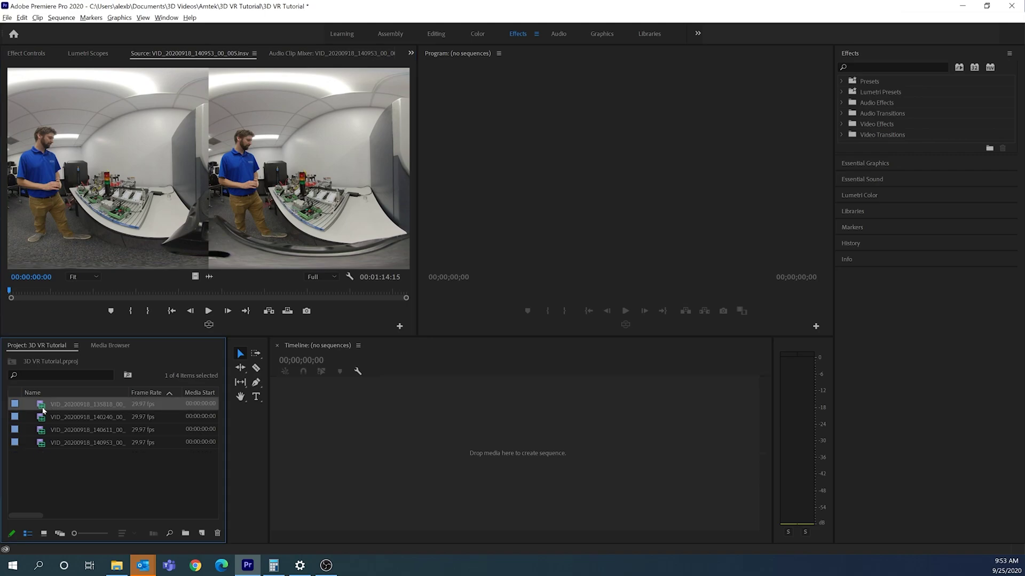
left_click_drag(42, 411, 304, 420)
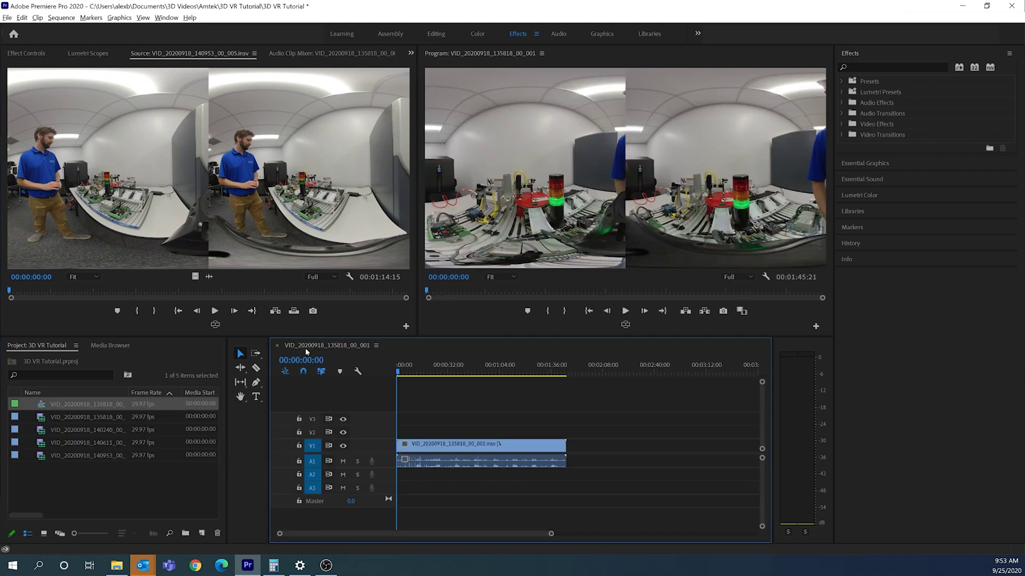
left_click(174, 462)
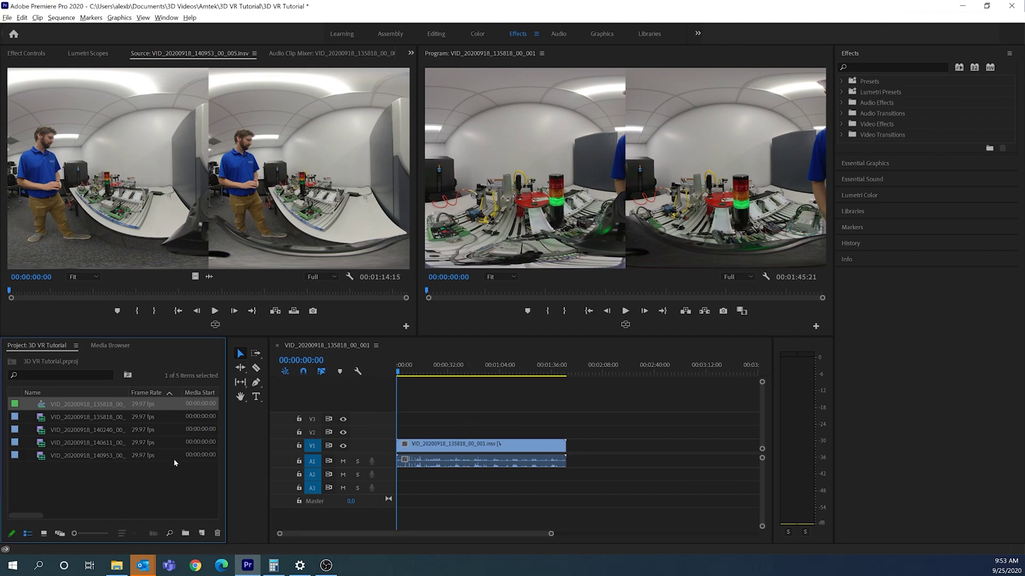
Set the sequence's VR layout to Stereoscopic - Side by Side and its horizontal captured view to 180°, and play its opening
right_click(67, 409)
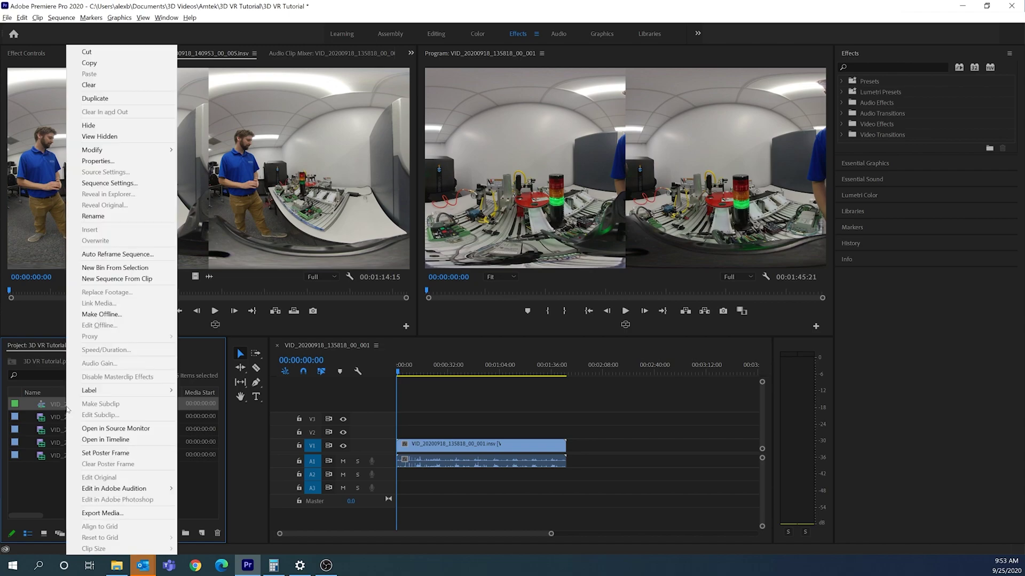
left_click(145, 185)
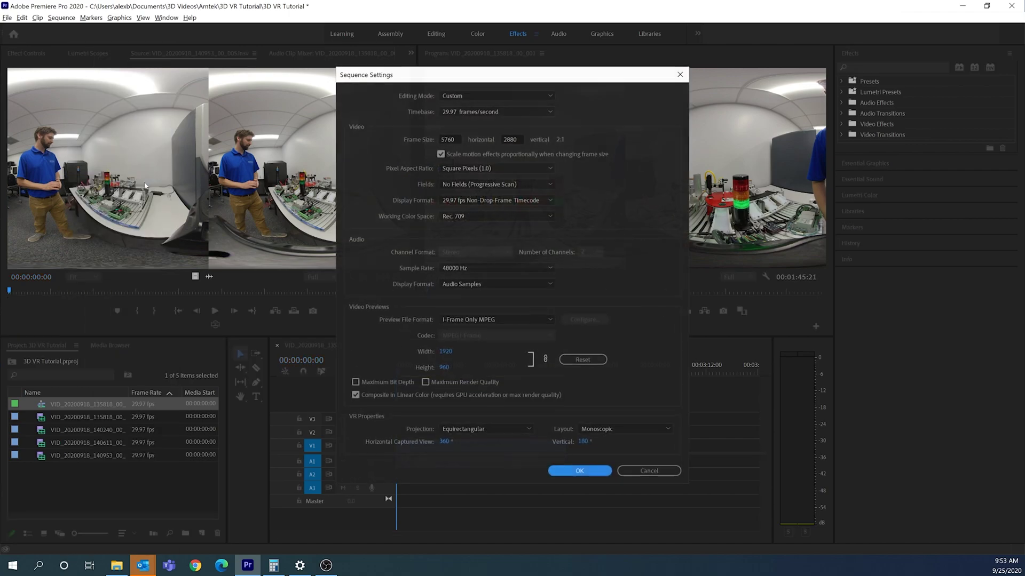
left_click(462, 430)
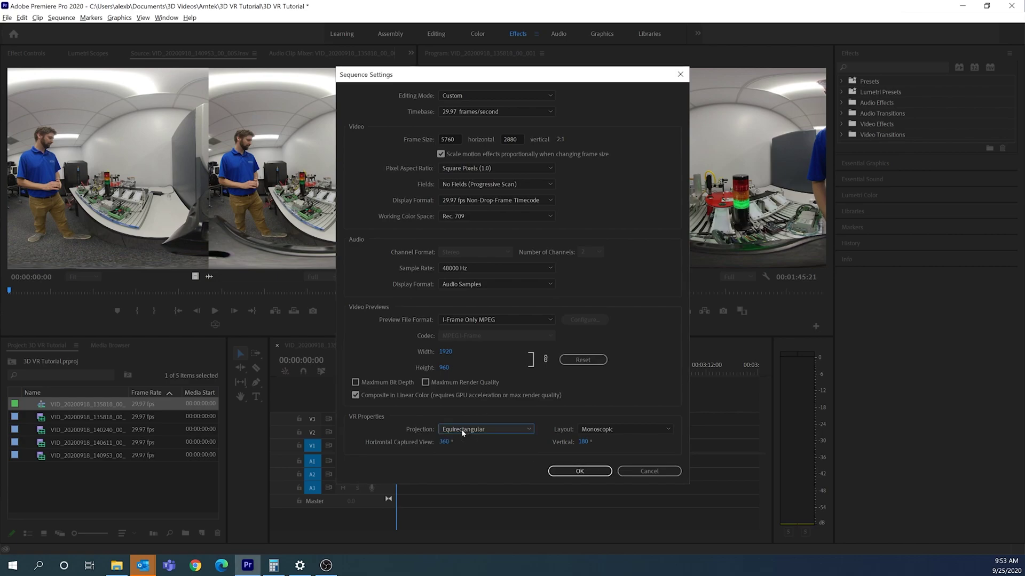
left_click(623, 429)
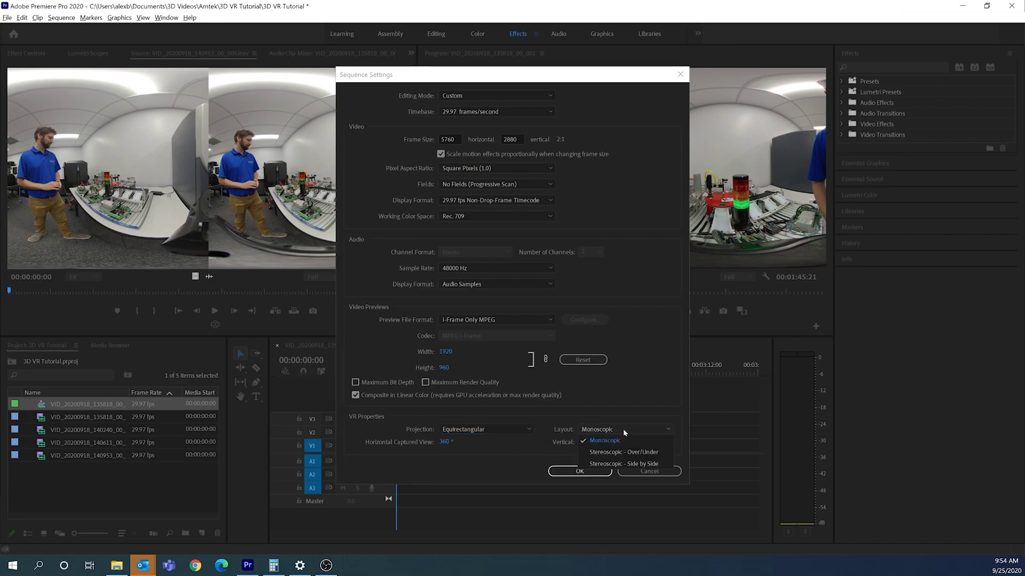
left_click(629, 464)
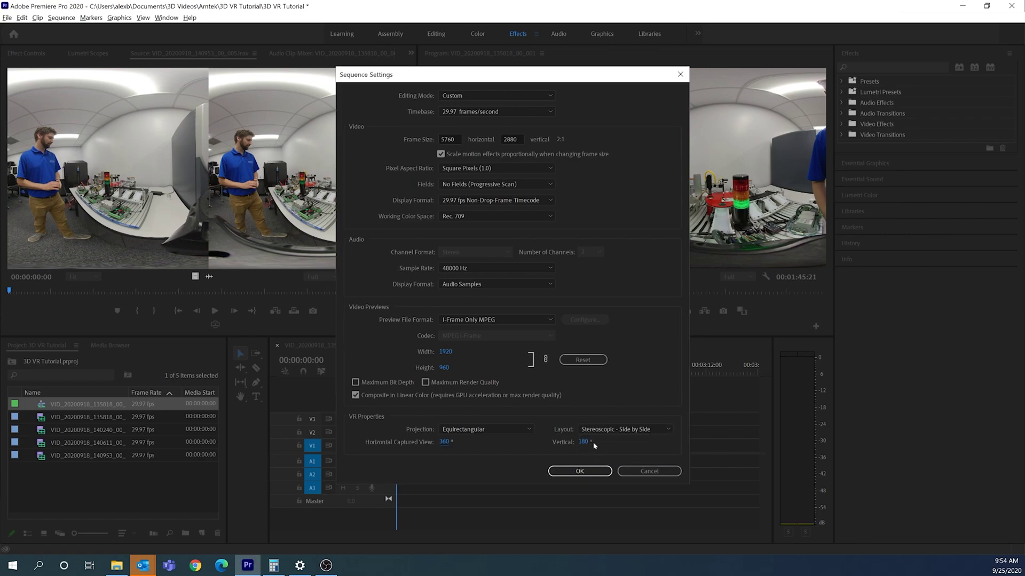
left_click(444, 442)
type("180")
left_click(557, 469)
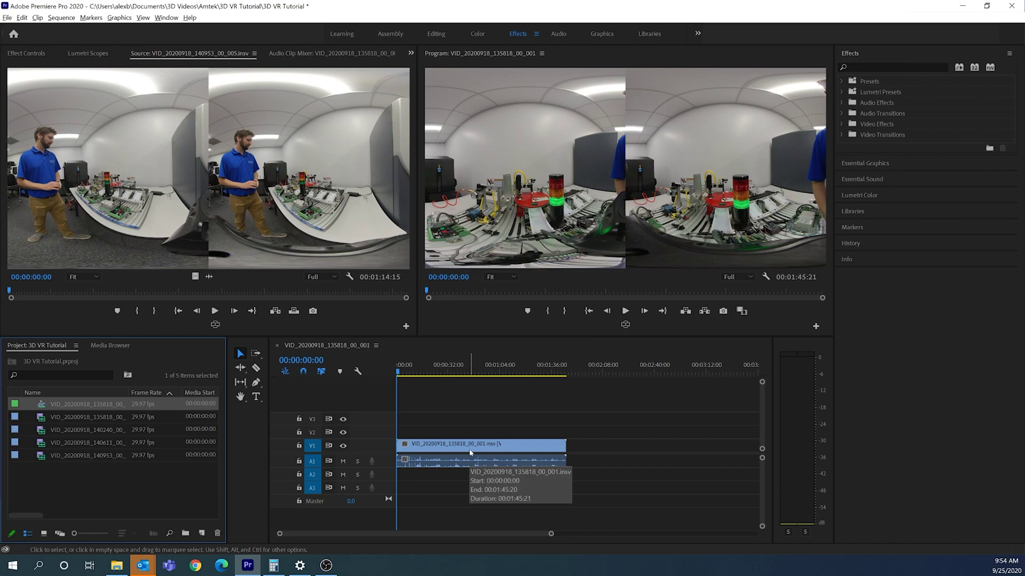
key("space")
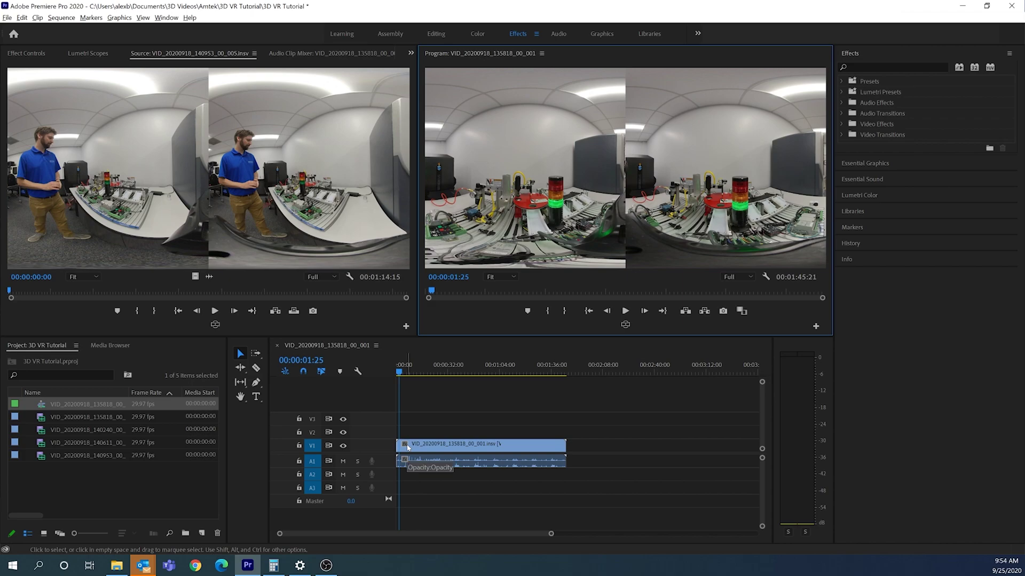
Set the project's renderer to Mercury Playback Engine GPU Acceleration (CUDA) in the general project settings
left_click(6, 18)
mouse_move(86, 347)
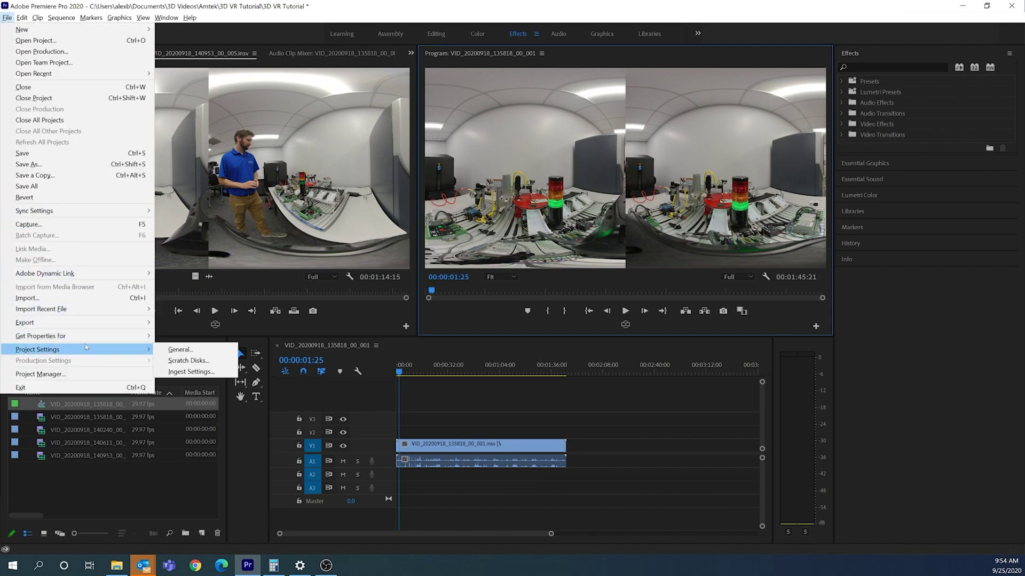
left_click(184, 351)
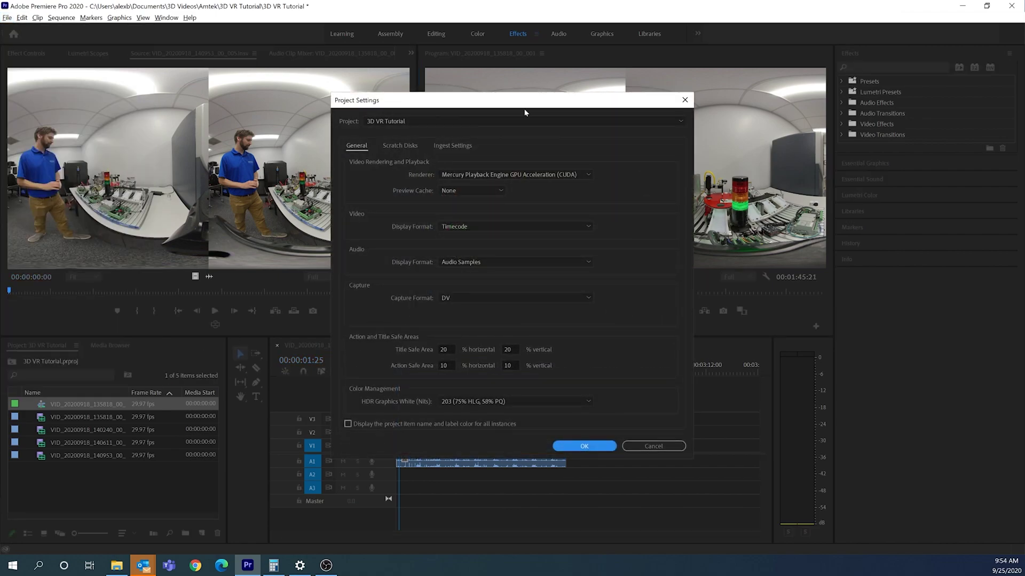
left_click(522, 175)
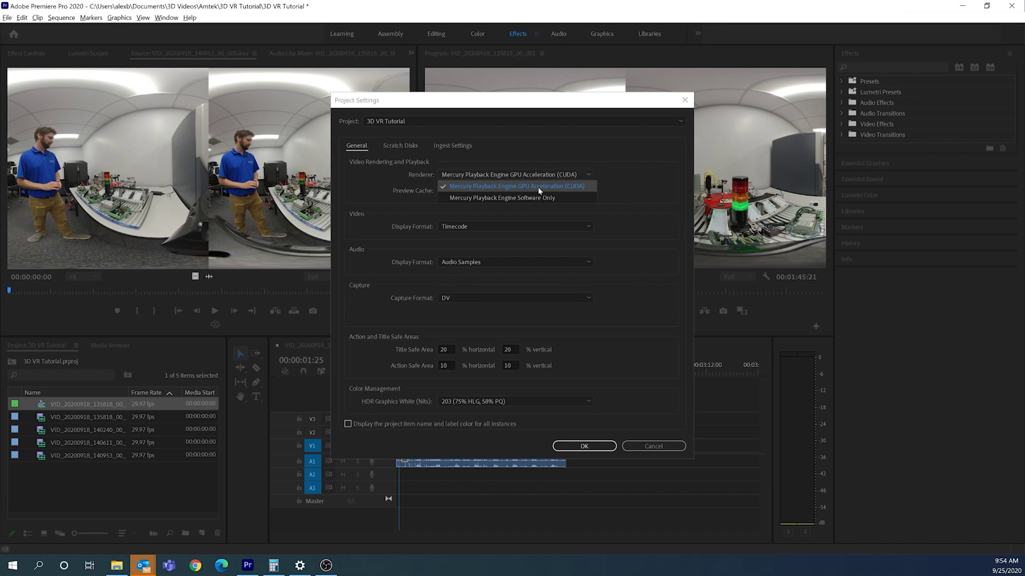
left_click(539, 188)
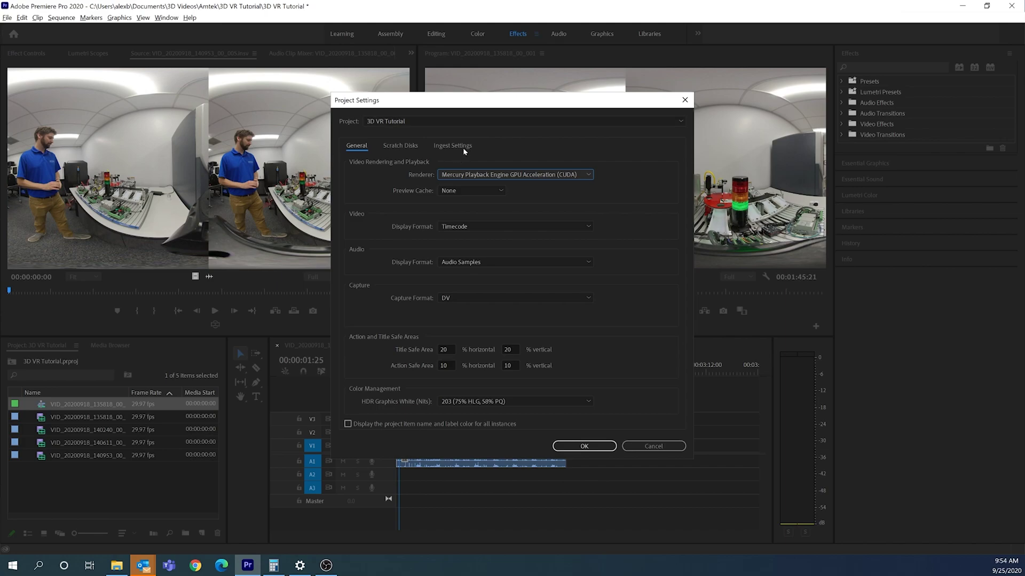
left_click(584, 445)
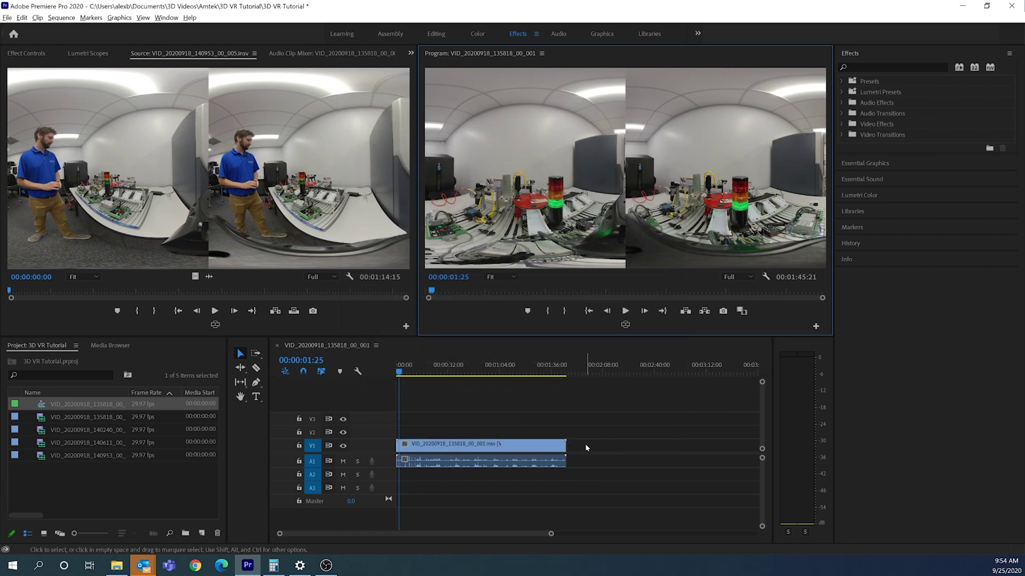
Play the opening to find where the action begins and trim the clip's start to 00:00:02:26
left_click(625, 311)
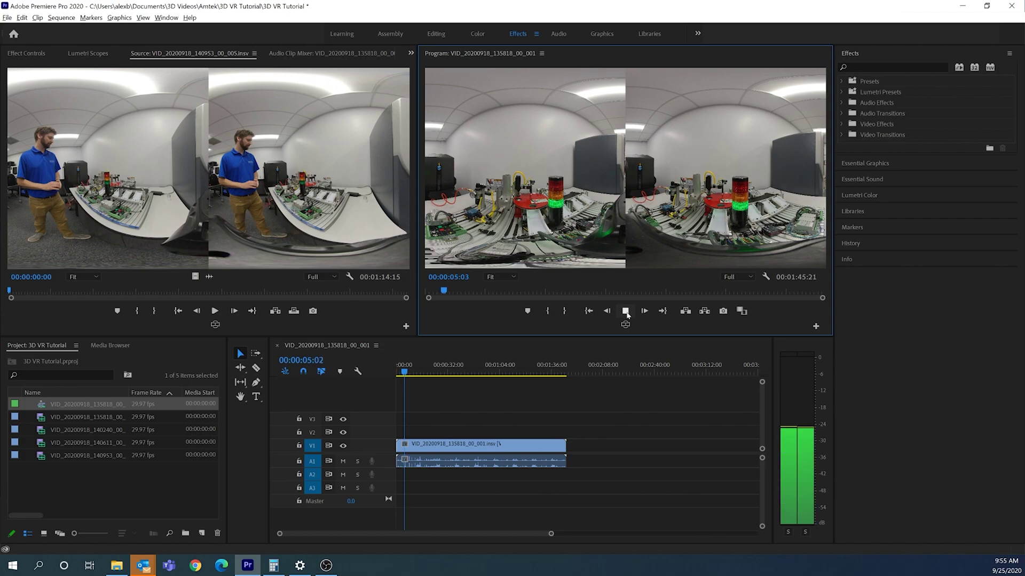
left_click(626, 313)
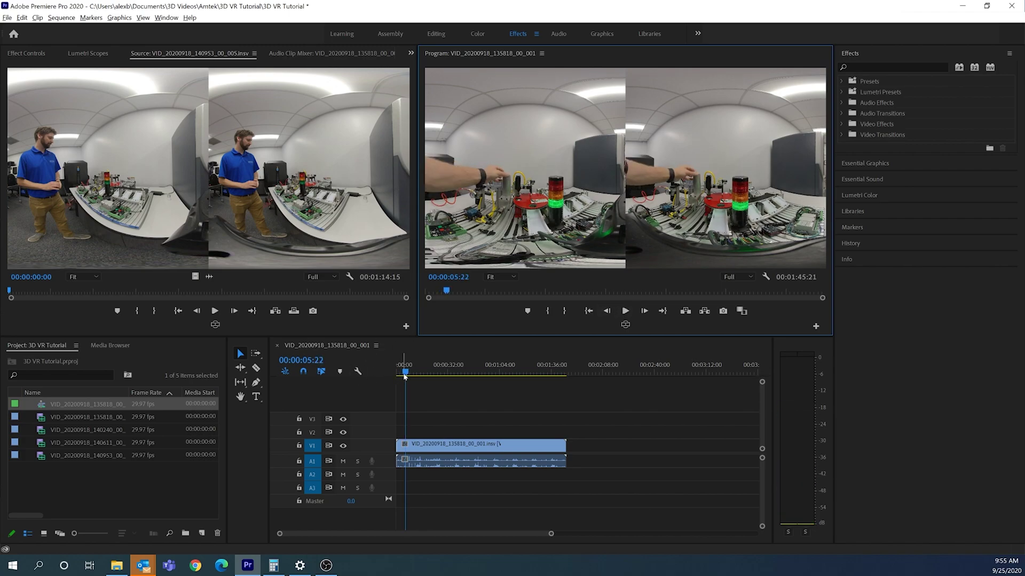
left_click_drag(405, 377, 390, 376)
left_click(627, 311)
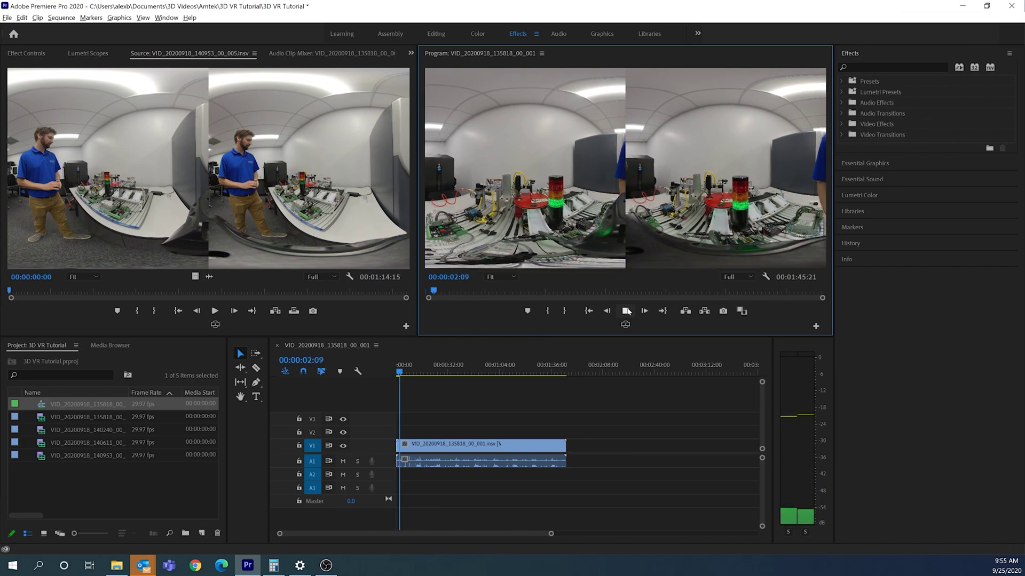
left_click(626, 311)
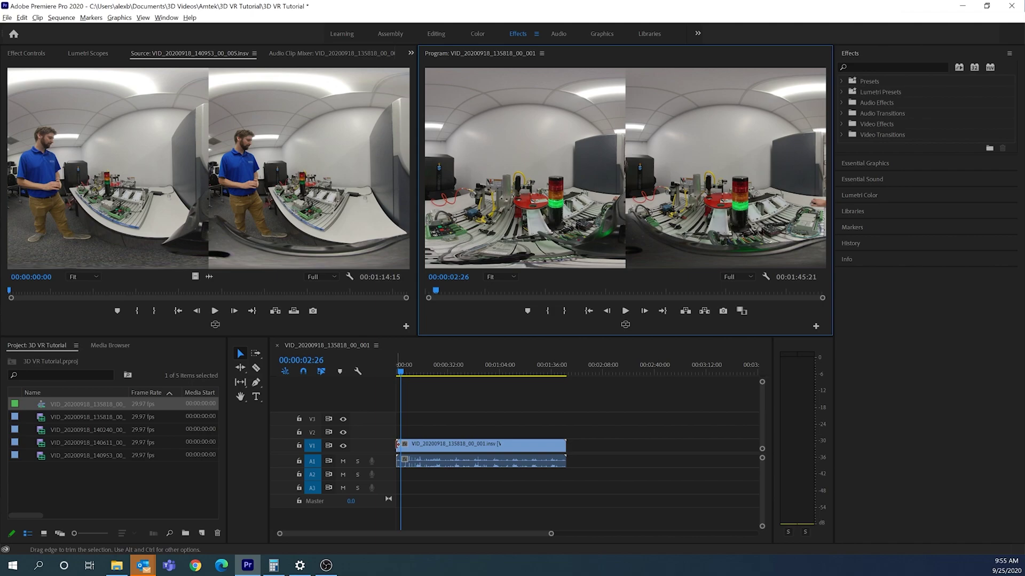
left_click(404, 463)
key("e")
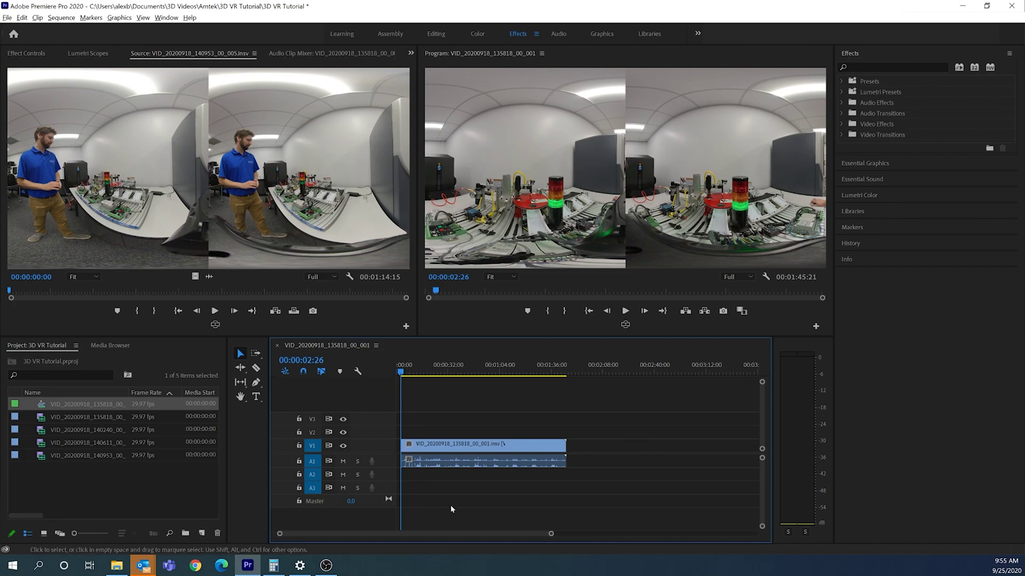
Move the trimmed clip back to the very start of the timeline, closing the gap before it
left_click_drag(551, 534, 477, 534)
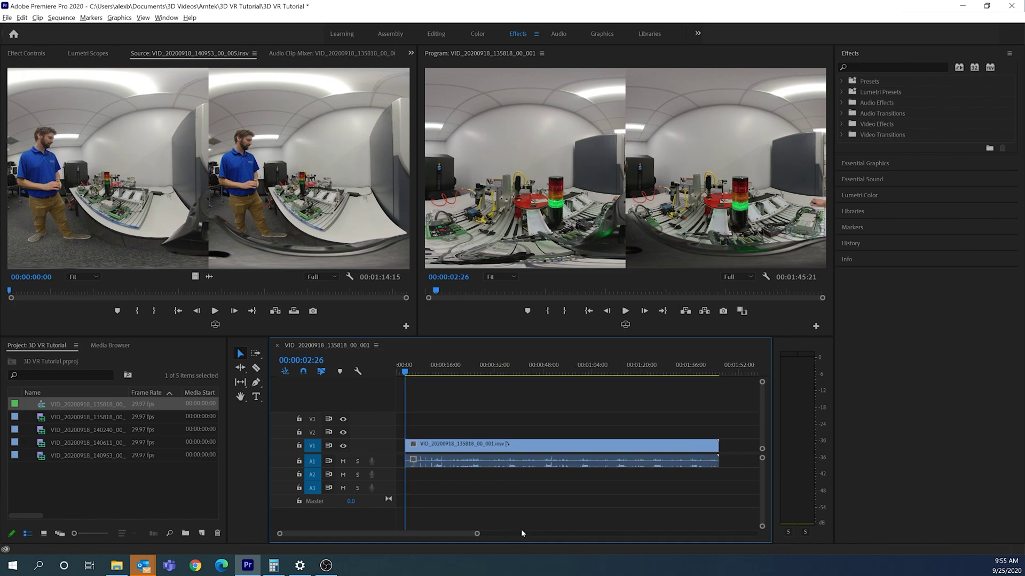
scroll(466, 489, "up", 4)
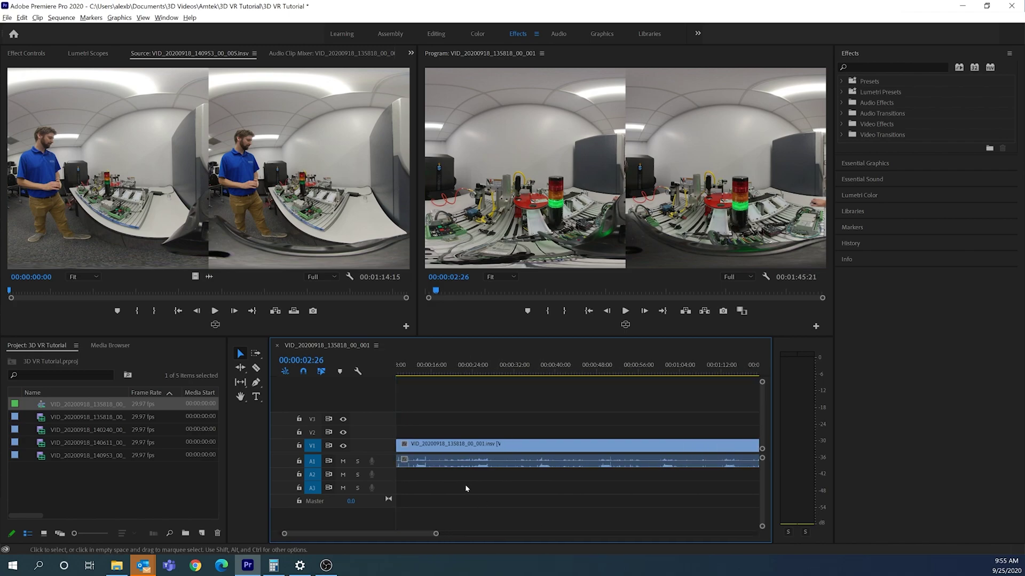
scroll(460, 489, "down", 2)
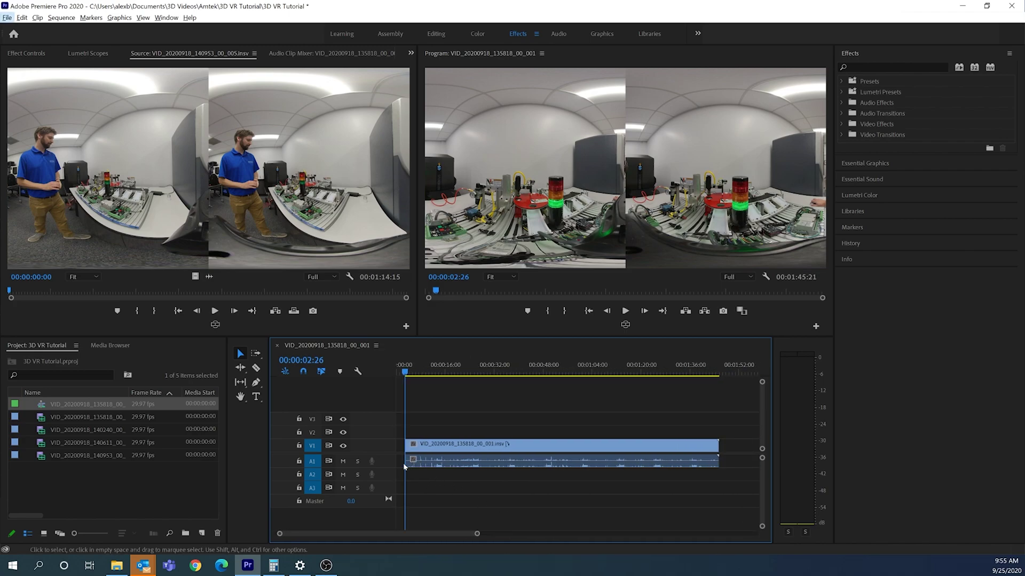
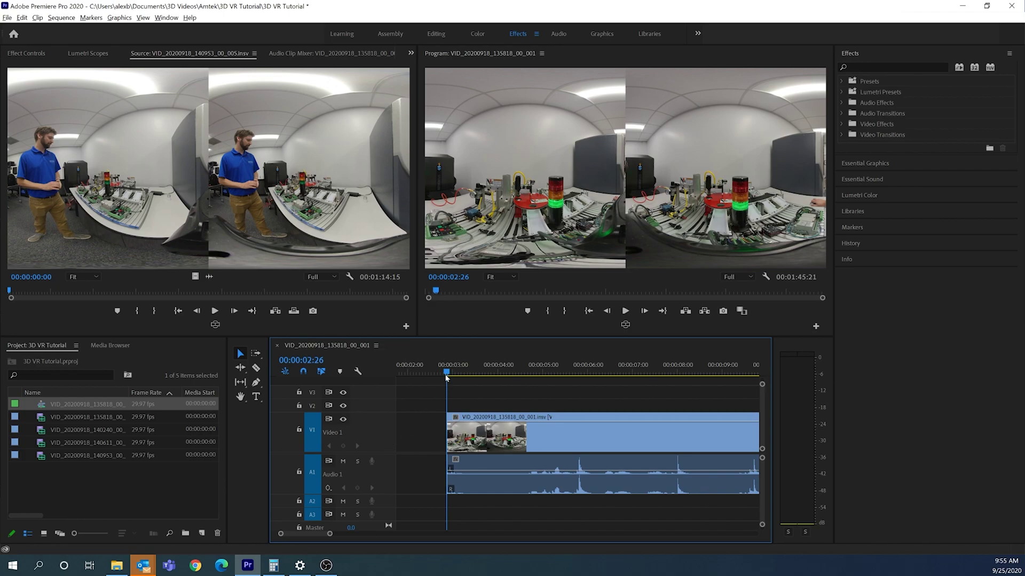
left_click_drag(447, 374, 590, 374)
left_click_drag(480, 433, 429, 434)
left_click_drag(591, 373, 429, 374)
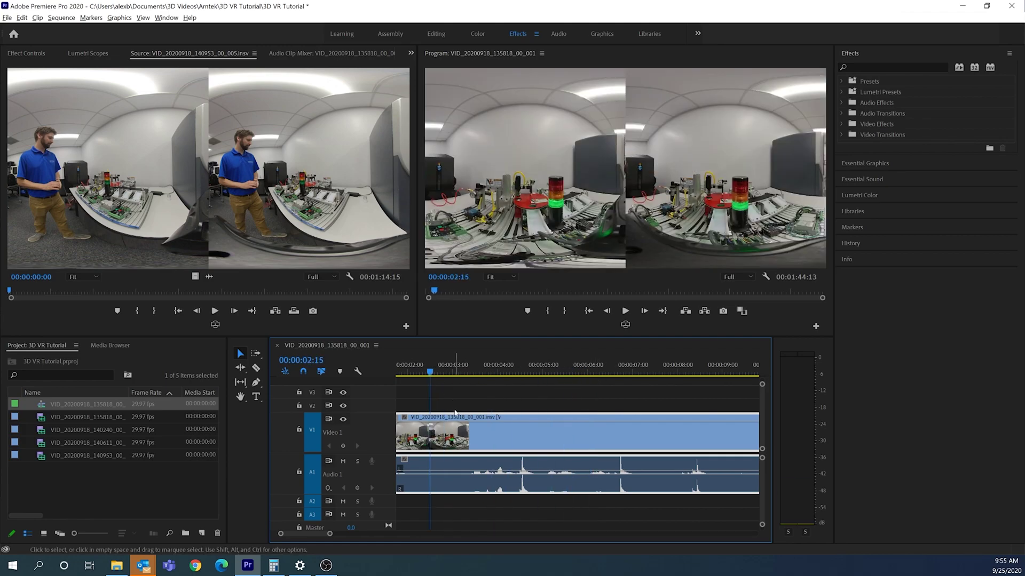
left_click_drag(330, 534, 451, 533)
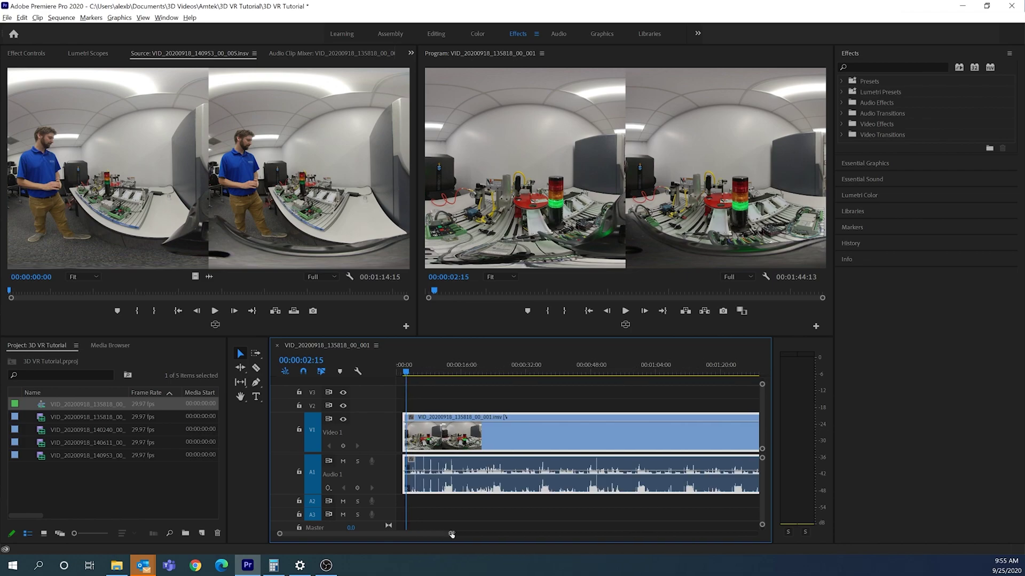
left_click_drag(533, 475, 522, 475)
left_click_drag(451, 534, 499, 533)
Play the clip's ending, split the clip at 00:01:37:15 and delete the leftover end piece
left_click_drag(402, 368, 627, 379)
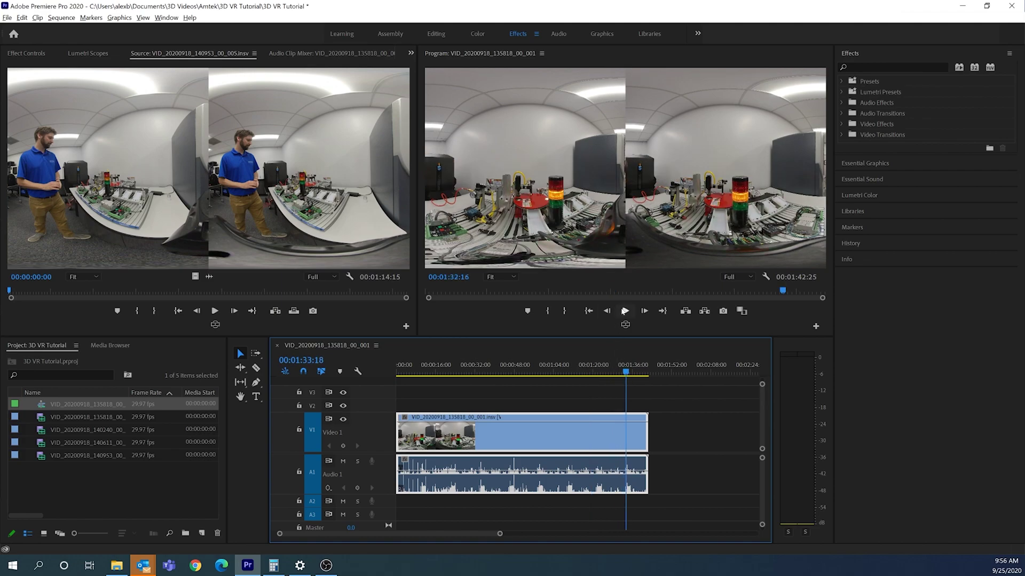
left_click(624, 311)
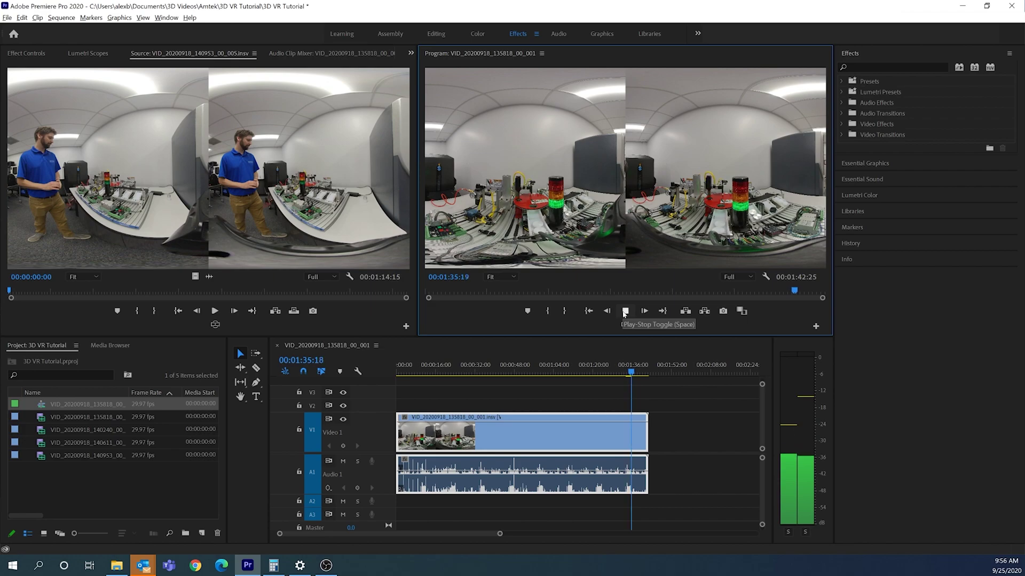
left_click(624, 312)
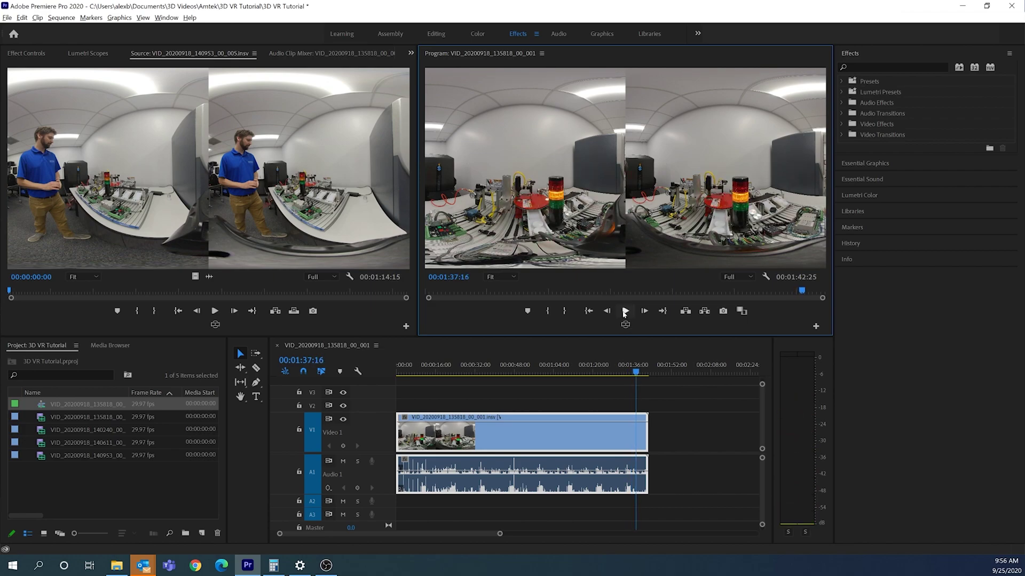
left_click(646, 433)
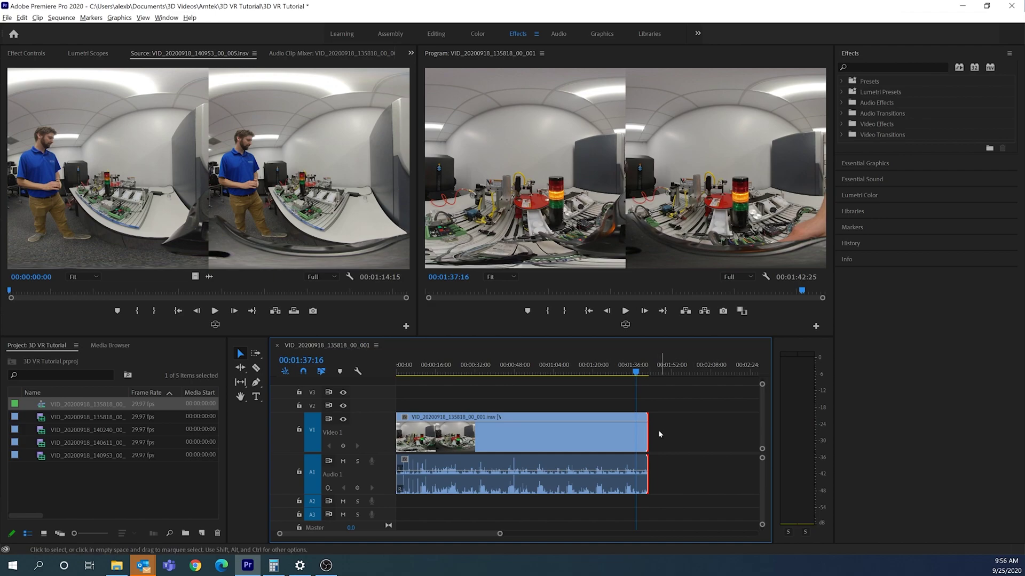
mouse_move(646, 432)
left_mouse_down()
mouse_move(635, 432)
mouse_move(645, 434)
left_mouse_up()
left_click(636, 373)
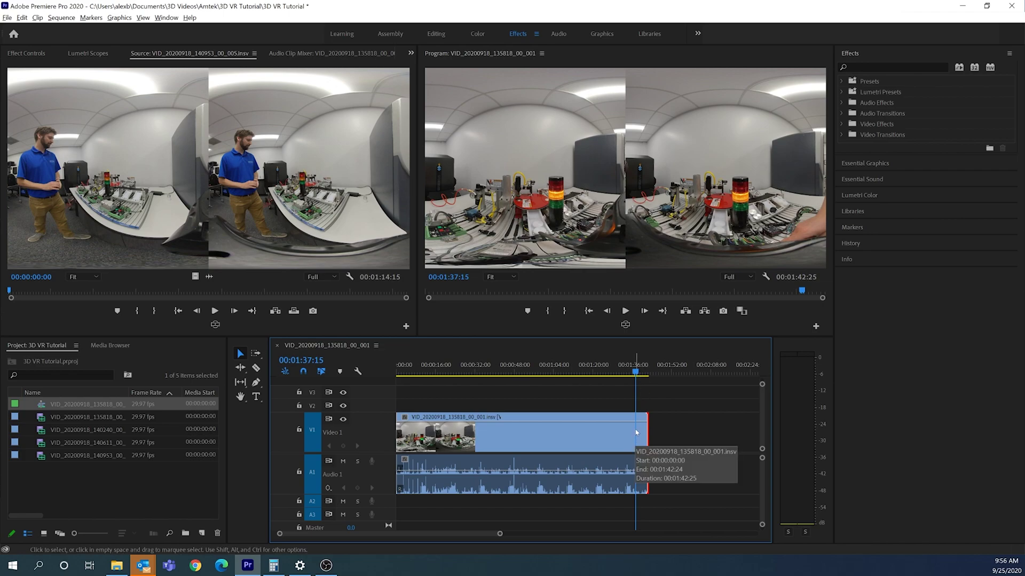
key("ctrl+k")
key("x")
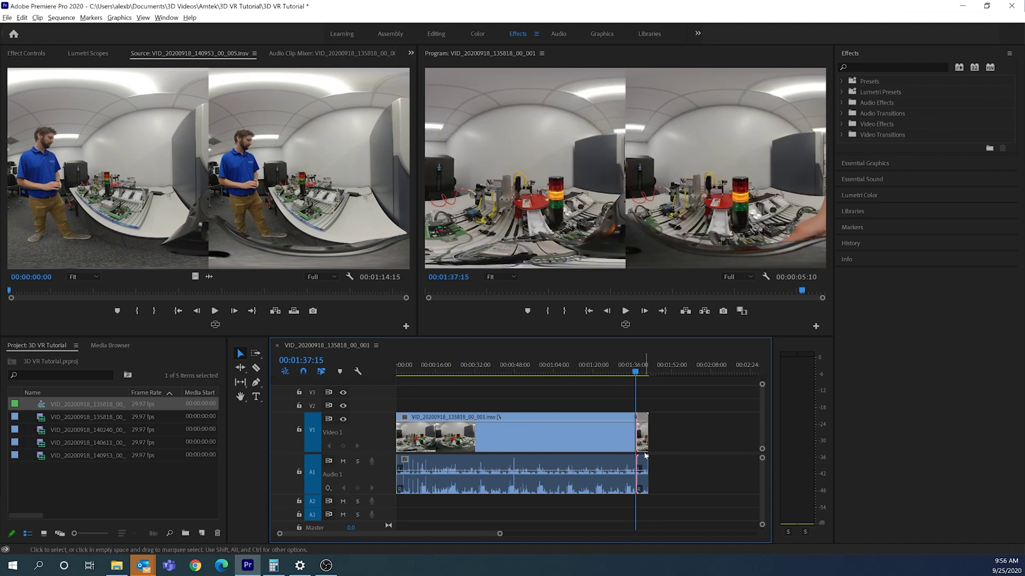
left_click(646, 431)
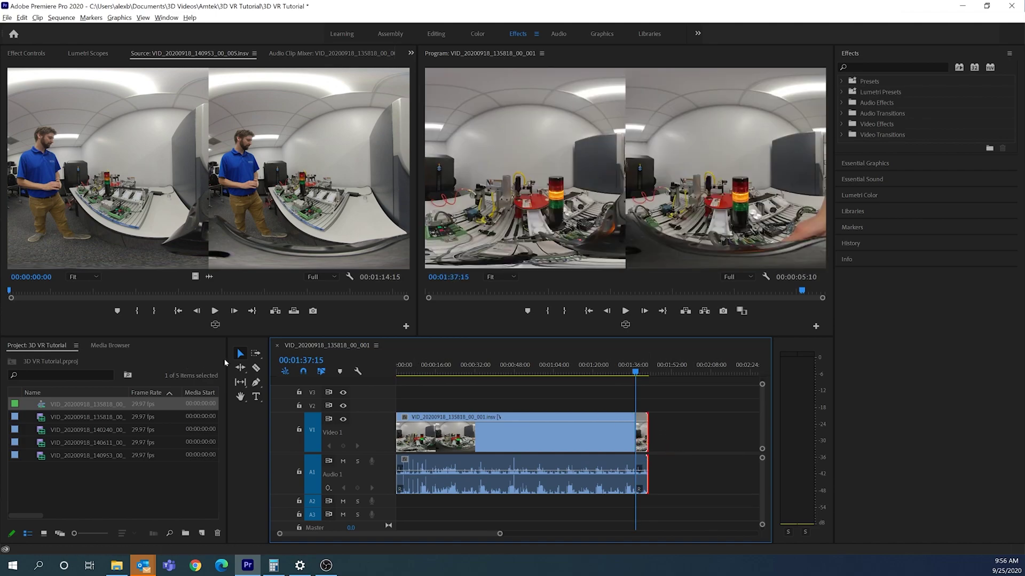
left_click_drag(643, 433, 694, 434)
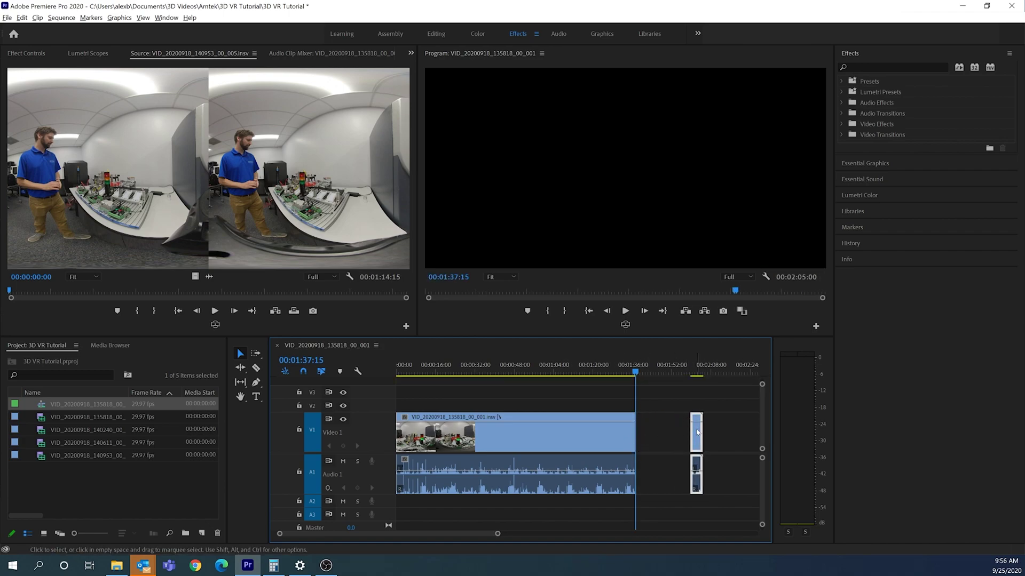
key("Delete")
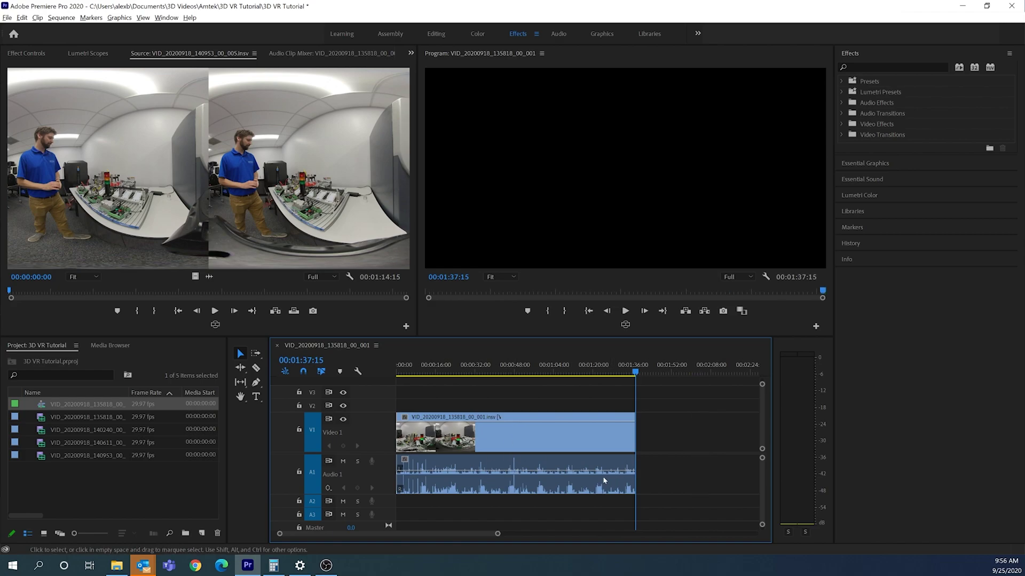
Create a Black Video item at 5760 × 2880, 29.97 fps, with square pixels
left_click(72, 429)
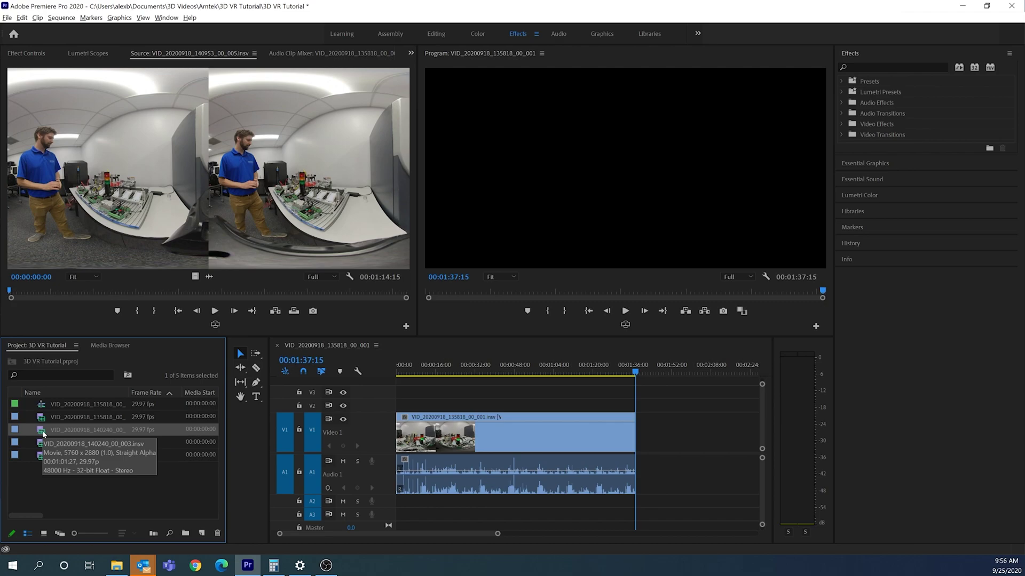
left_click(169, 501)
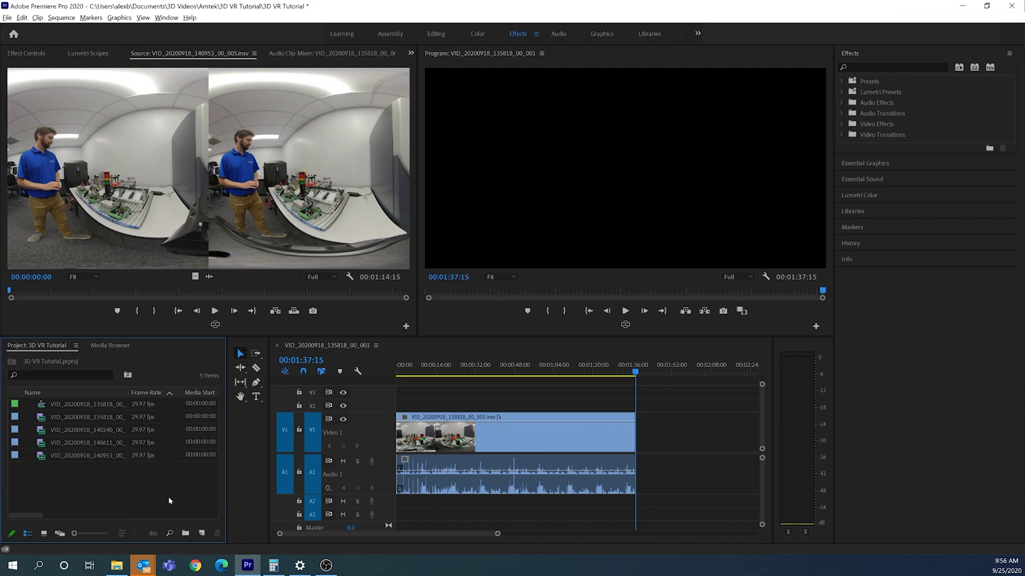
left_click(203, 535)
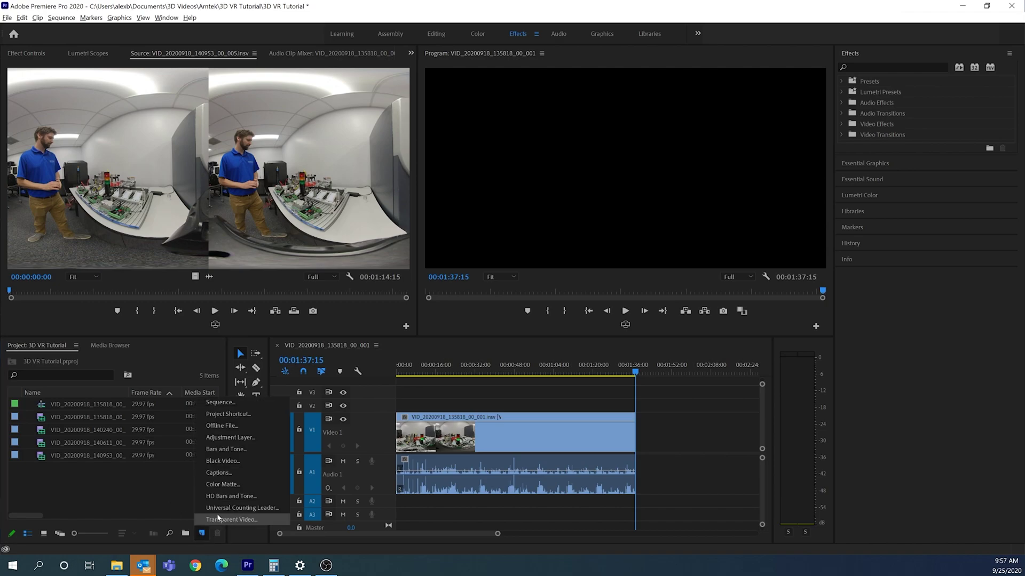
left_click(235, 462)
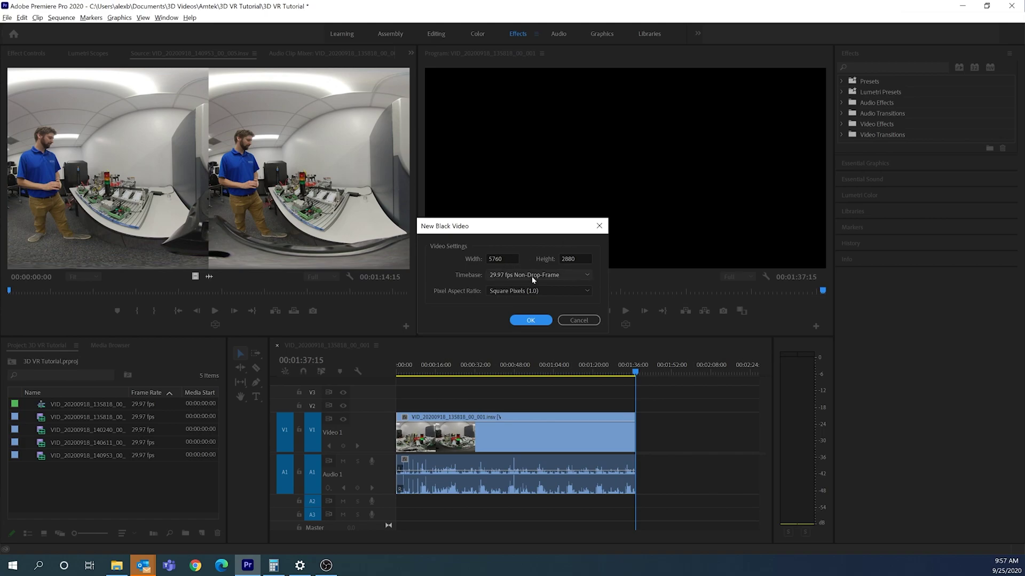
left_click(531, 319)
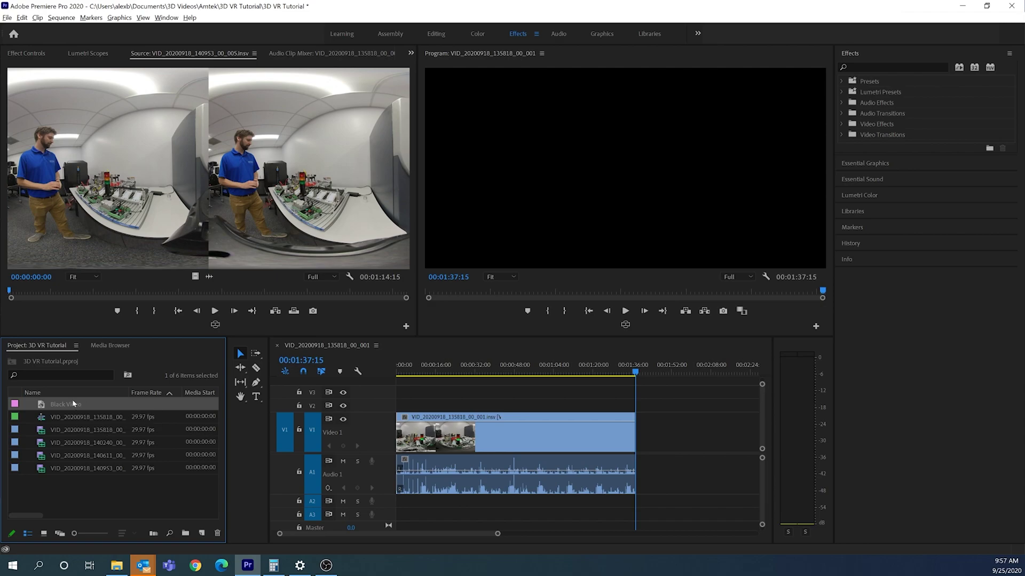
Shift the footage clip along Video 1 and place Black Video clips directly before and after it
left_click_drag(103, 409, 449, 432)
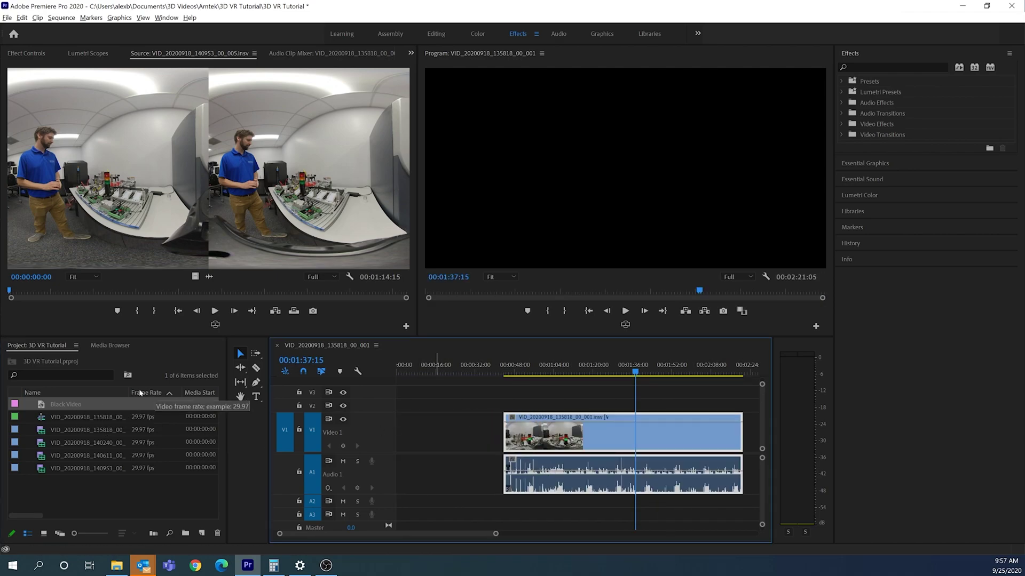
left_click_drag(81, 405, 401, 432)
left_click_drag(515, 435, 416, 434)
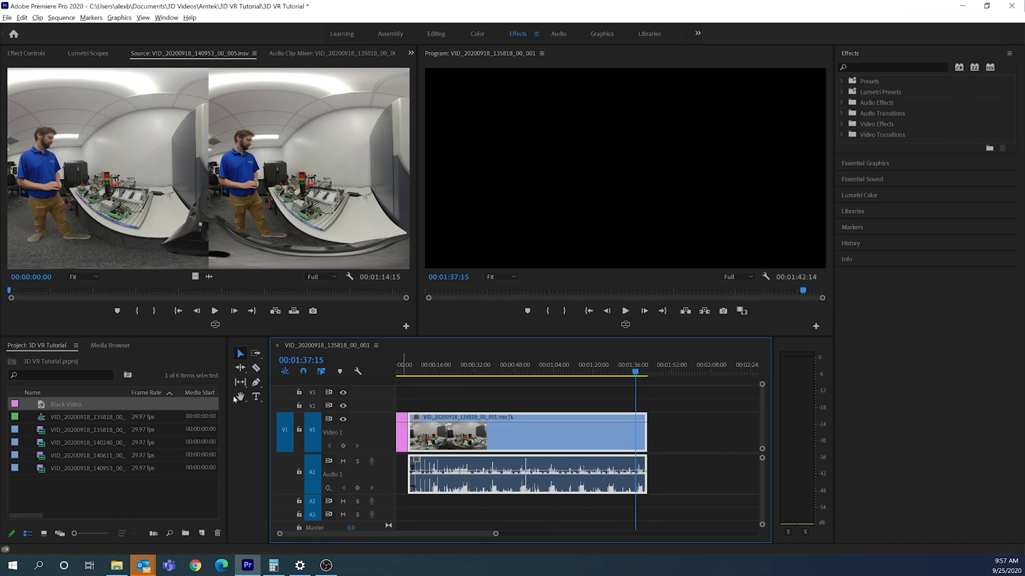
left_click_drag(77, 400, 653, 433)
Place the playhead at 00:00:04:17 and extend the closing Black Video so the sequence ends at 00:01:51:17
left_click(457, 374)
left_click_drag(440, 378, 407, 385)
left_click_drag(409, 426, 425, 421)
left_click(425, 421)
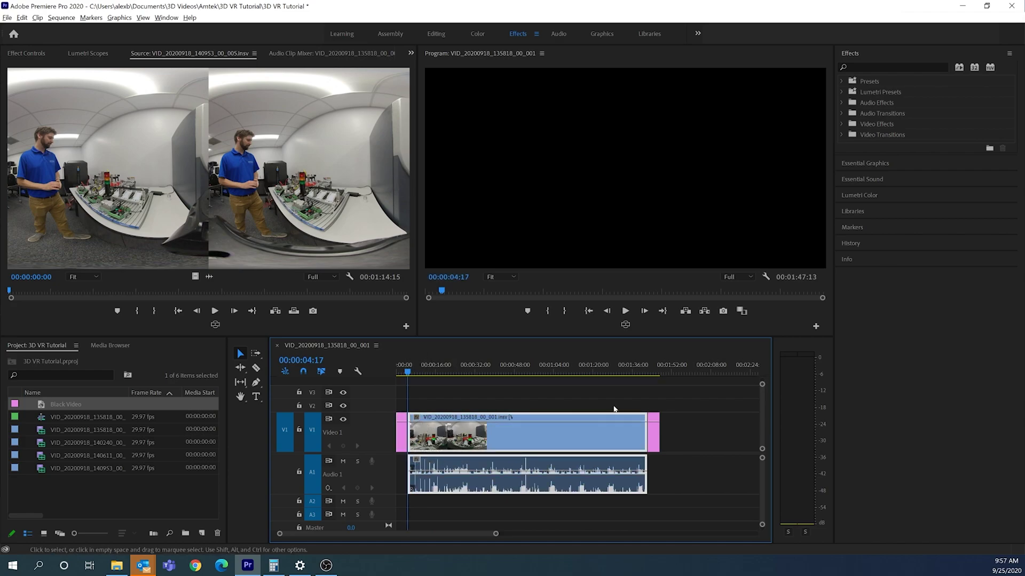
mouse_move(658, 426)
left_mouse_down()
mouse_move(695, 426)
mouse_move(669, 430)
left_mouse_up()
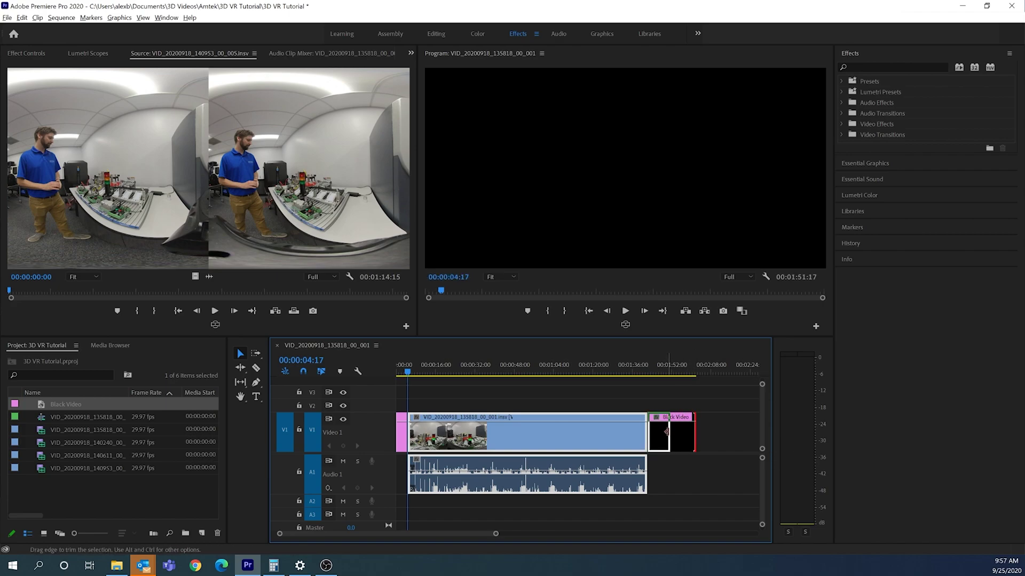
left_click(693, 432)
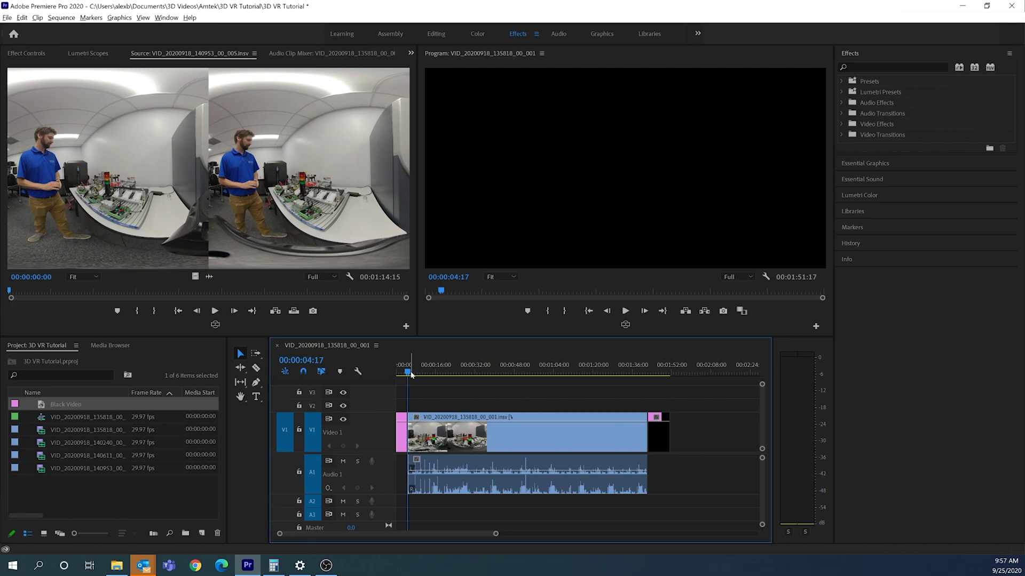
Add the title text "Scene 1 - Closest" over the opening black video at the start of the sequence
left_click_drag(408, 368, 401, 368)
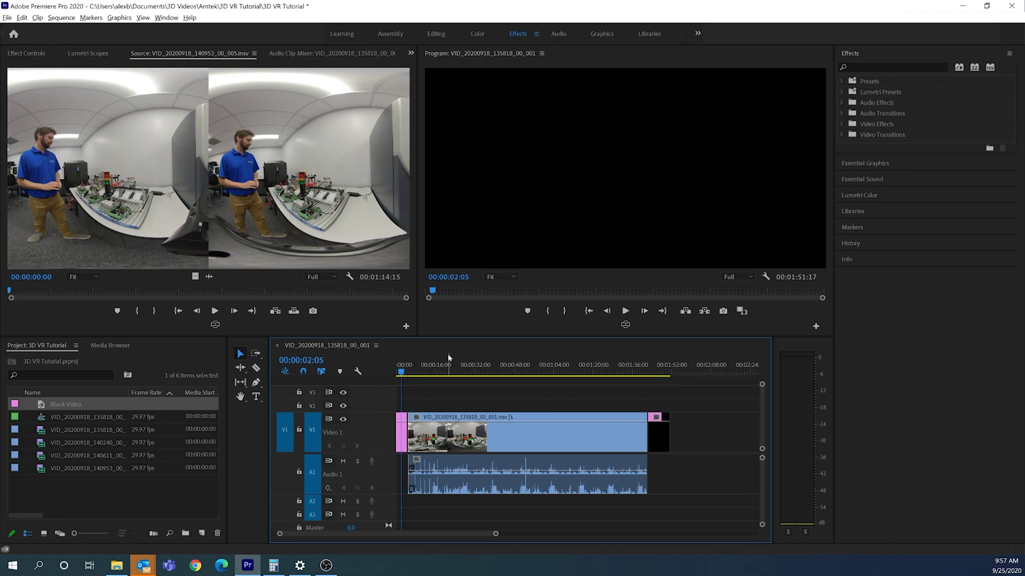
left_click_drag(402, 369, 396, 372)
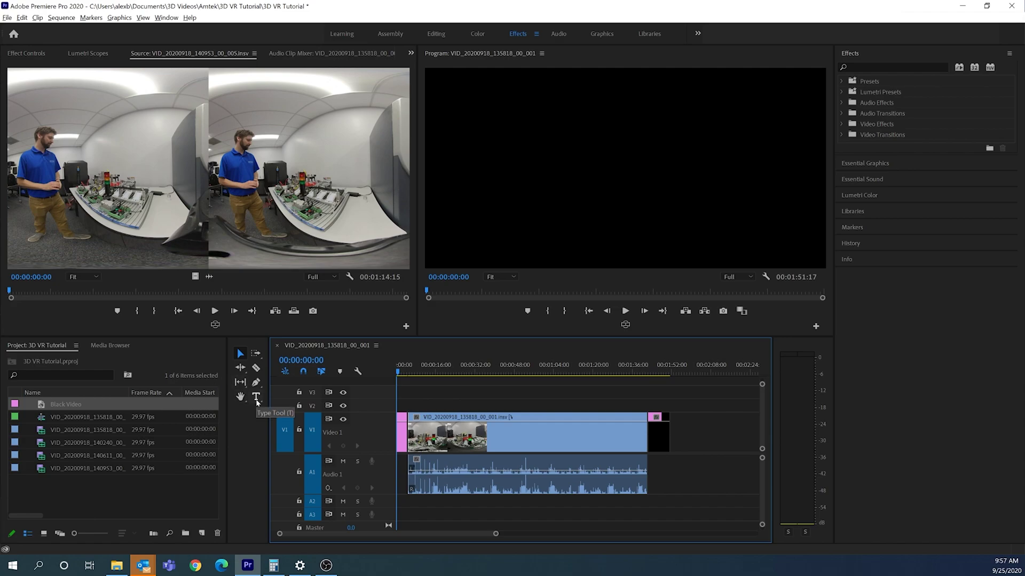
left_click(257, 401)
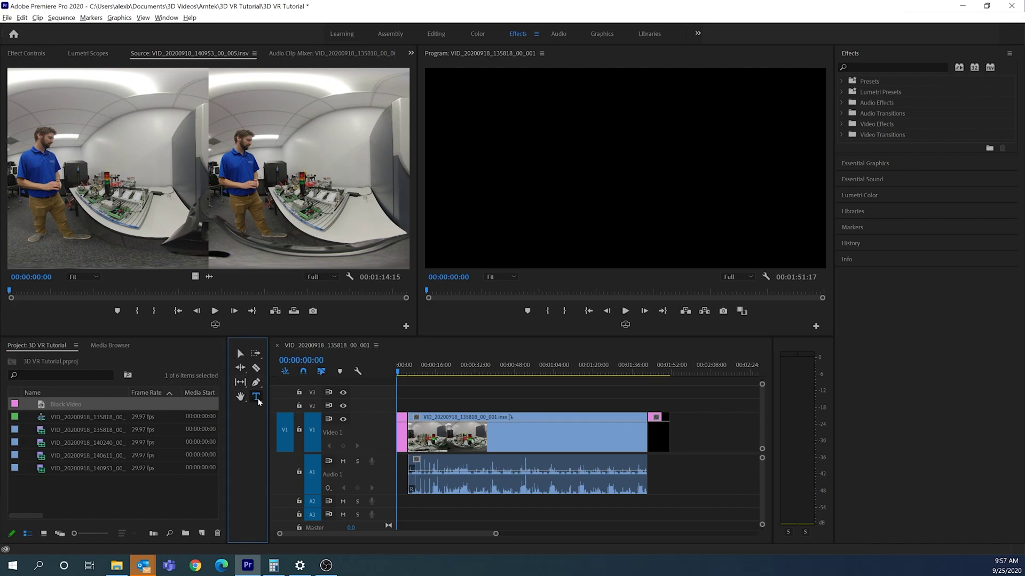
left_click(612, 166)
left_click(612, 166)
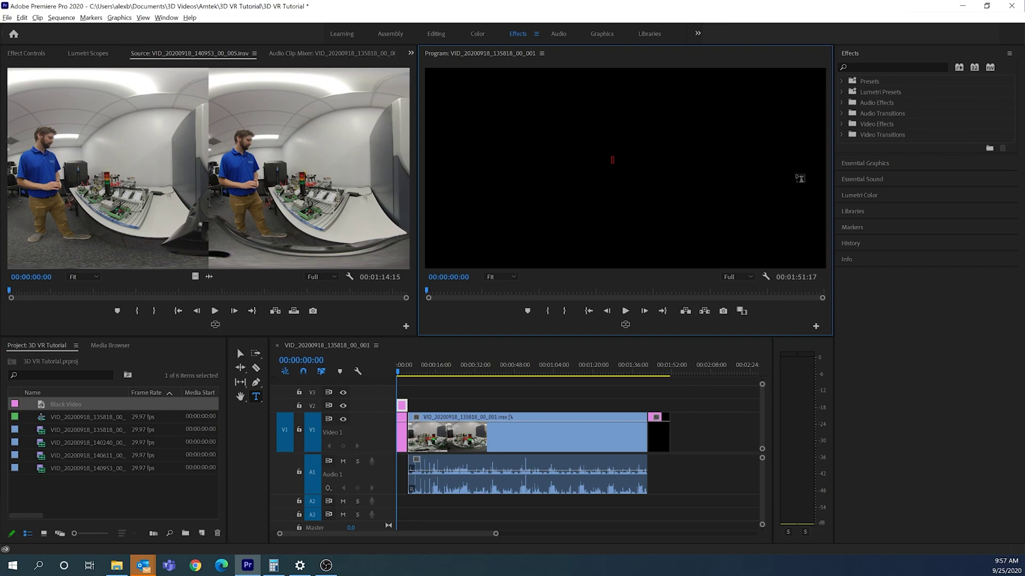
type("Scent")
type(" 1 - Closest")
left_click(239, 354)
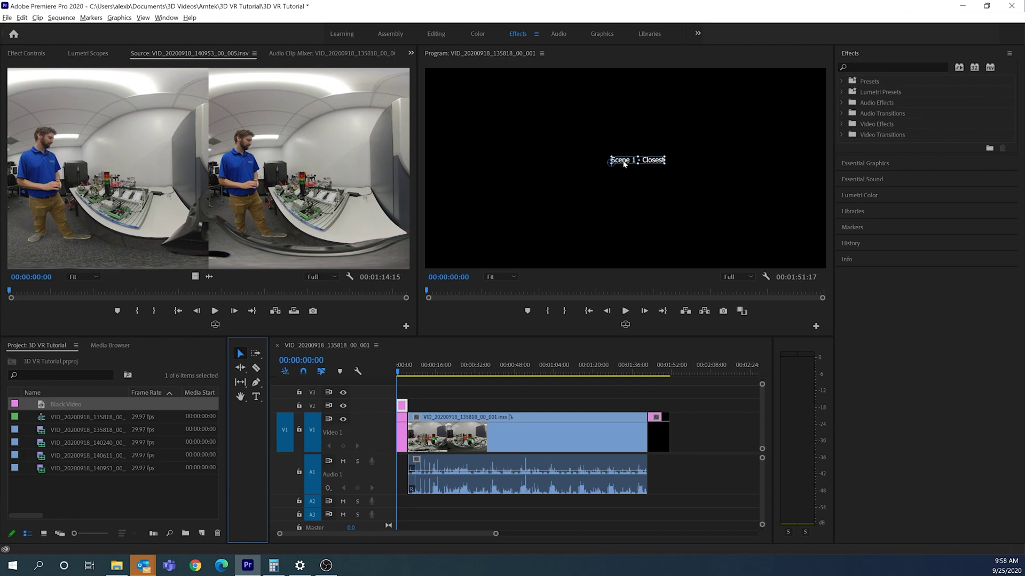
Enlarge the "Scene 1 - Closest" title to font size 265 and centre it vertically and horizontally in the frame
left_click(602, 35)
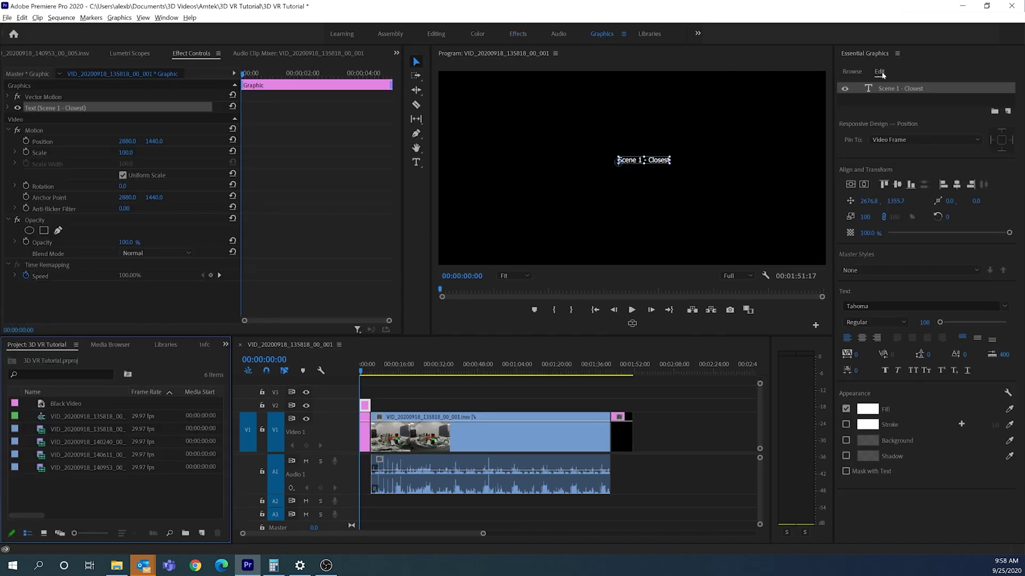
left_click(850, 185)
left_click(864, 184)
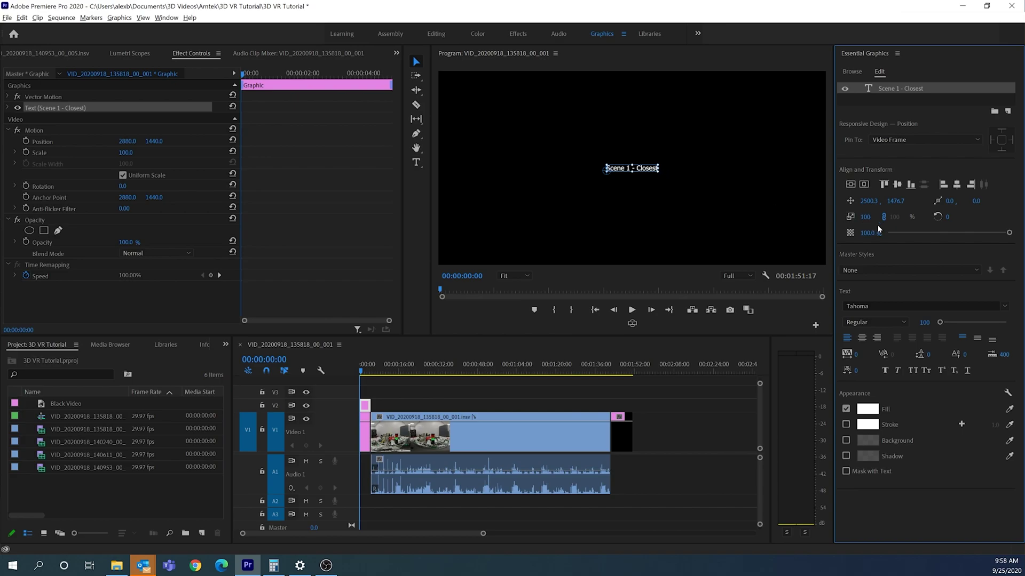
left_click_drag(941, 323, 948, 323)
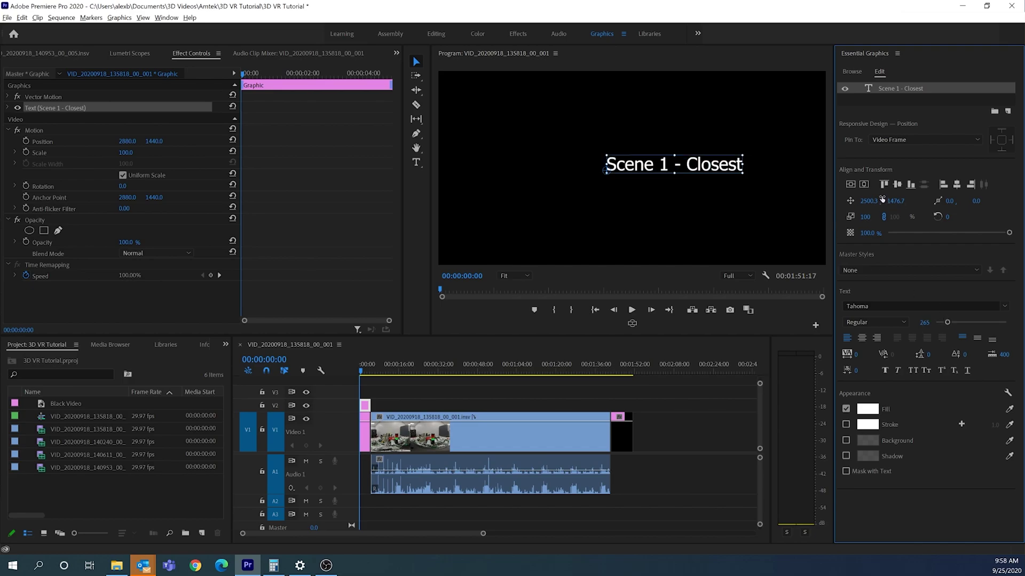
left_click(850, 184)
left_click(863, 184)
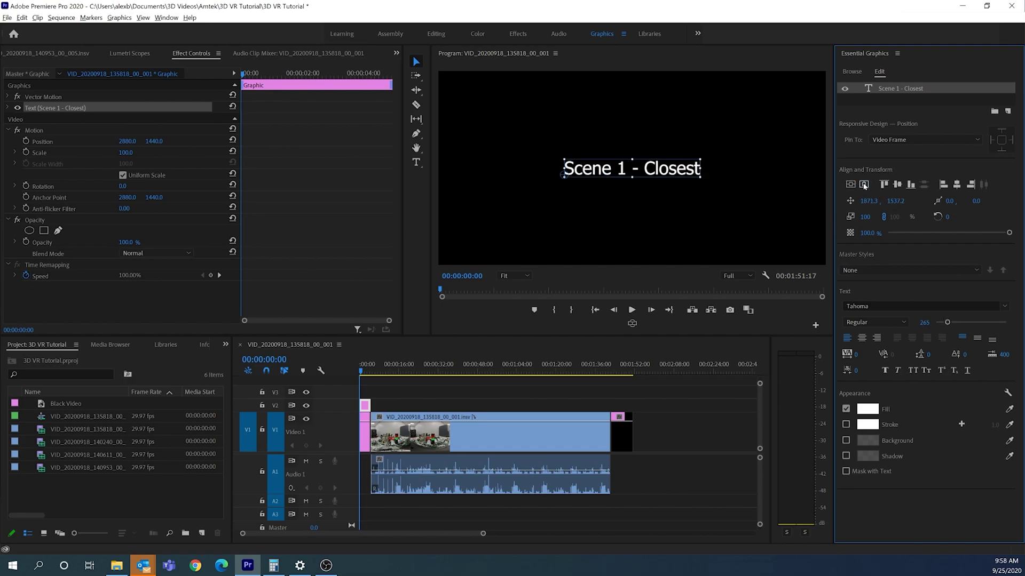
left_click(725, 194)
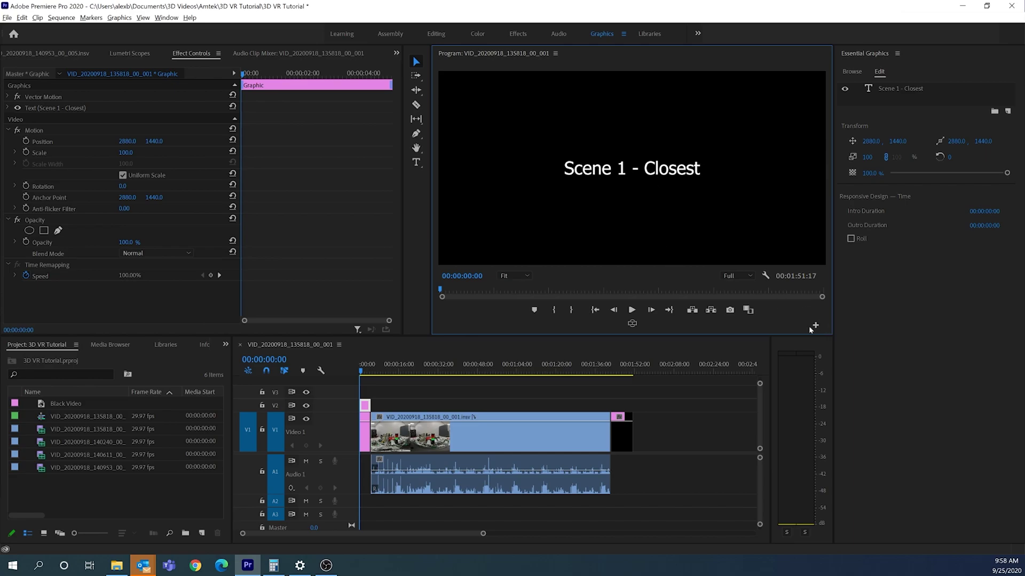
Turn on the VR video display and look around the opening title in the Program monitor
left_click(632, 324)
left_click_drag(645, 213, 643, 182)
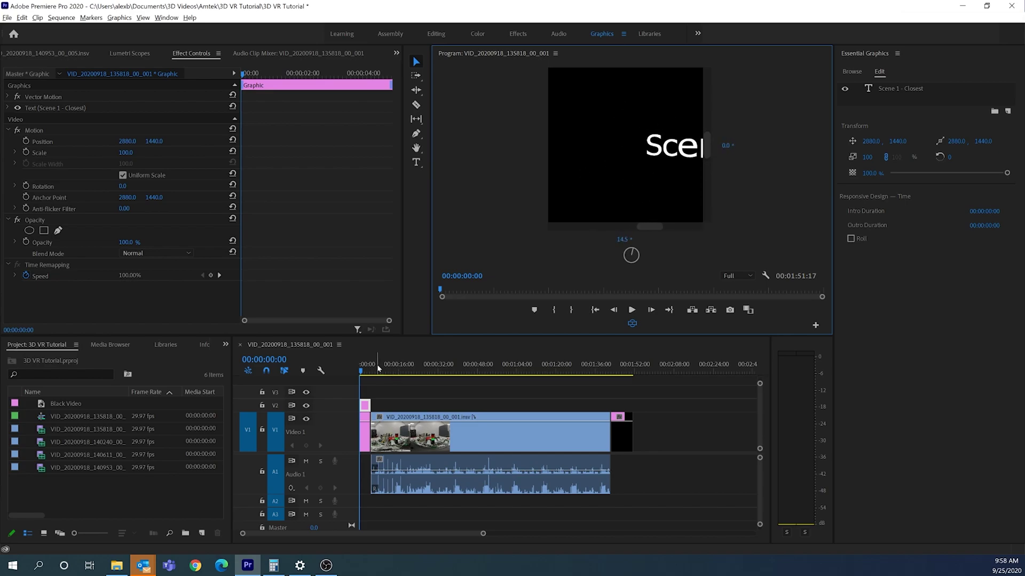
left_click(366, 372)
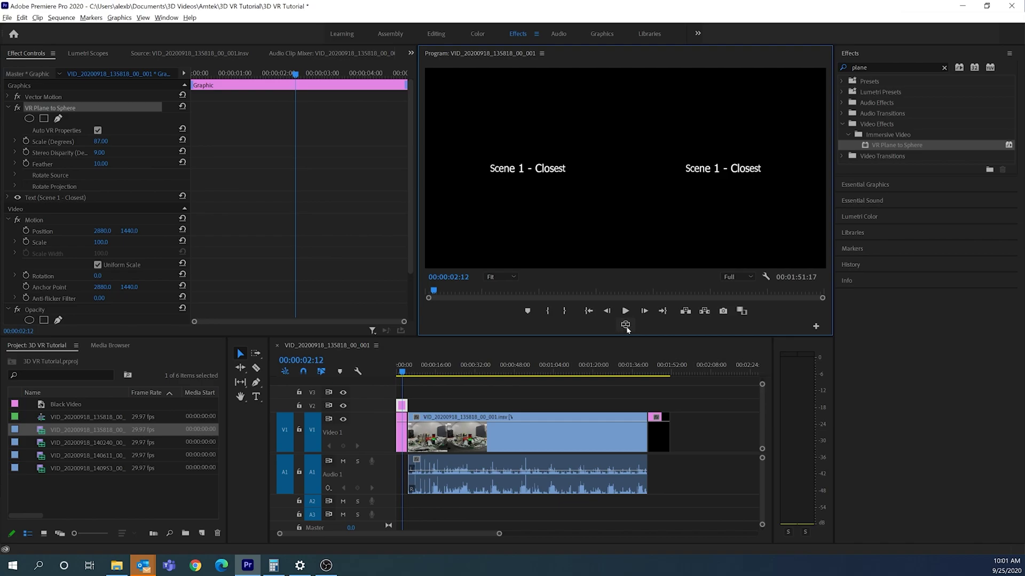
Locate Toggle VR Video Display among the Program monitor's available buttons and switch the VR view off and on
left_click(626, 325)
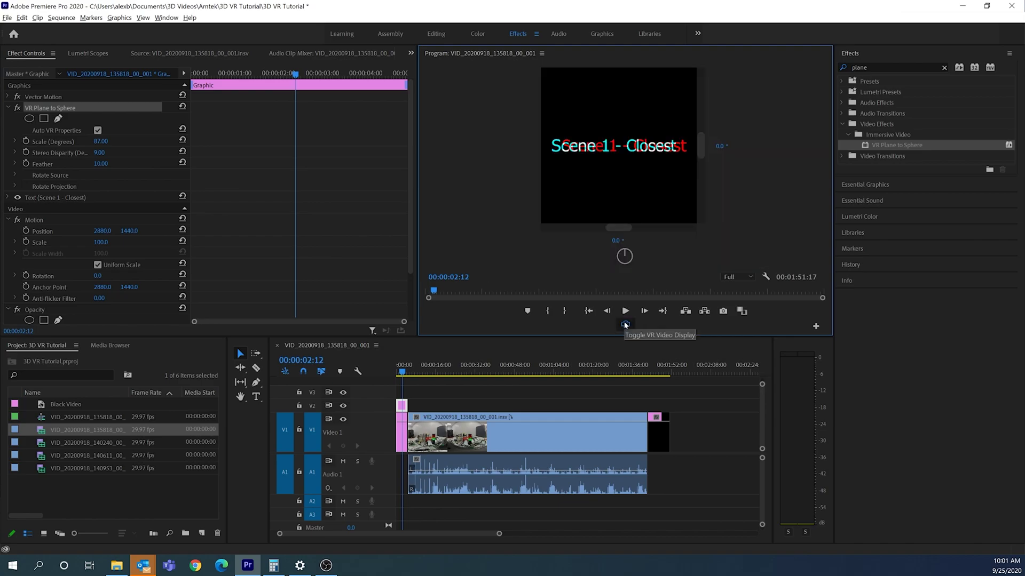
left_click(815, 328)
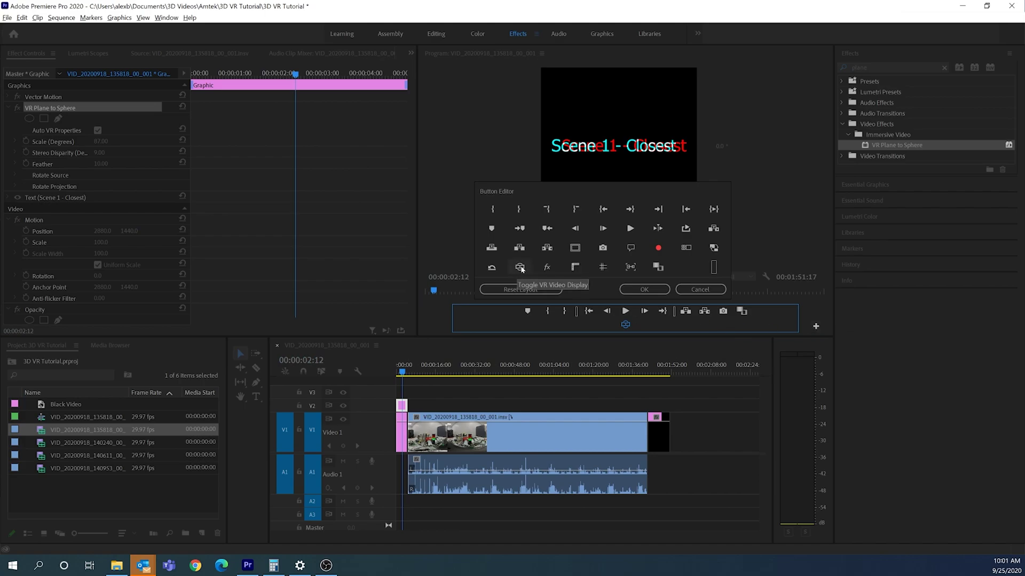
left_click(644, 289)
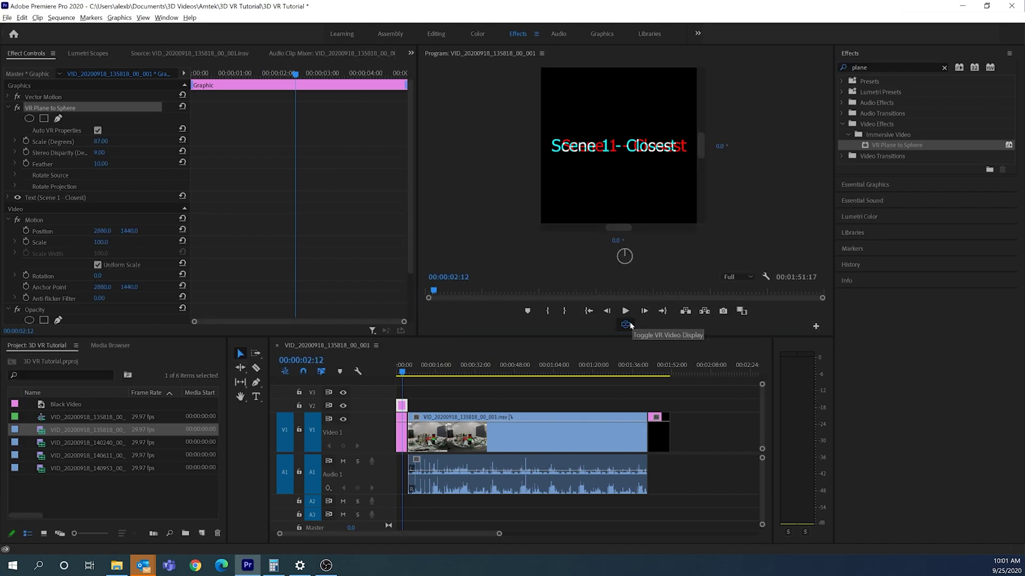
left_click(626, 325)
left_click(625, 325)
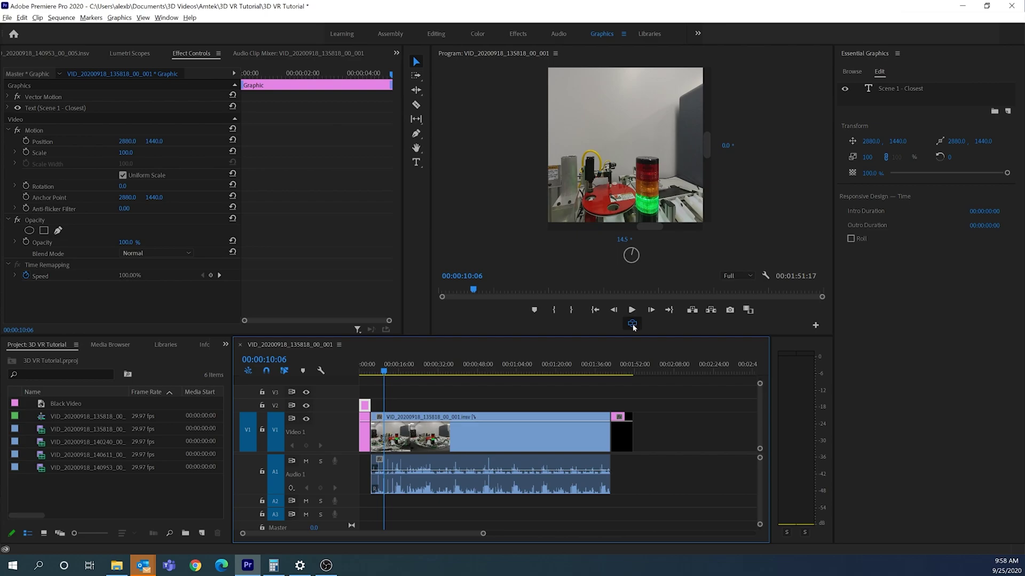
Look around the footage in VR view and set the VR video's stereoscopic view to Right
mouse_move(640, 160)
left_mouse_down()
mouse_move(649, 132)
mouse_move(623, 121)
mouse_move(630, 159)
mouse_move(661, 134)
mouse_move(595, 103)
mouse_move(646, 171)
mouse_move(663, 138)
mouse_move(689, 160)
mouse_move(657, 144)
mouse_move(670, 136)
mouse_move(642, 156)
mouse_move(652, 177)
left_mouse_up()
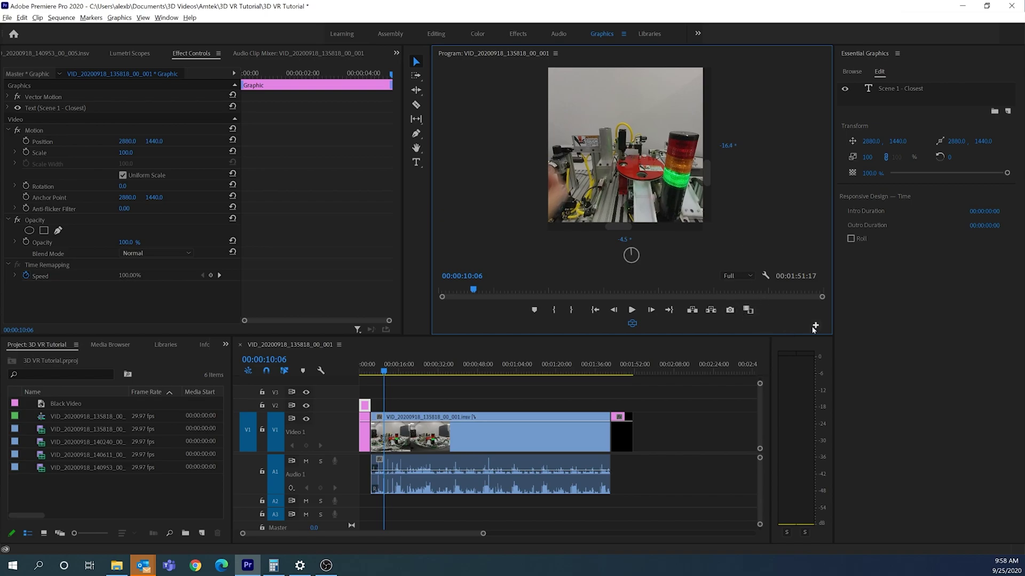
left_click(766, 276)
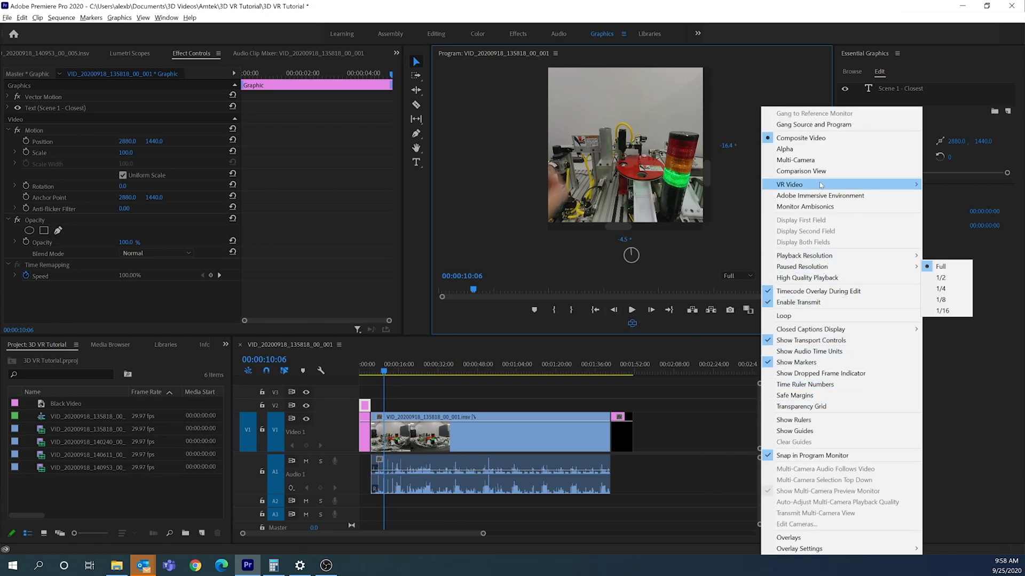
mouse_move(828, 190)
left_click(699, 216)
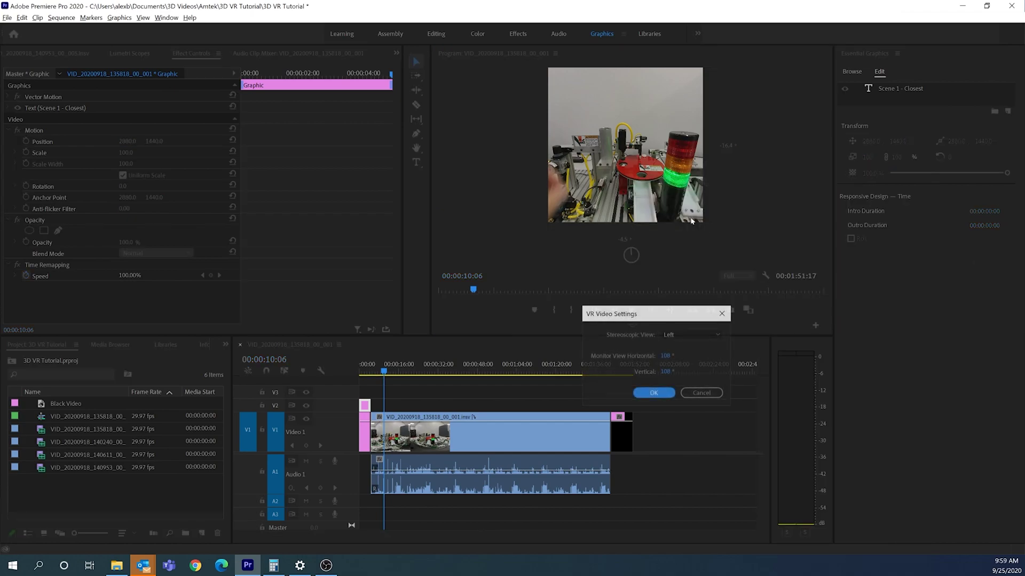
left_click_drag(646, 314, 589, 267)
left_click(629, 288)
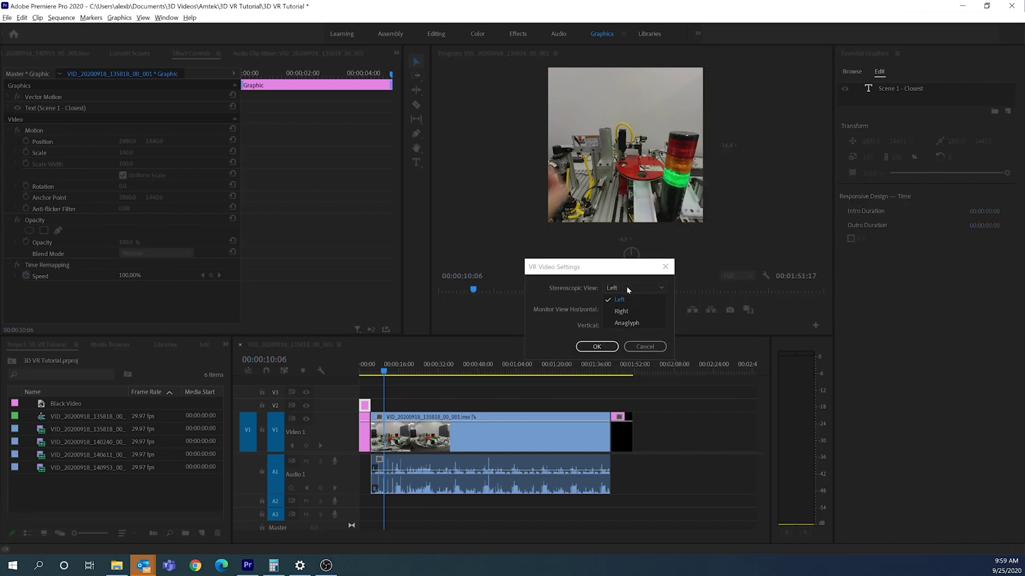
left_click(621, 311)
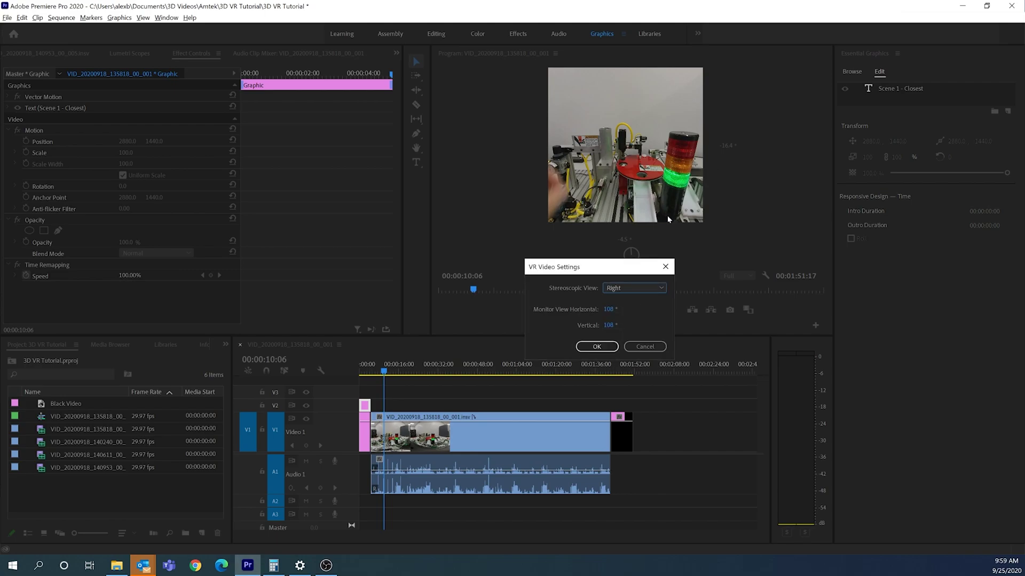
left_click(614, 345)
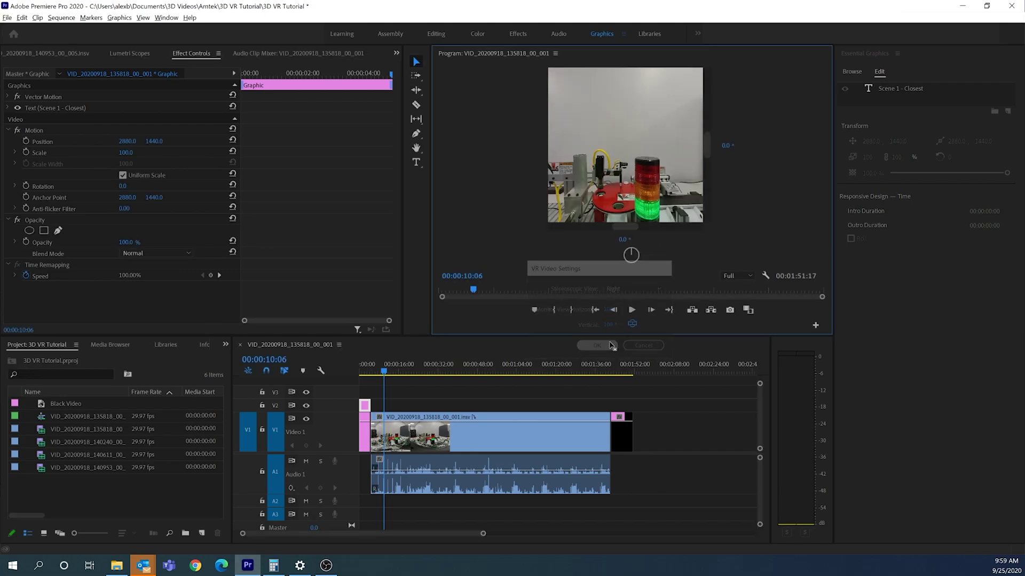
Set the VR video's stereoscopic view to Anaglyph
left_click(765, 276)
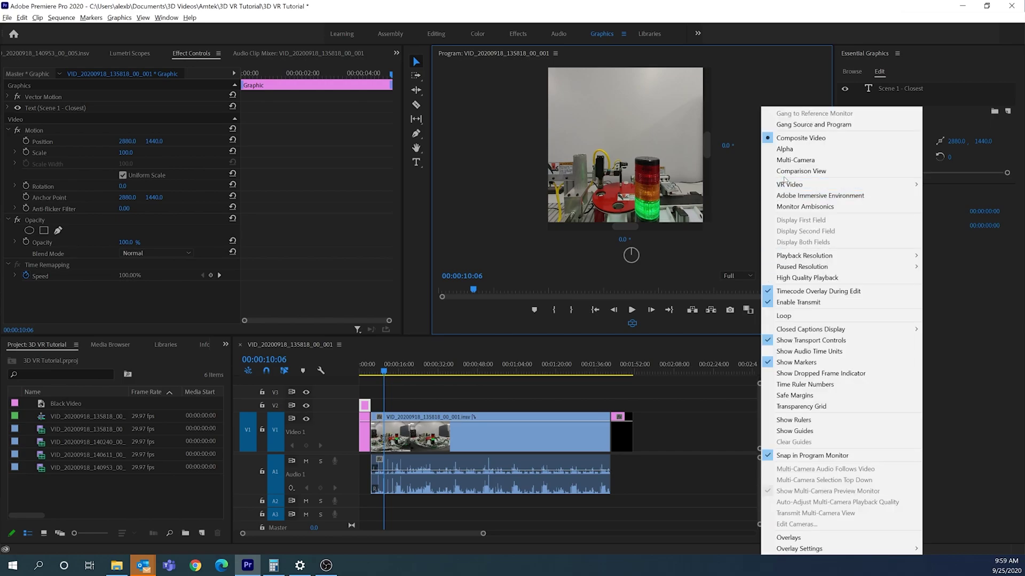
mouse_move(800, 185)
left_click(701, 219)
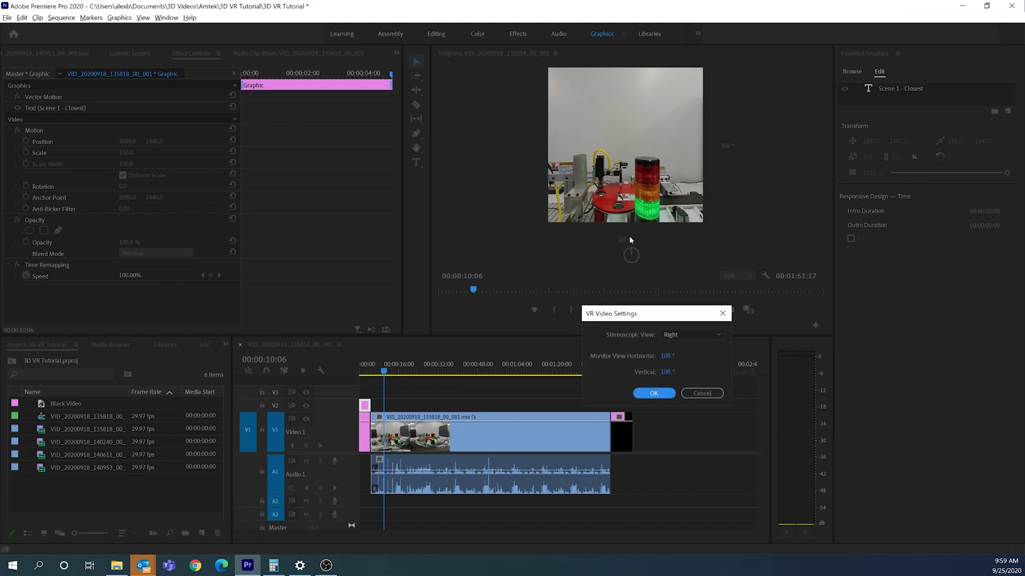
left_click(683, 335)
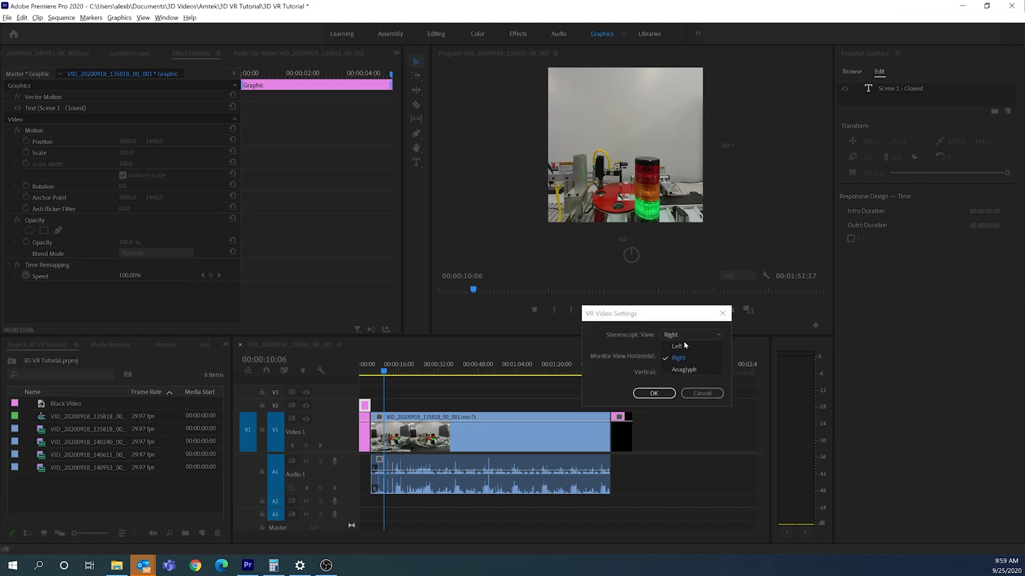
left_click(679, 371)
left_click(653, 393)
Examine the footage from several angles in the anaglyph view, and the opening title at 00:00:02:12
left_click_drag(627, 178, 606, 154)
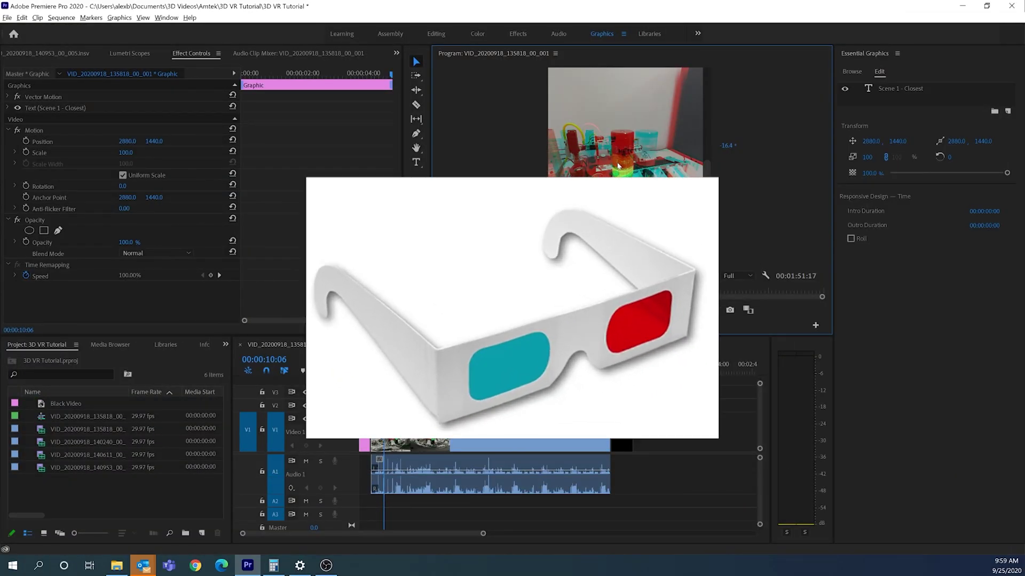
left_click_drag(625, 162, 646, 168)
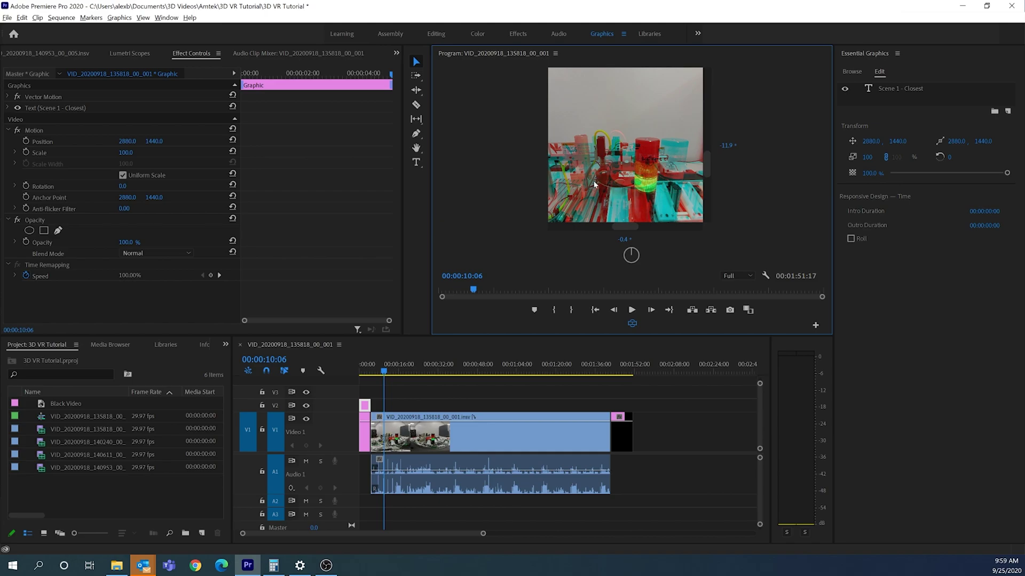
left_click_drag(597, 185, 614, 181)
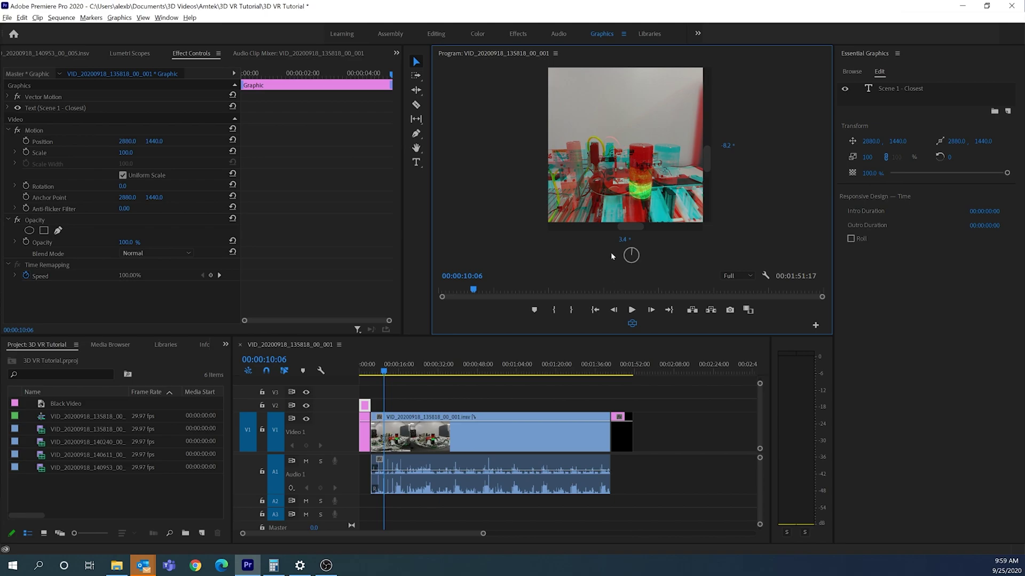
left_click_drag(383, 372, 365, 372)
mouse_move(628, 225)
left_mouse_down()
mouse_move(611, 230)
mouse_move(708, 233)
mouse_move(555, 231)
mouse_move(678, 229)
mouse_move(625, 230)
left_mouse_up()
Set the VR video's stereoscopic view to Left, check the title in it and turn off the VR video display
left_click(765, 275)
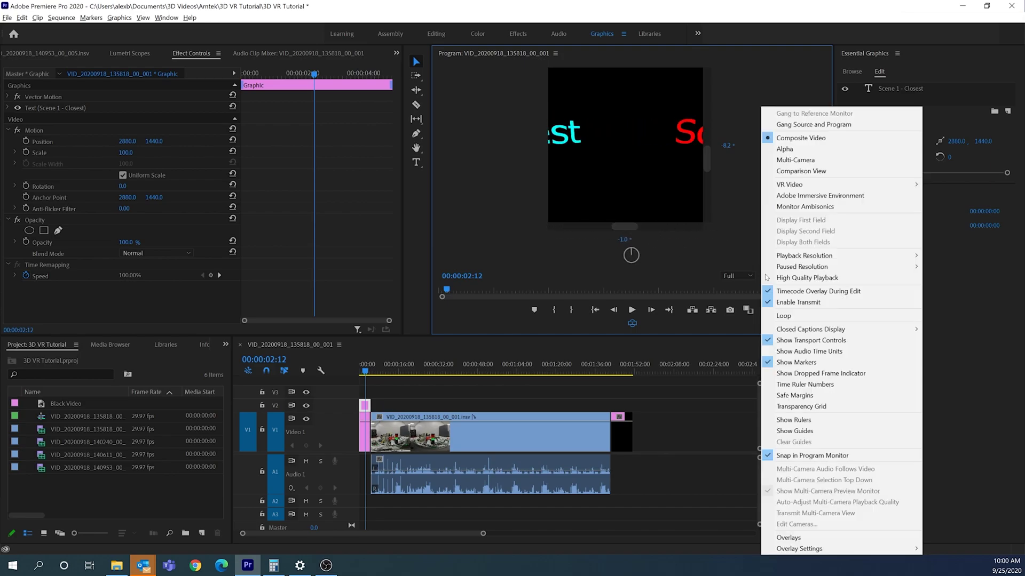
mouse_move(803, 187)
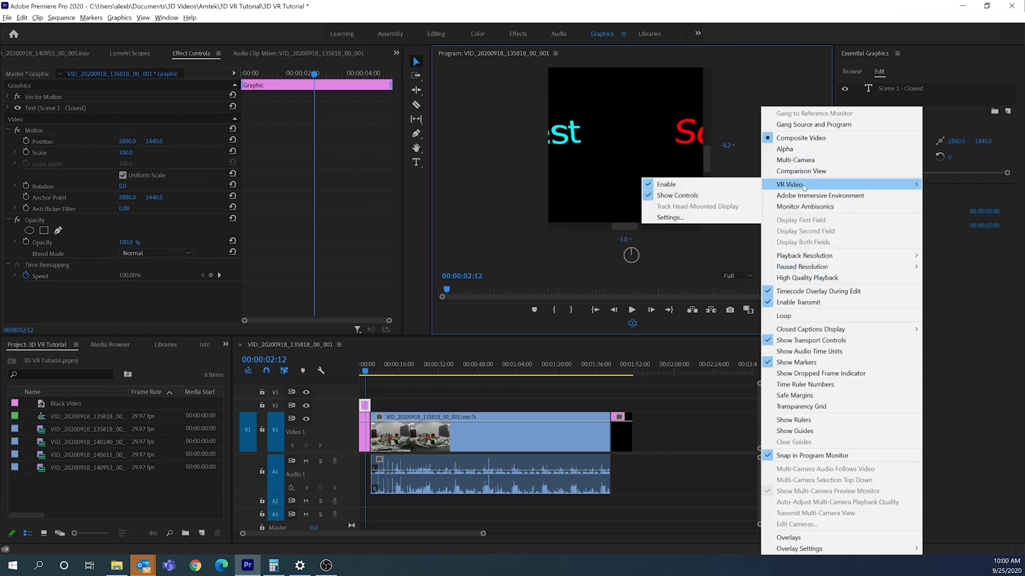
left_click(692, 217)
left_click(690, 335)
left_click(683, 346)
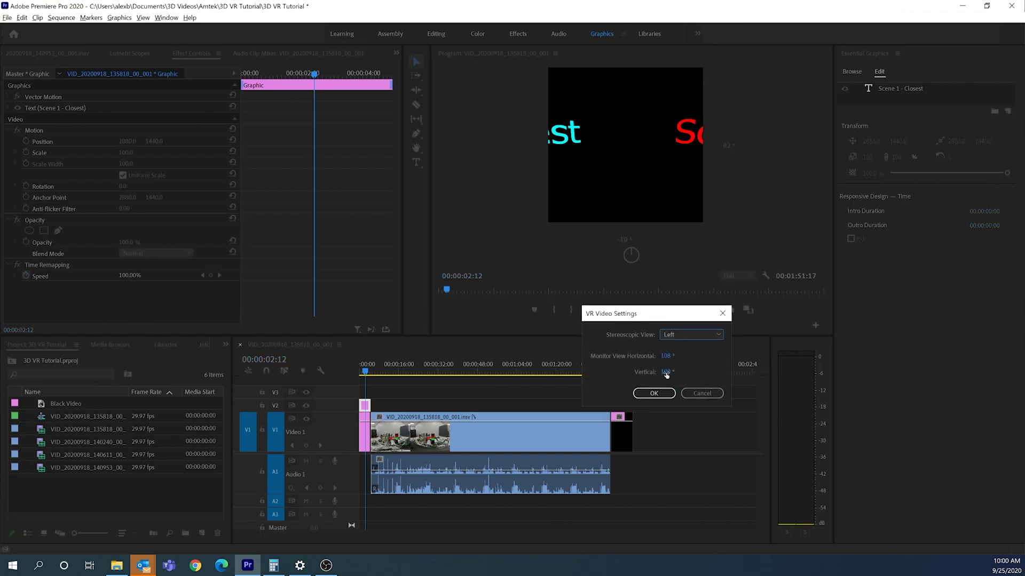
left_click(654, 393)
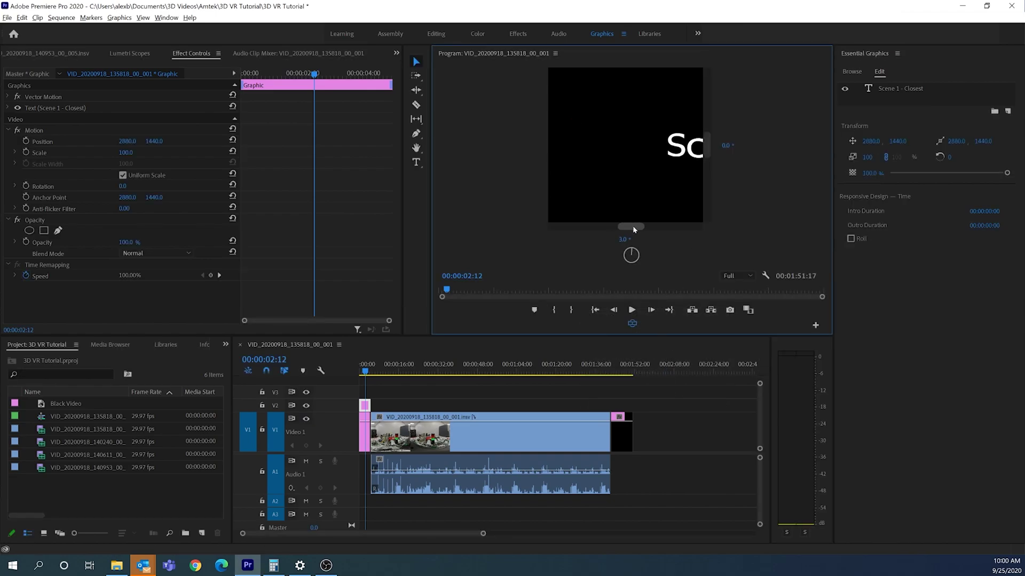
left_click(632, 323)
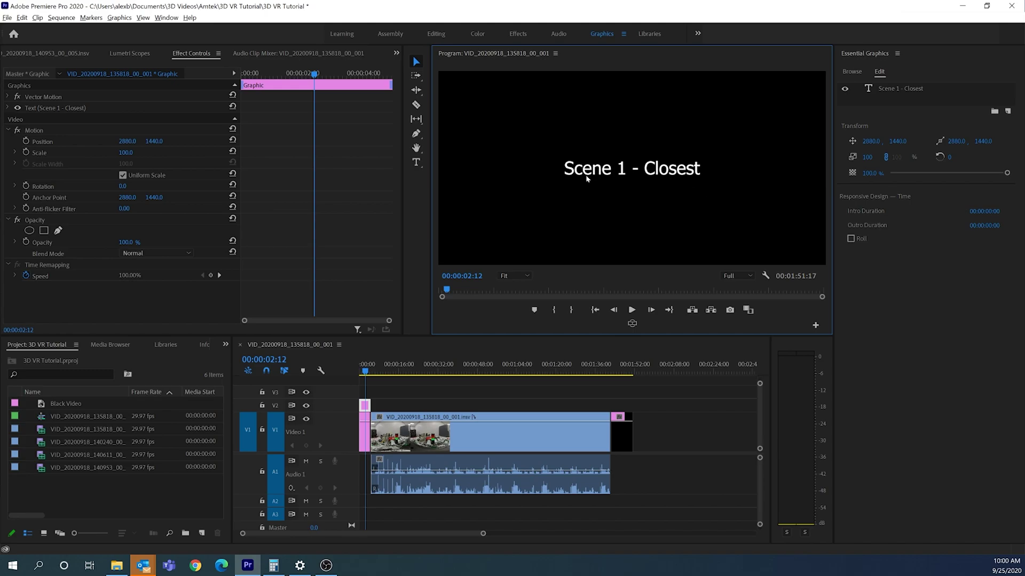
Find the VR Plane to Sphere effect and apply it to the "Scene 1 - Closest" title clip
left_click(527, 38)
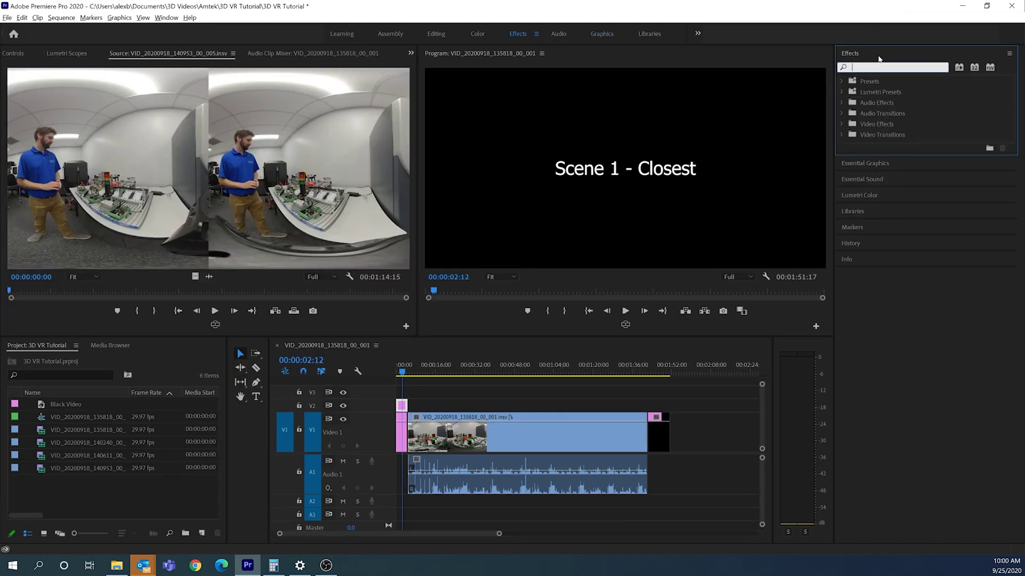
type("plane")
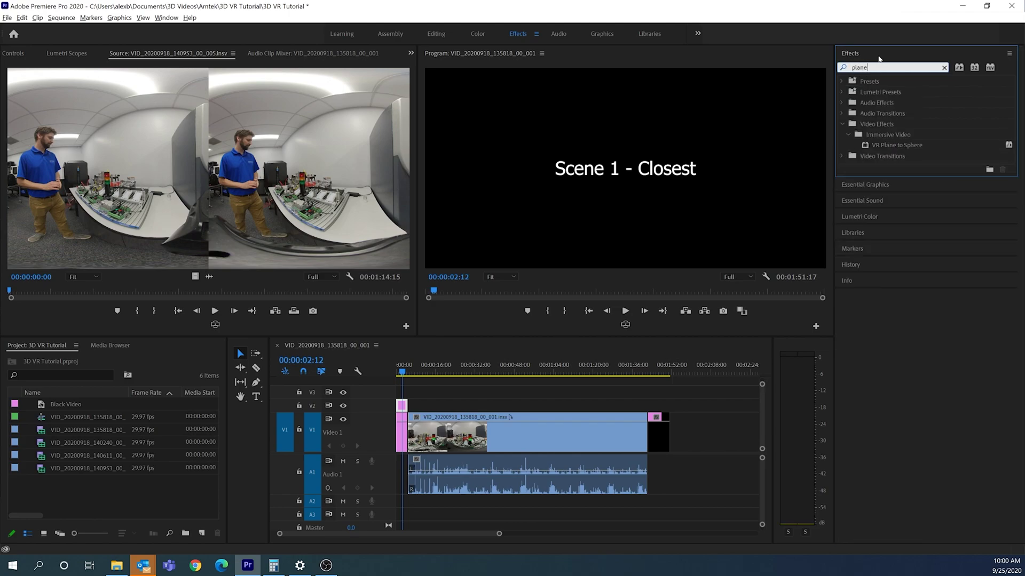
left_click(896, 147)
left_click_drag(894, 147, 404, 406)
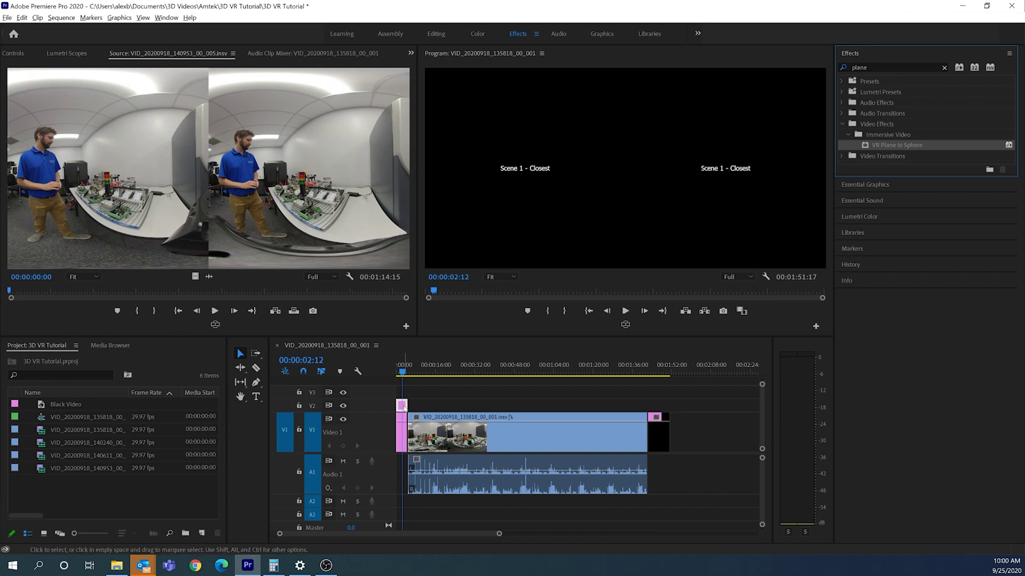
key("f")
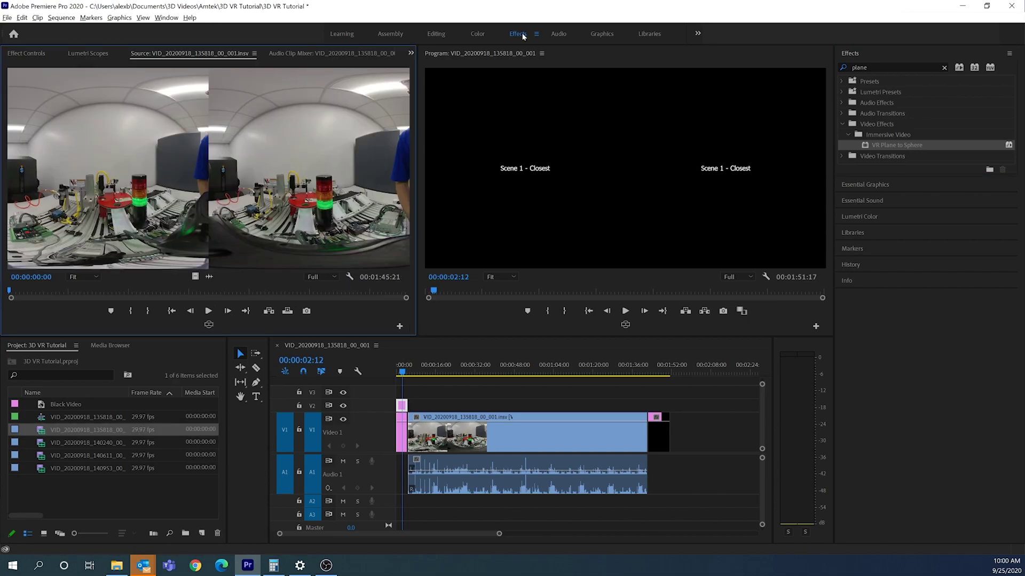
Set the Scene 1 title's VR Plane to Sphere scale to 87 degrees and its stereo disparity to 7
left_click(27, 54)
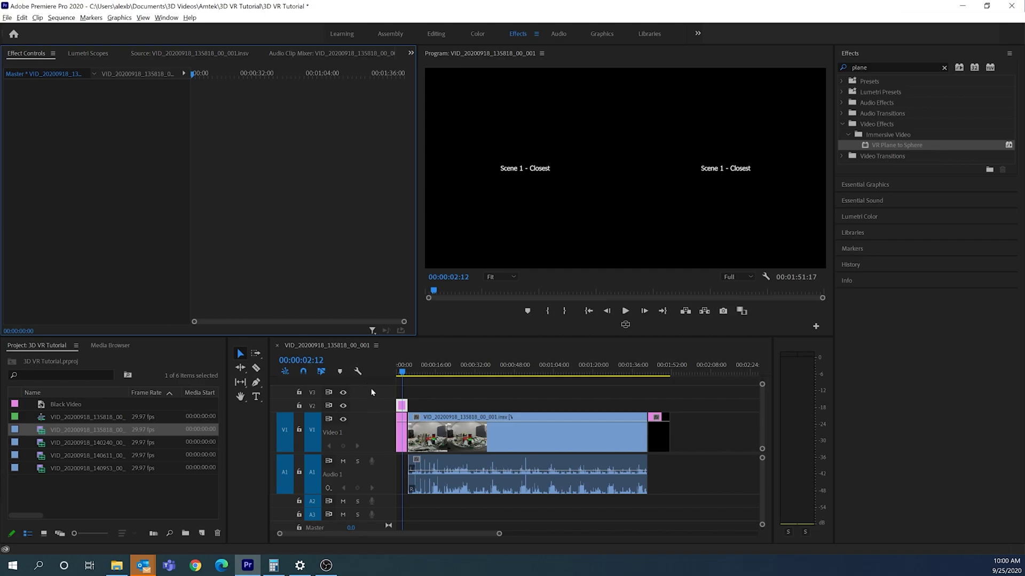
left_click(400, 406)
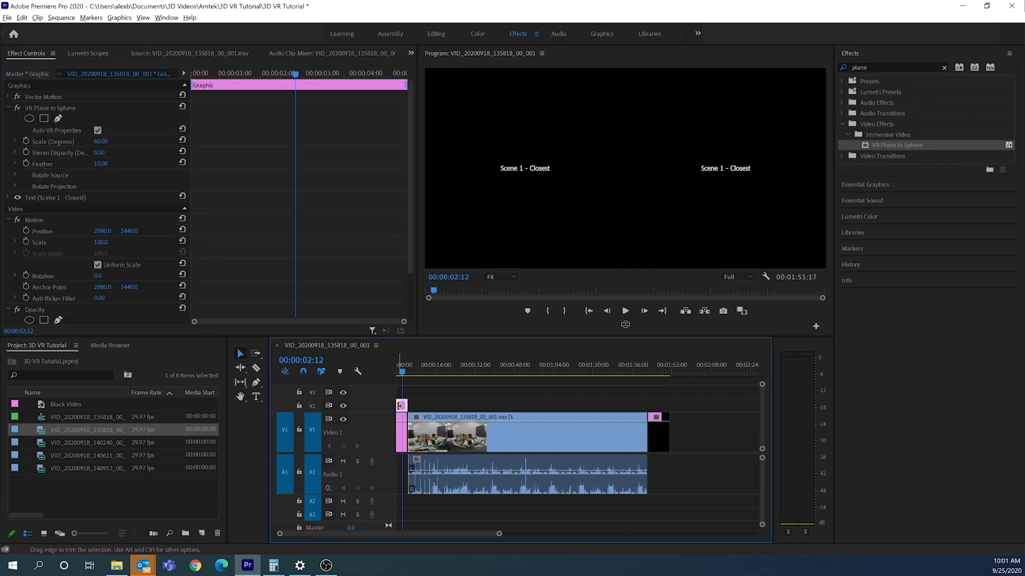
left_click(14, 109)
left_click(15, 108)
left_click(36, 109)
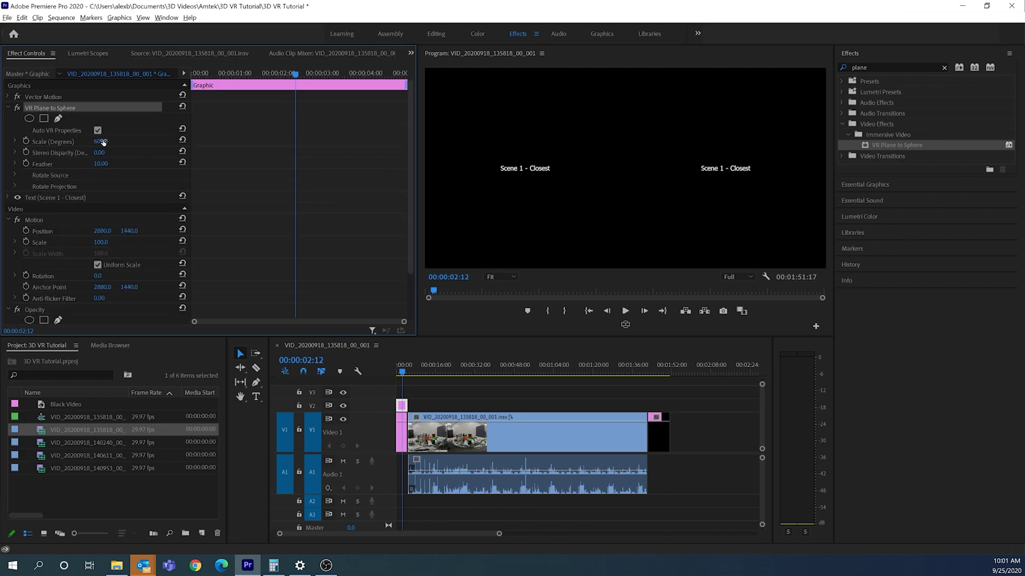
left_click_drag(101, 142, 123, 153)
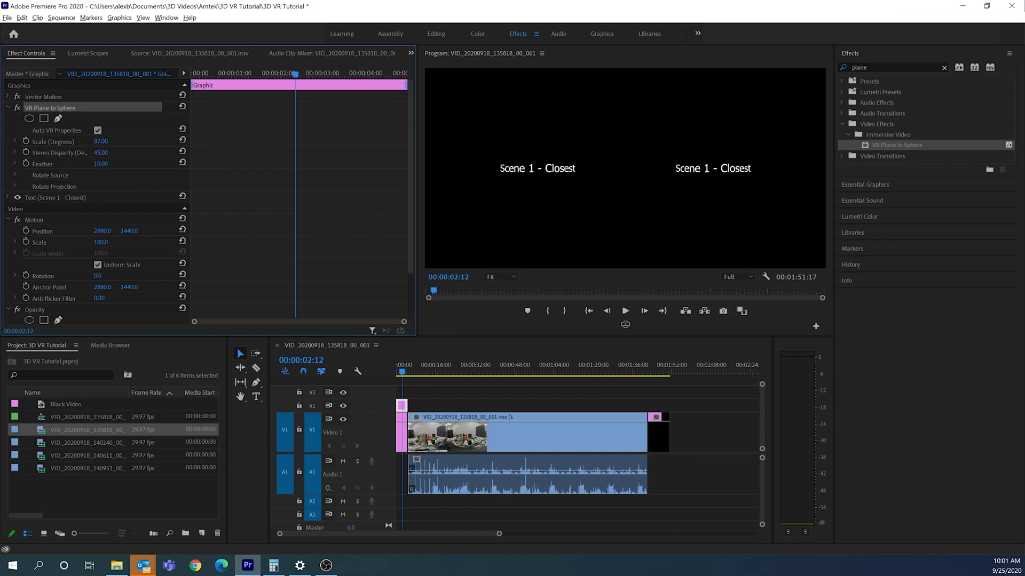
mouse_move(123, 153)
left_mouse_down()
mouse_move(99, 153)
mouse_move(109, 152)
left_mouse_up()
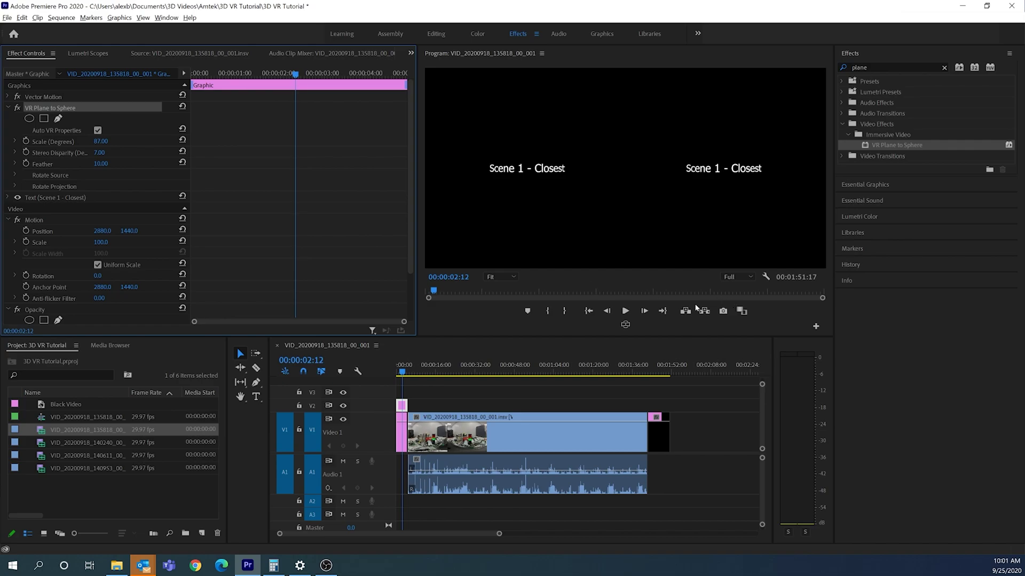
Turn on the VR video display and set its stereoscopic view to Anaglyph
left_click(624, 325)
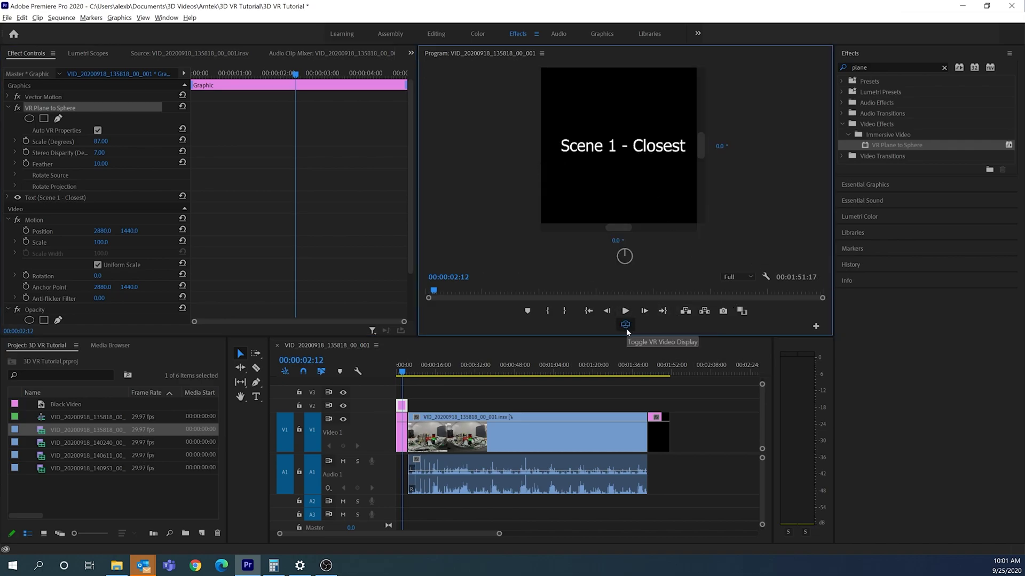
left_click(766, 277)
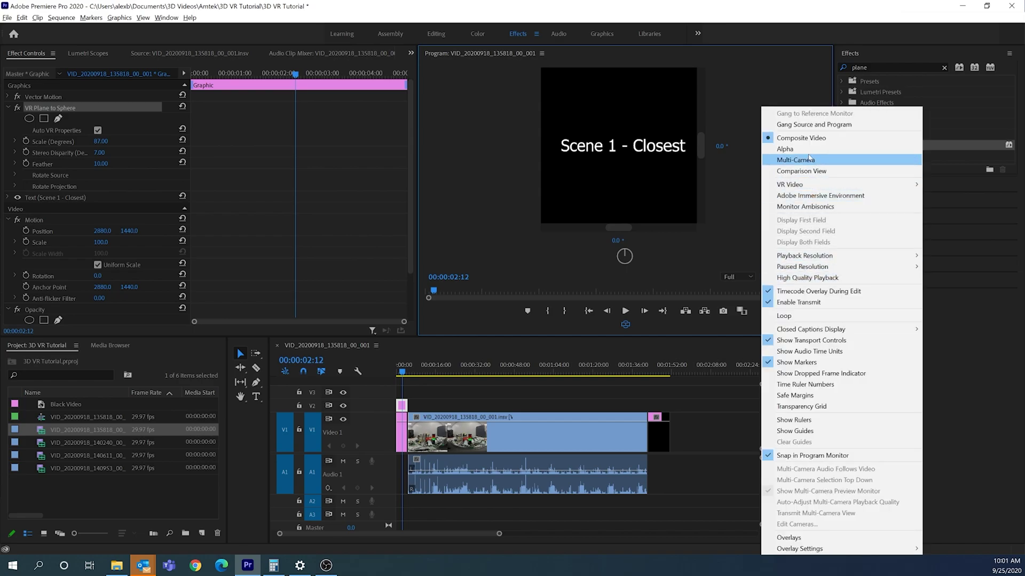
mouse_move(811, 185)
left_click(734, 215)
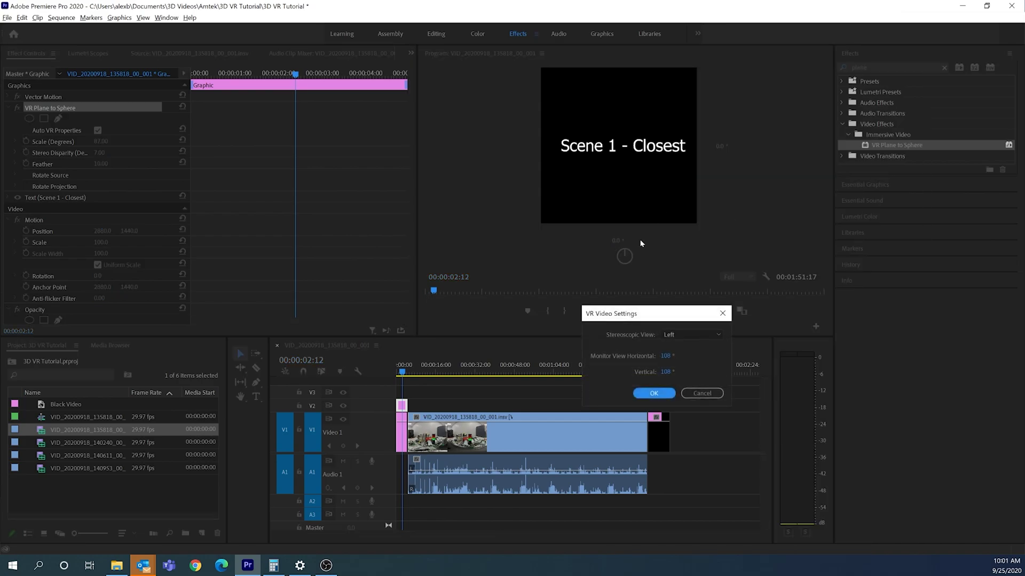
left_click(691, 334)
left_click(689, 371)
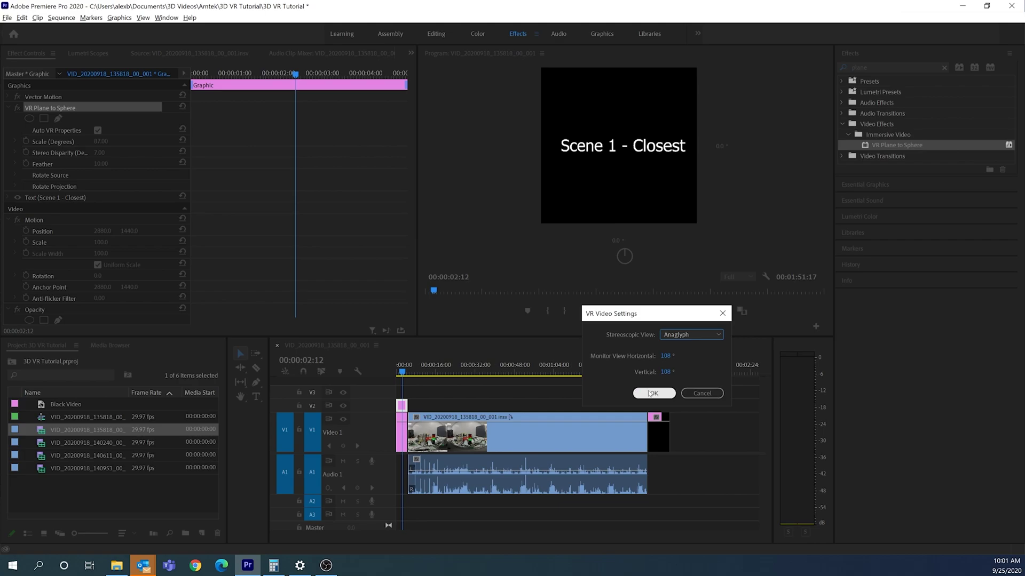
left_click(652, 393)
Set the Scene 1 title's stereo disparity to 9 and turn off the VR video display
left_click(99, 153)
type("0")
key("Return")
left_click_drag(99, 153, 106, 153)
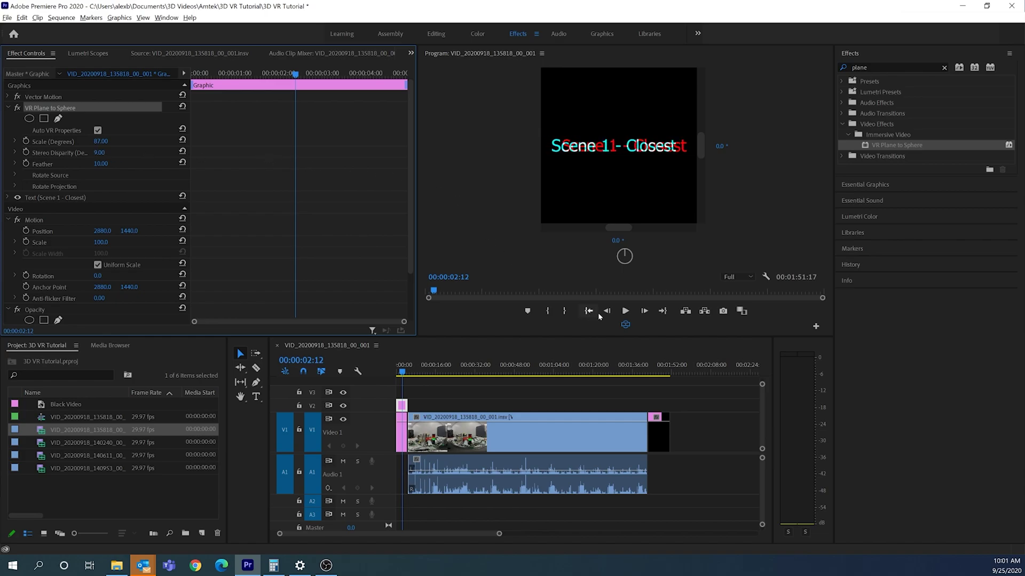
left_click(626, 324)
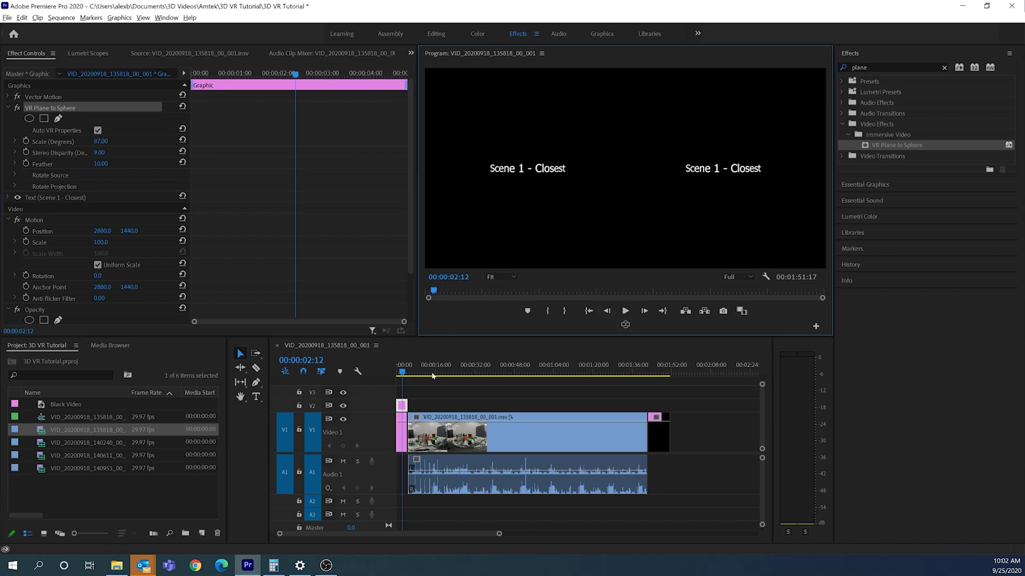
Play the sequence from its start through the Scene 1 title into the footage
left_click(433, 375)
key("Home")
left_click(624, 310)
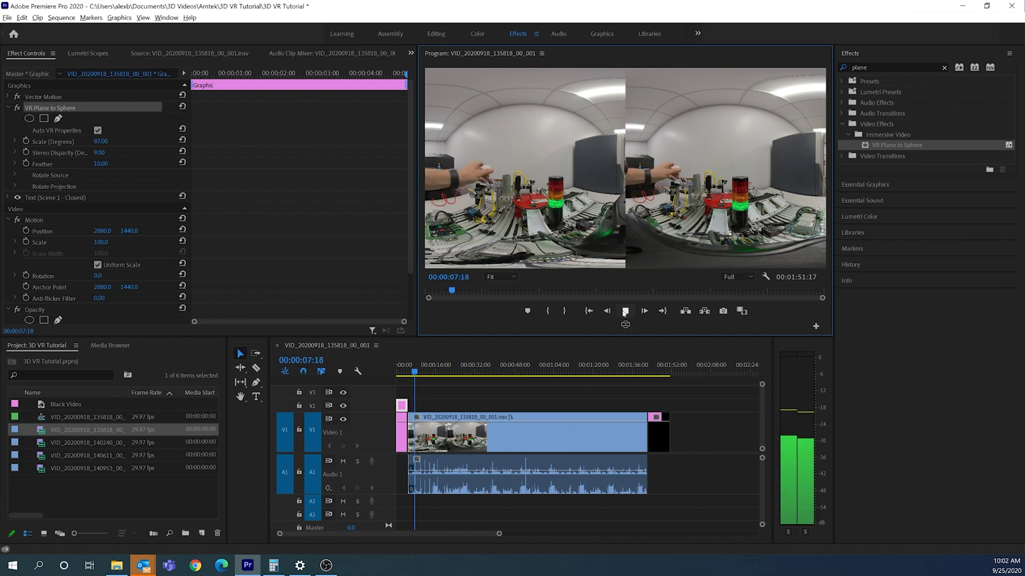
left_click(623, 314)
Trim the end of the closing black video clip to a length of 00:00:05:07
left_click_drag(419, 371, 655, 387)
double_click(659, 435)
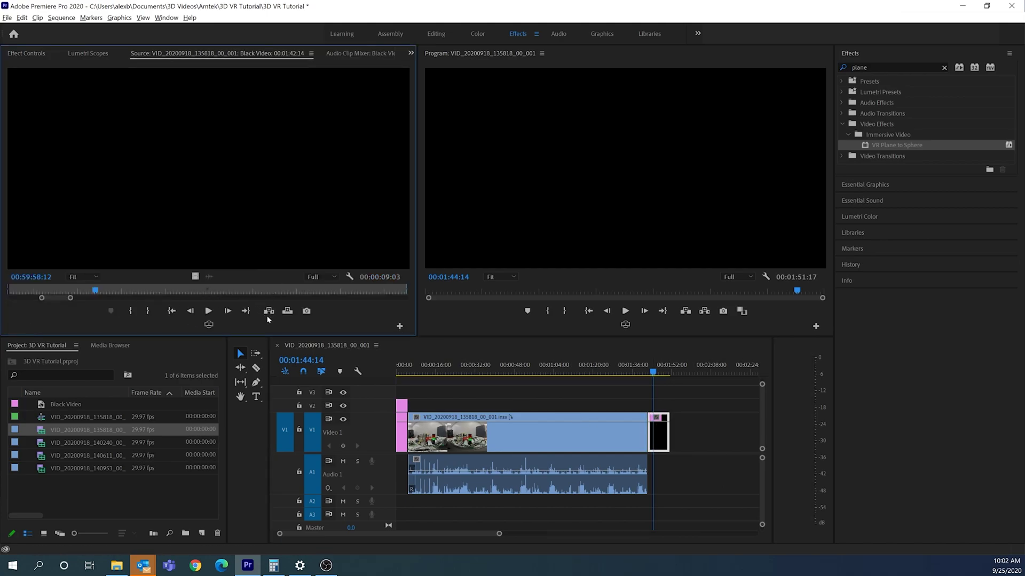
left_click(655, 372)
left_click_drag(660, 374, 660, 375)
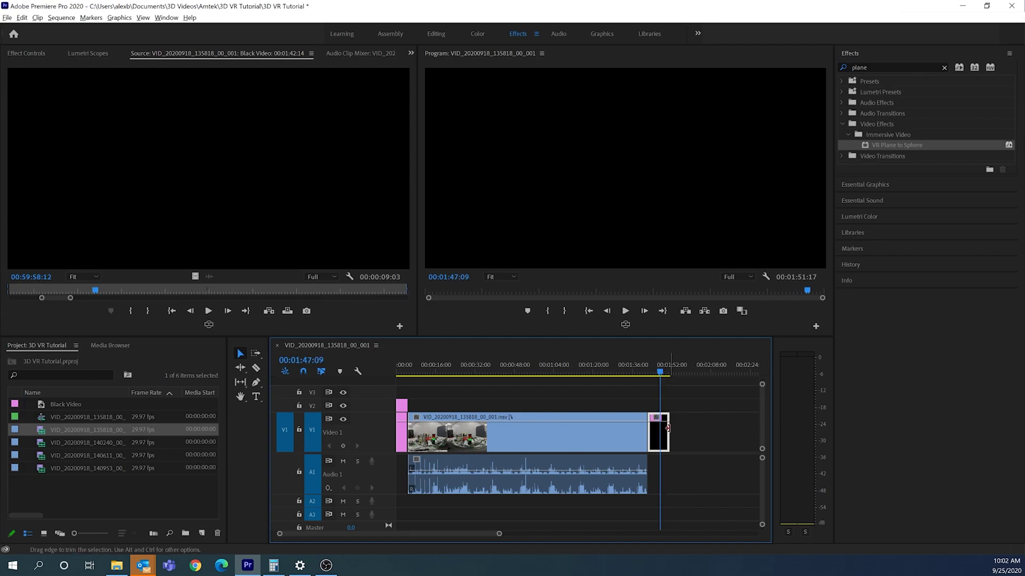
left_click_drag(667, 428, 662, 428)
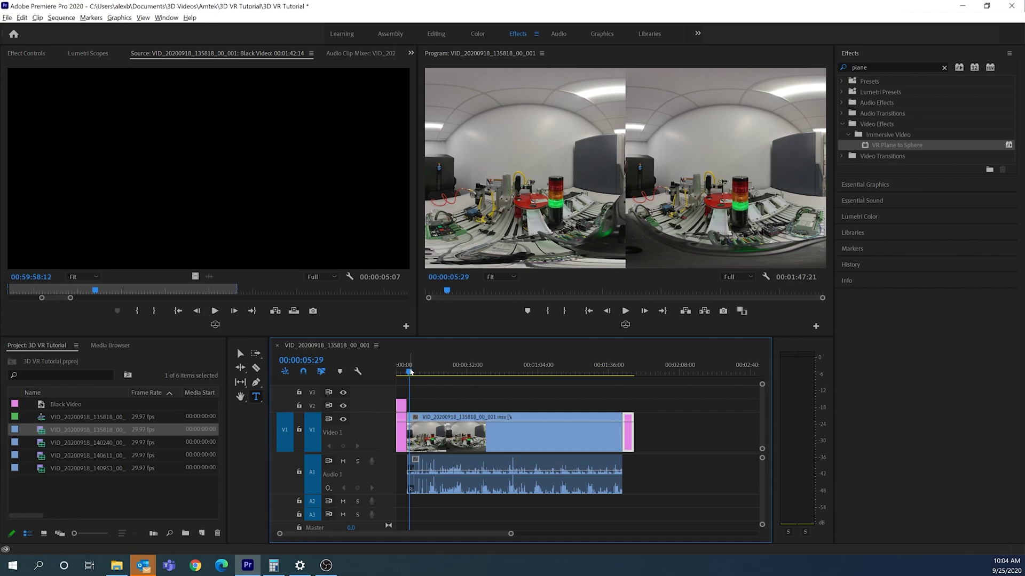
Add the text title "Scene 2 - Middle" above the closing black video at 00:01:42:27
left_click_drag(411, 374, 627, 374)
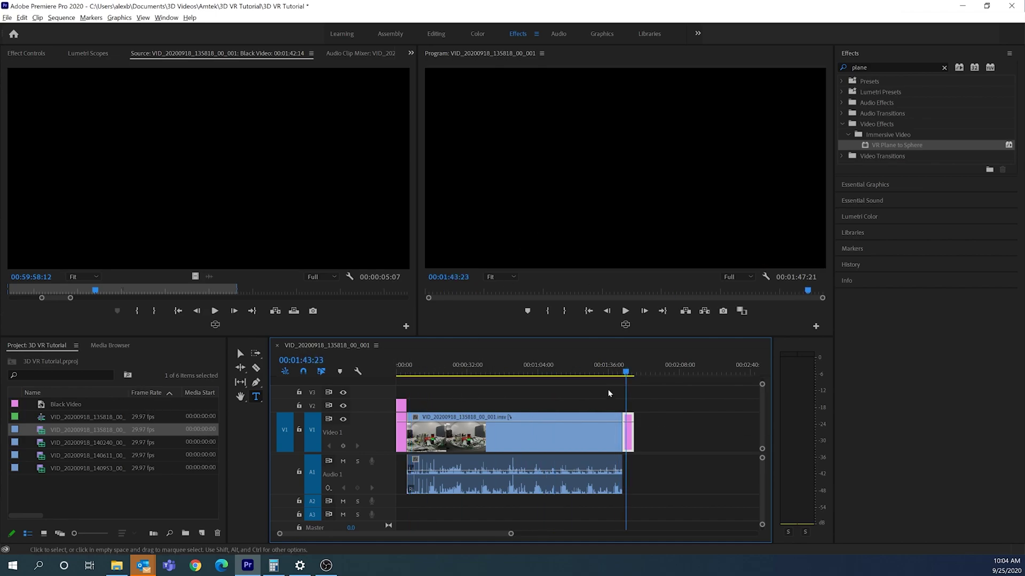
left_click_drag(626, 370, 623, 372)
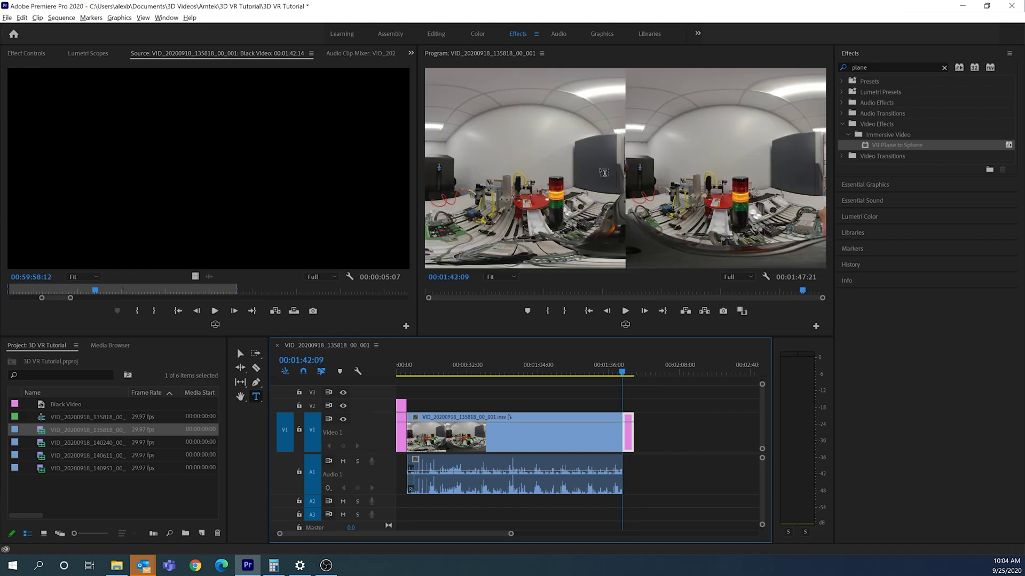
left_click(625, 312)
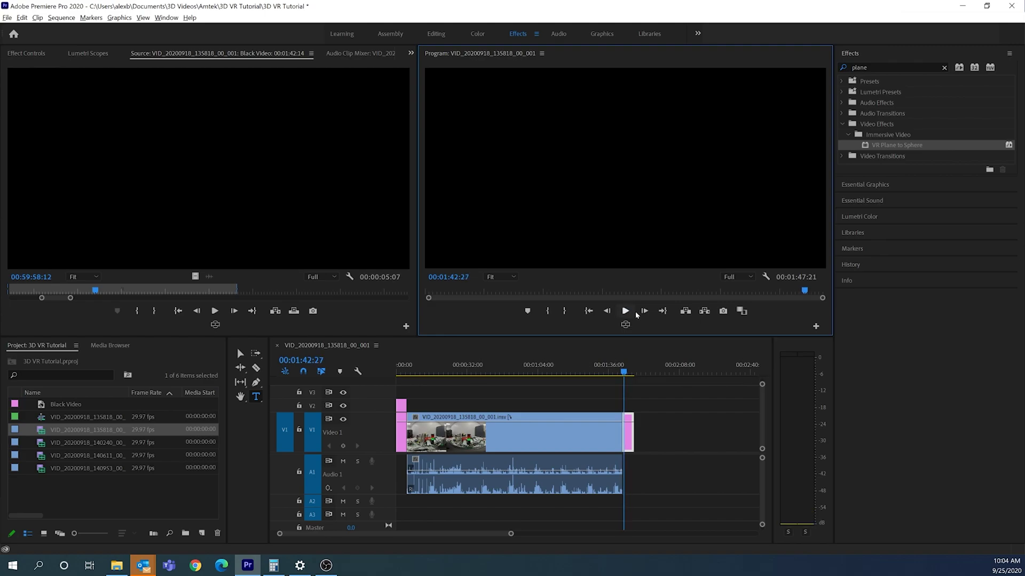
left_click(577, 170)
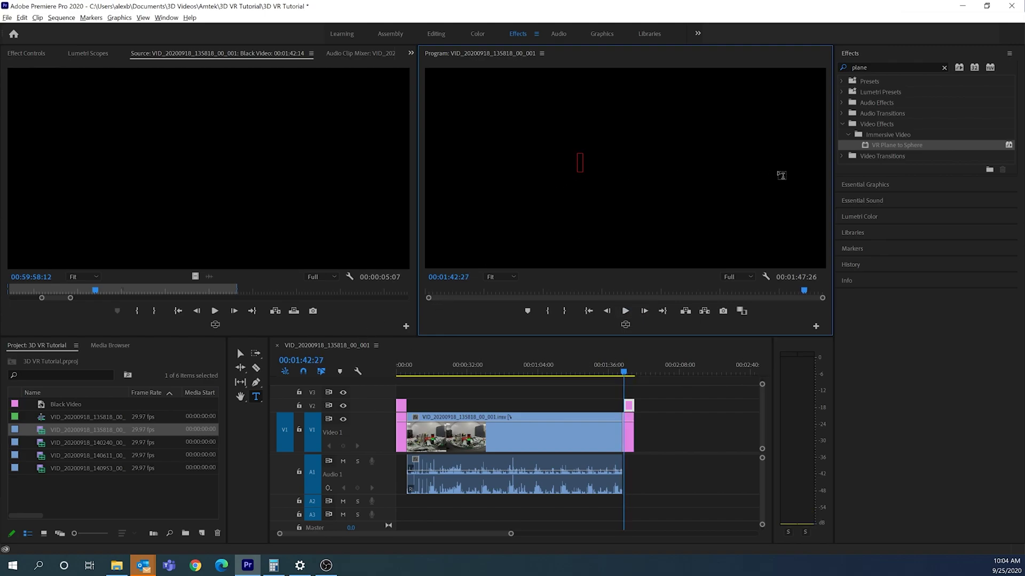
type("Scene 2 -")
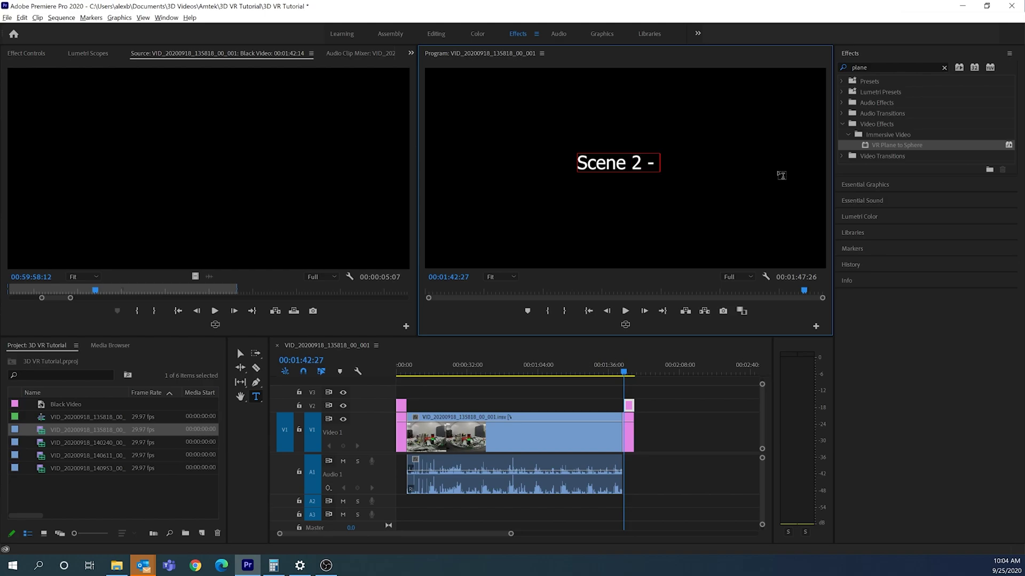
type(" Middle")
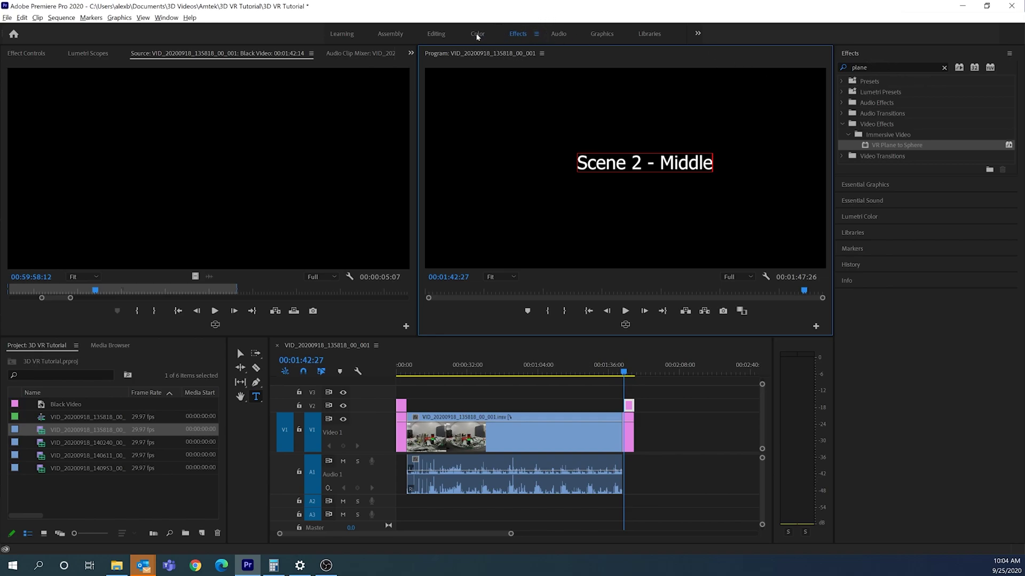
Centre the "Scene 2 - Middle" title vertically and horizontally in the frame and apply the VR Plane to Sphere effect to it
left_click(601, 34)
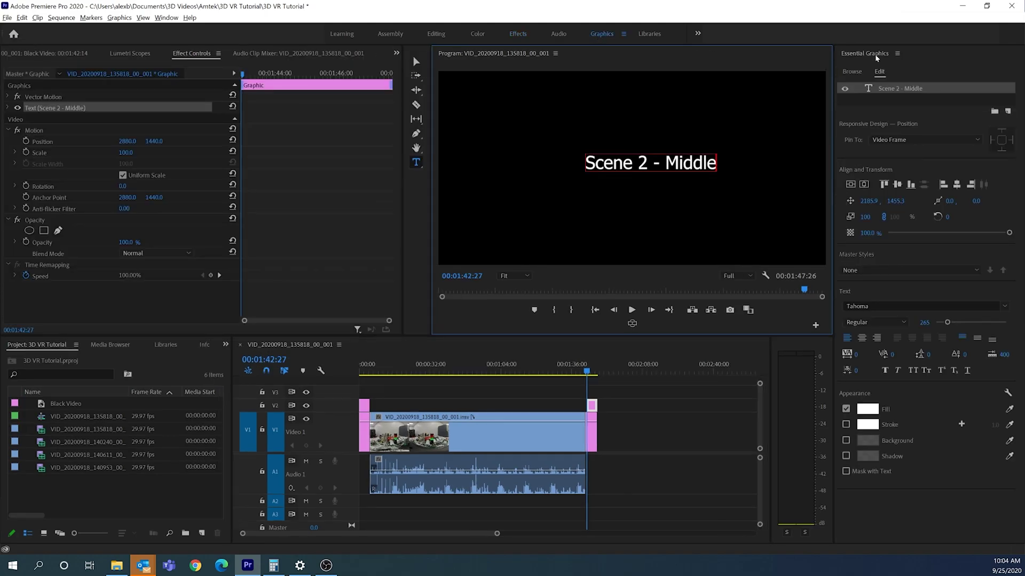
left_click(850, 184)
left_click(864, 184)
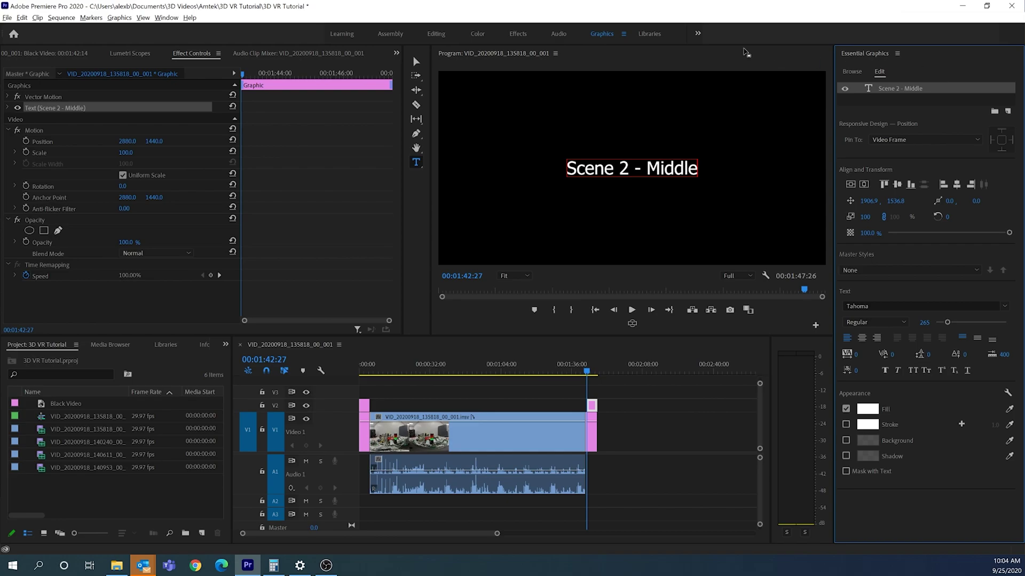
left_click(517, 34)
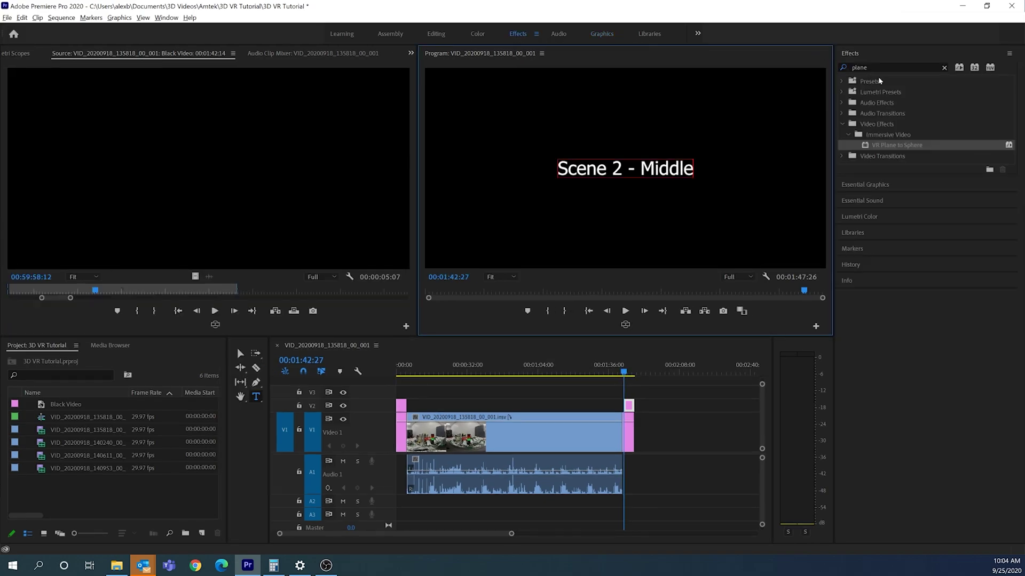
left_click_drag(898, 146, 632, 408)
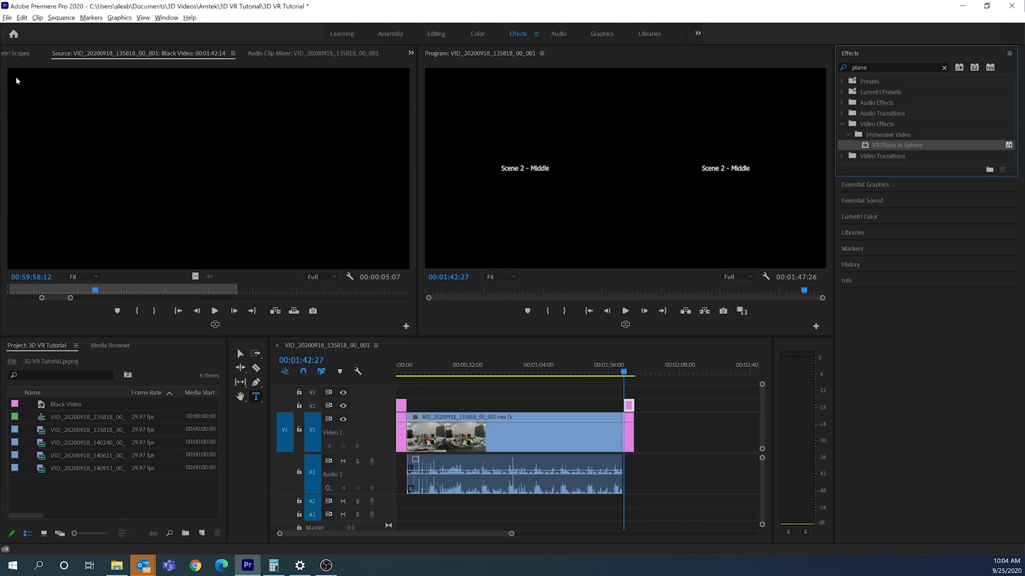
Set the Scene 2 title's VR Plane to Sphere scale to 100 degrees and its stereo disparity to 10
left_click(18, 53)
left_click(79, 54)
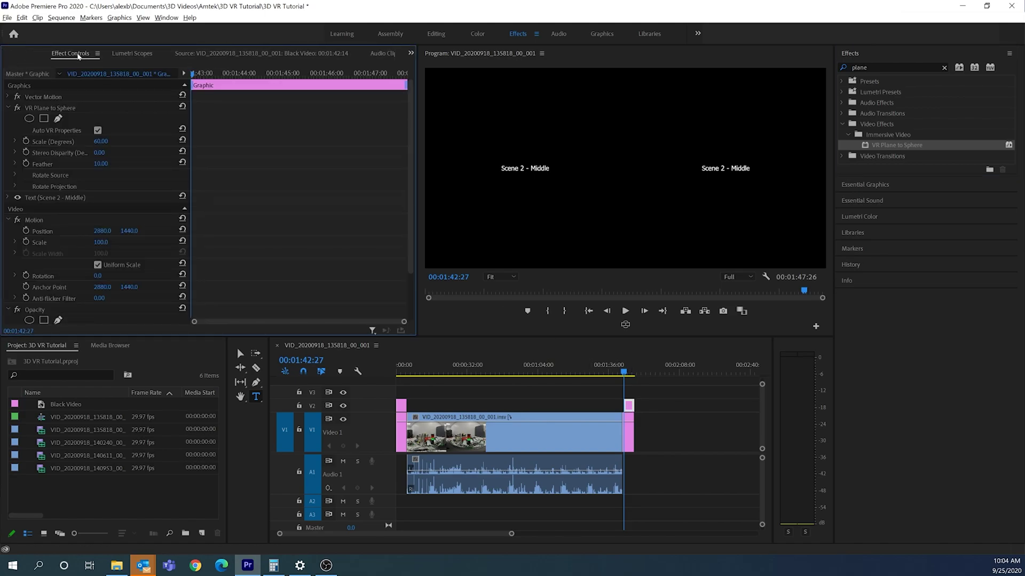
left_click_drag(98, 143, 107, 141)
left_click(102, 141)
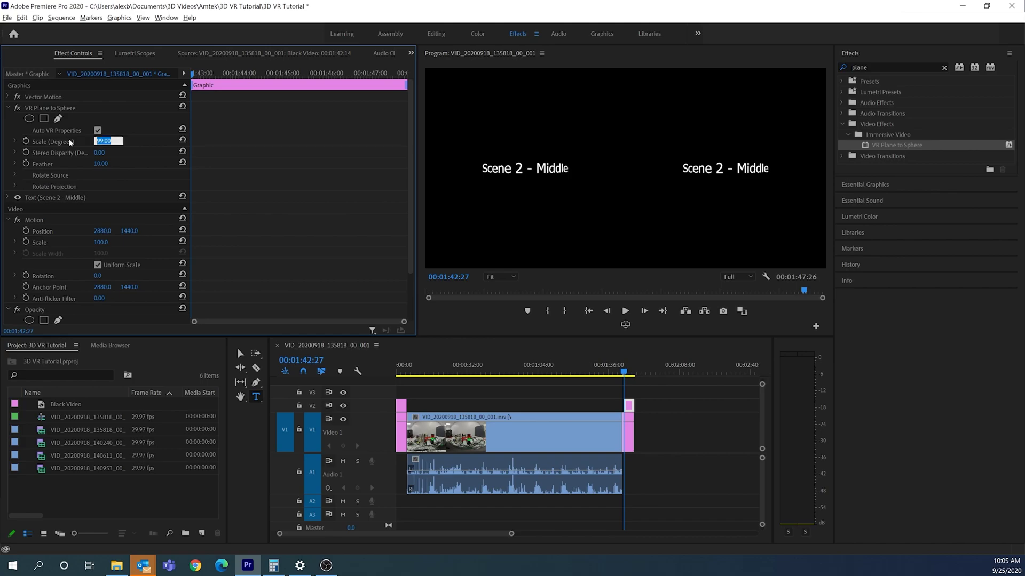
type("100")
key("Return")
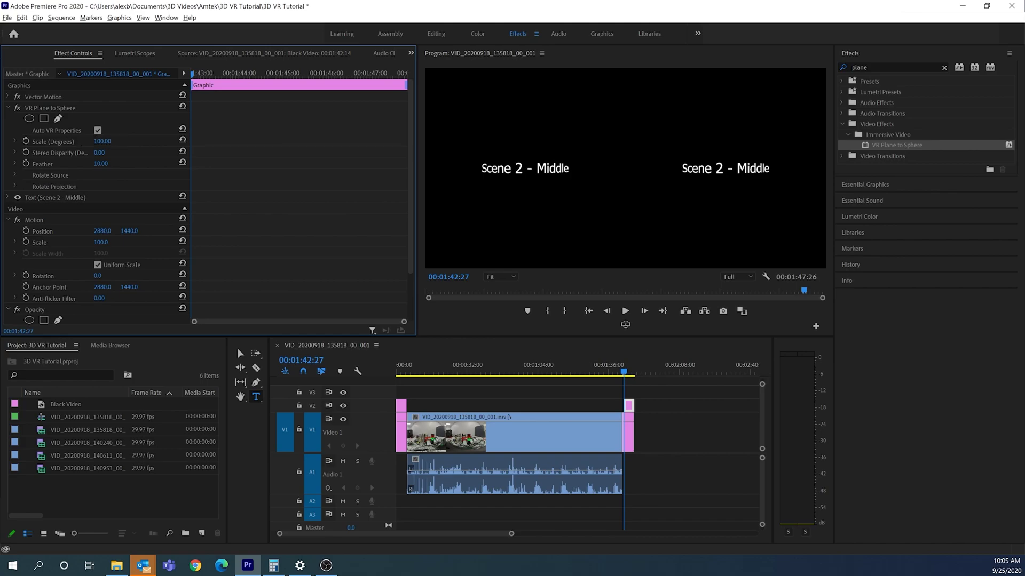
left_click(101, 152)
type("10")
key("Return")
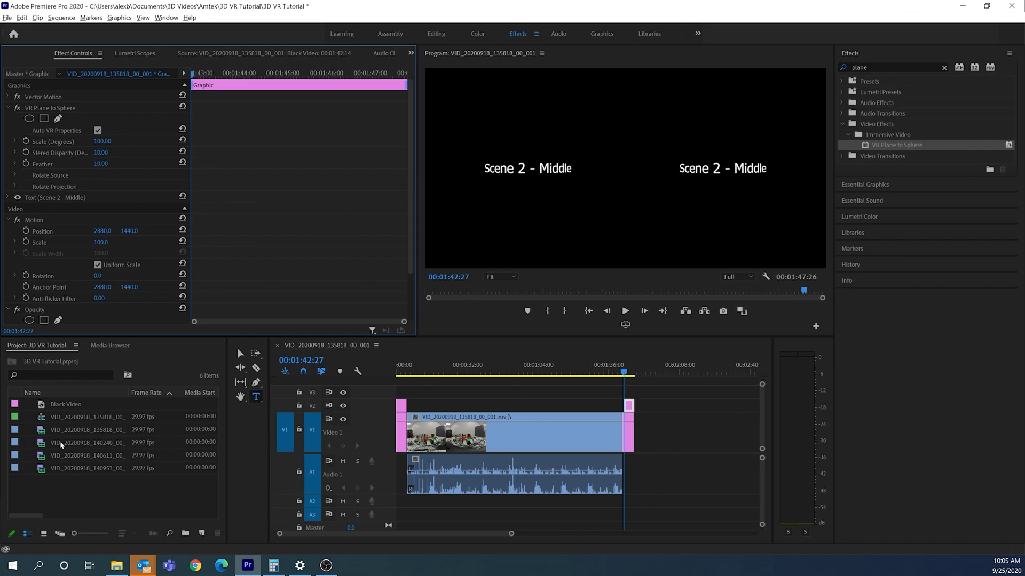
Preview the VID_20200918_140240_00_003 clip and append it after the Scene 2 black video, followed by the VID_20200918_140611_00_004 clip
double_click(43, 446)
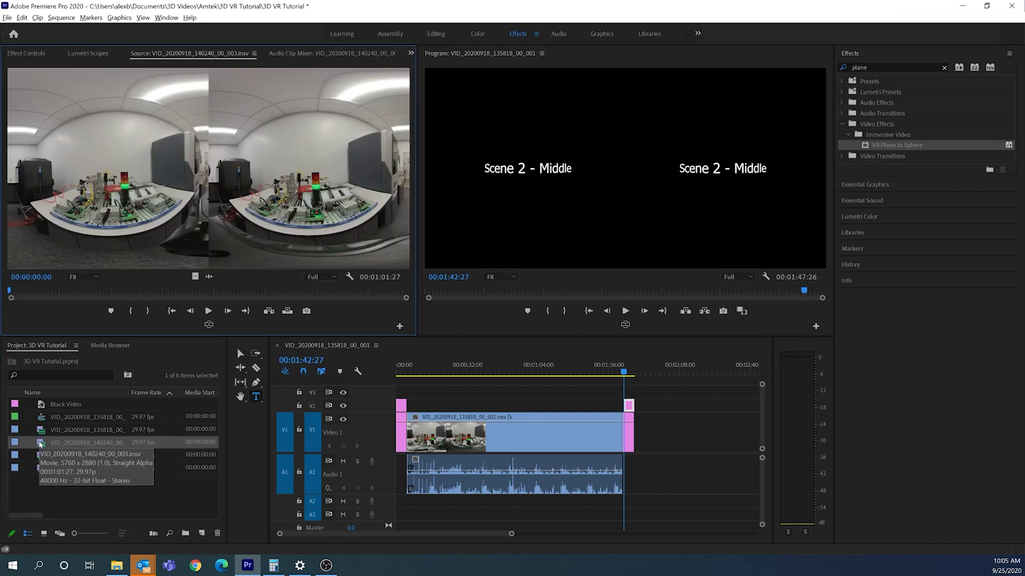
left_click(209, 312)
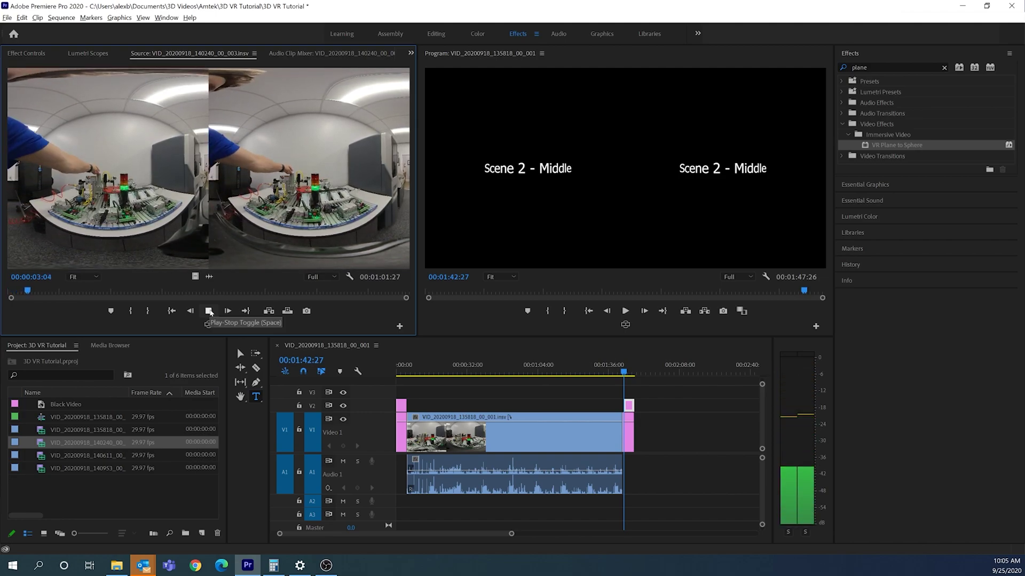
left_click(209, 311)
left_click_drag(40, 446, 637, 435)
left_click_drag(504, 533, 568, 533)
left_click(694, 291)
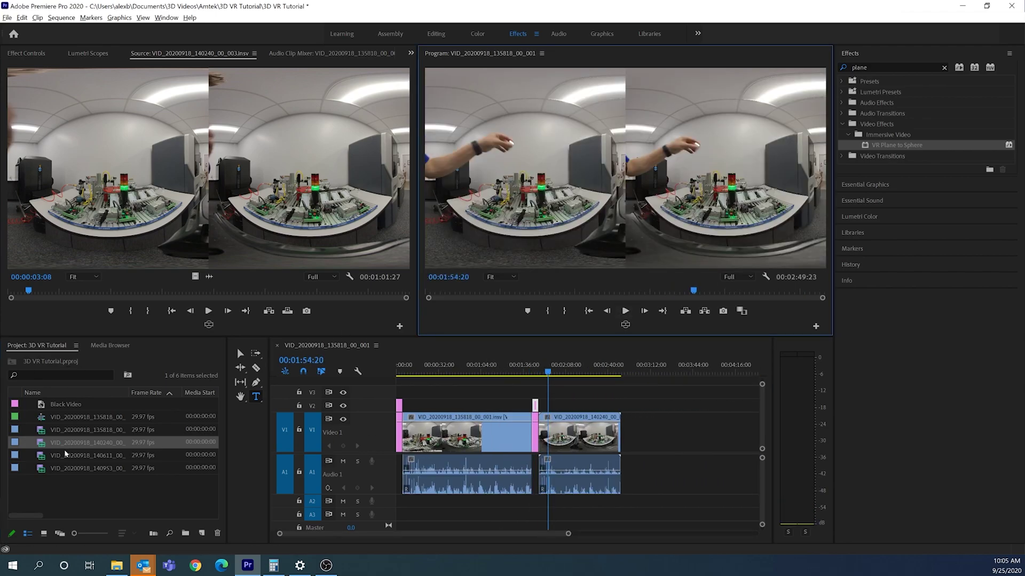
left_click(47, 457)
left_click_drag(40, 462, 621, 440)
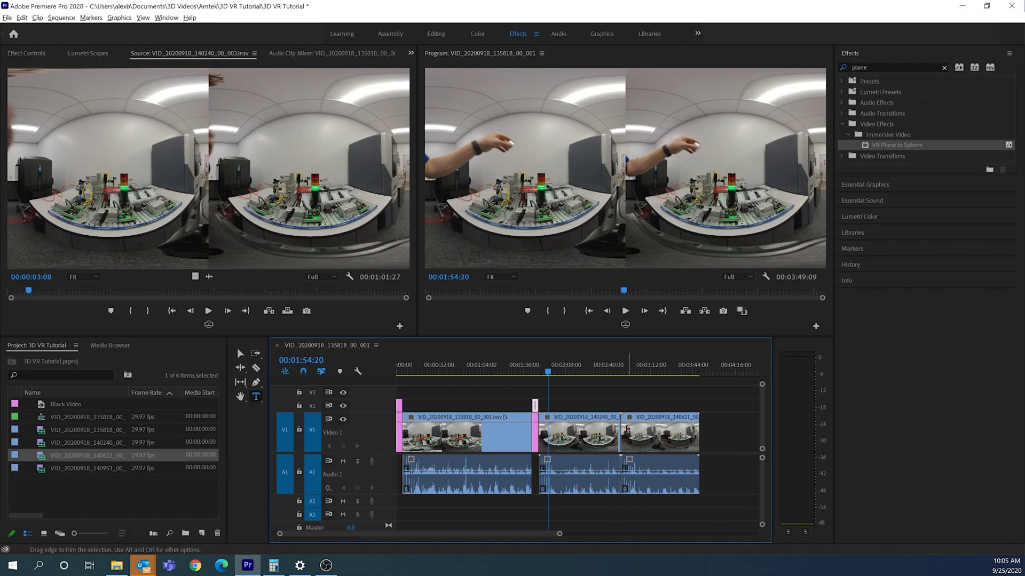
Add the text title "Scene 3 - Furthest" at 00:02:50:15, over the start of the VID_20200918_140611_00_004 clip
left_click_drag(550, 373, 621, 375)
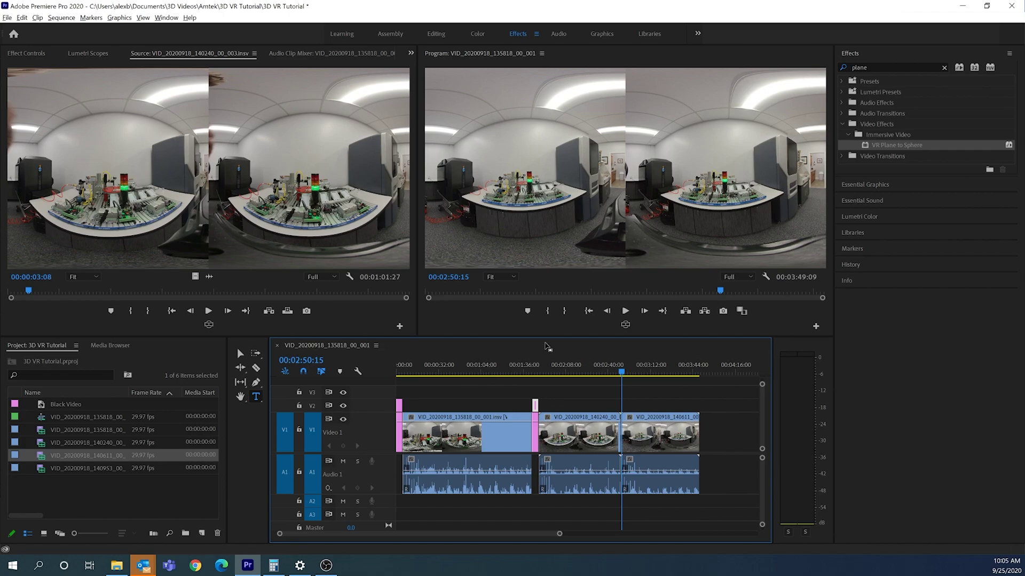
left_click(595, 145)
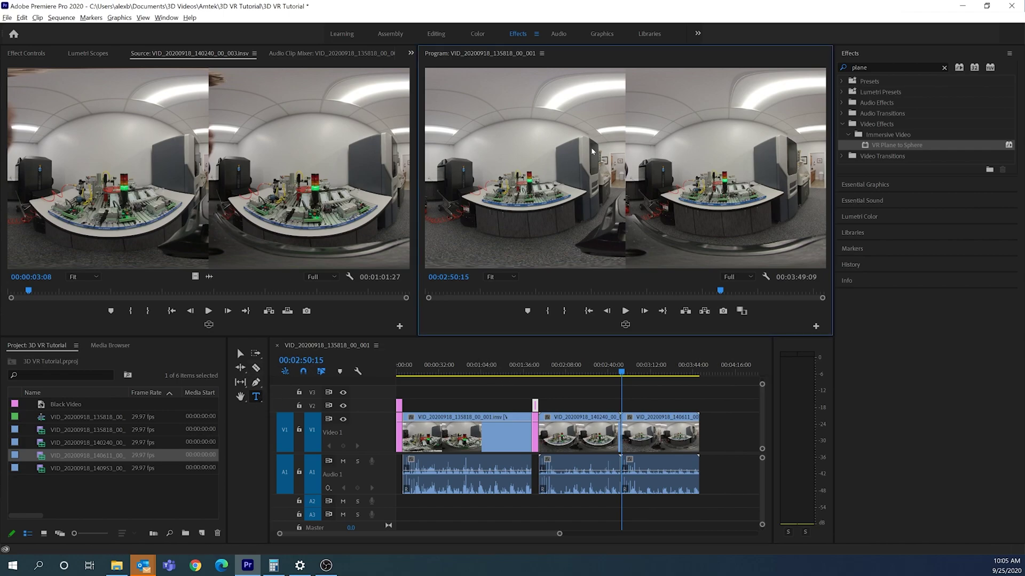
type("Scen")
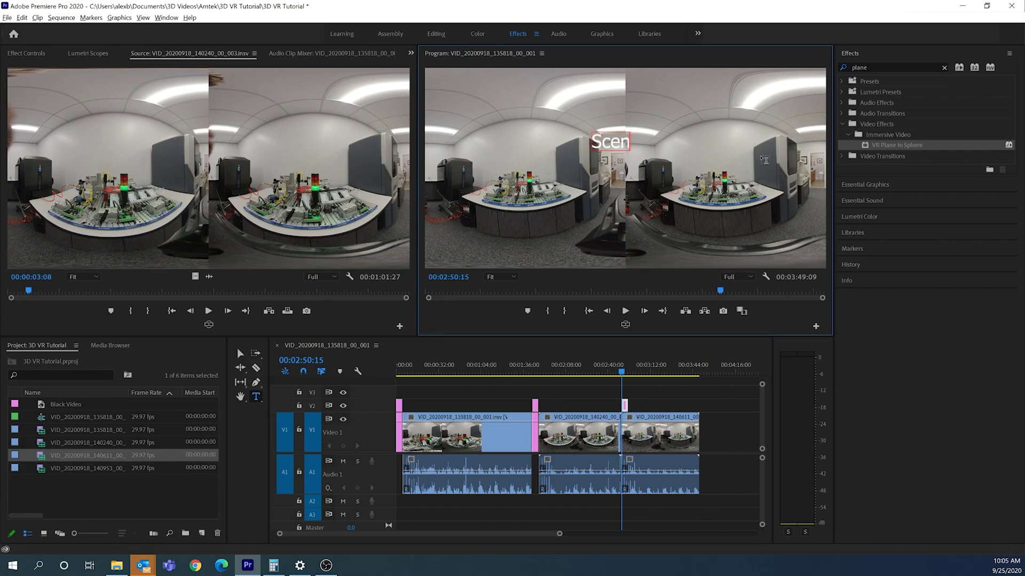
type("e -3 - Furthest")
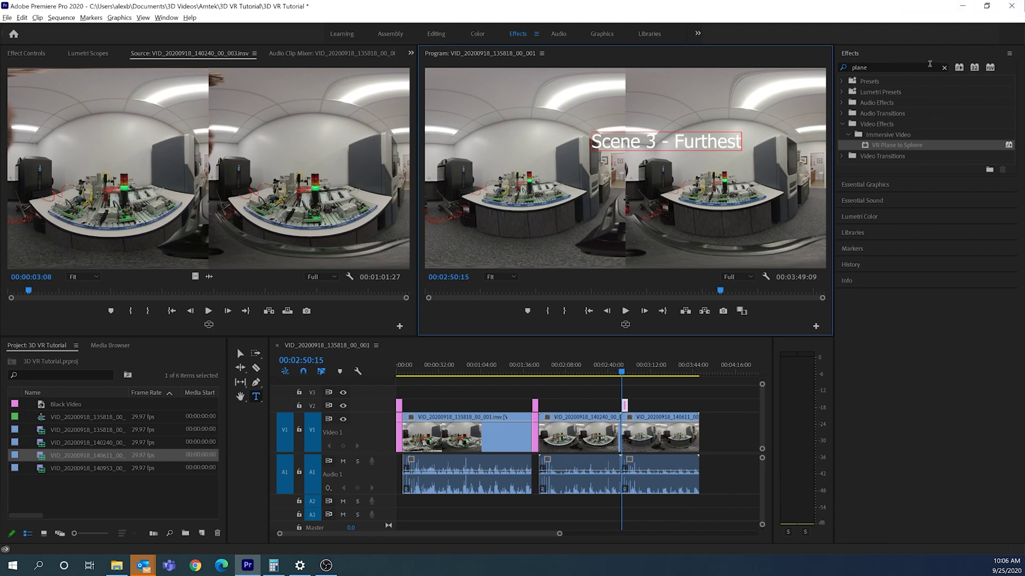
Centre the "Scene 3 - Furthest" title vertically and horizontally in the frame and apply the VR Plane to Sphere effect to it
left_click(602, 33)
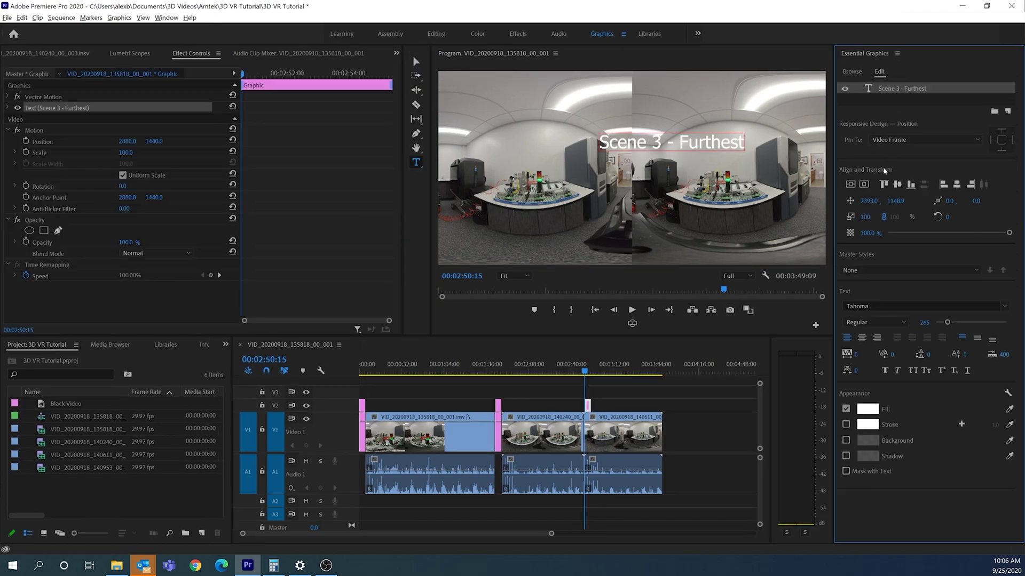
left_click(850, 184)
left_click(864, 184)
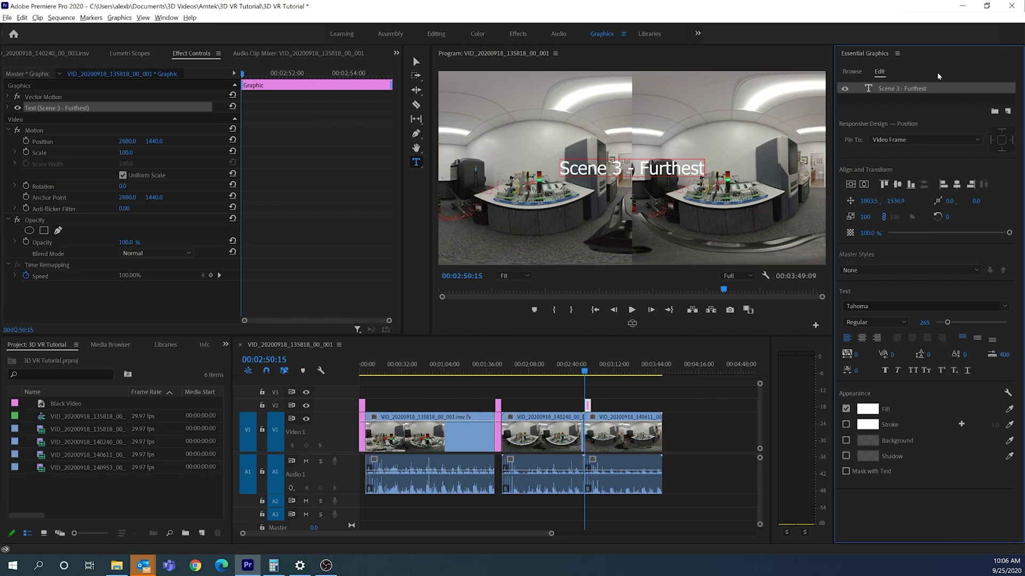
left_click(510, 35)
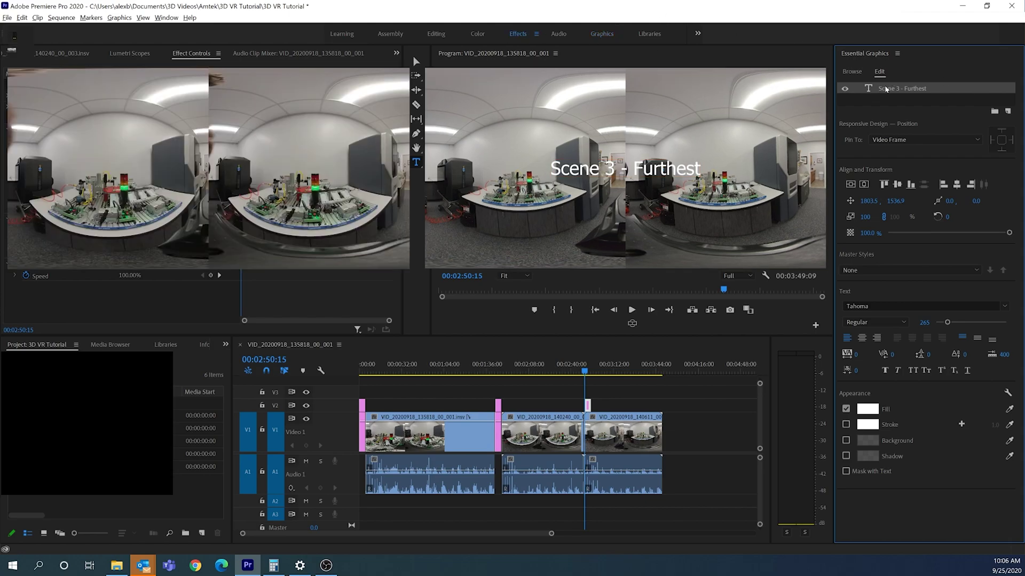
left_click_drag(895, 147, 625, 406)
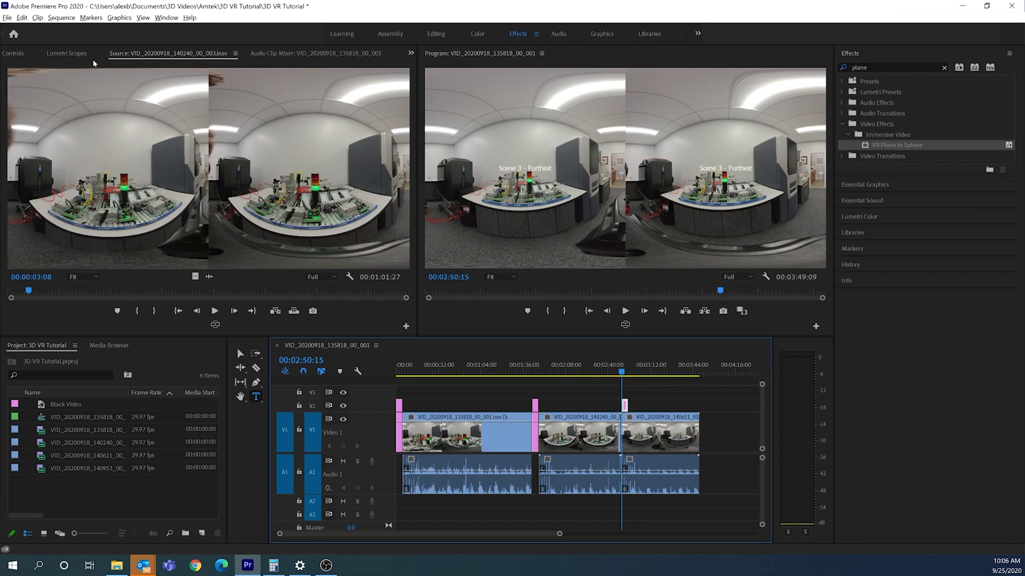
Set the Scene 3 title's VR Plane to Sphere scale to 100 degrees and its stereo disparity to 10
left_click(12, 53)
left_click(101, 141)
type("100")
key("Return")
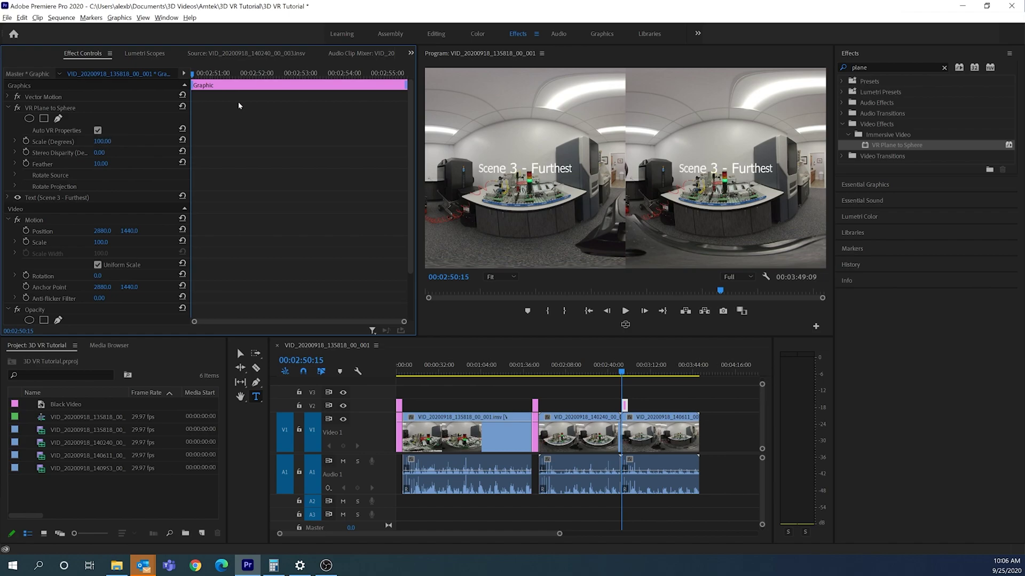
left_click(99, 153)
type("10")
key("Return")
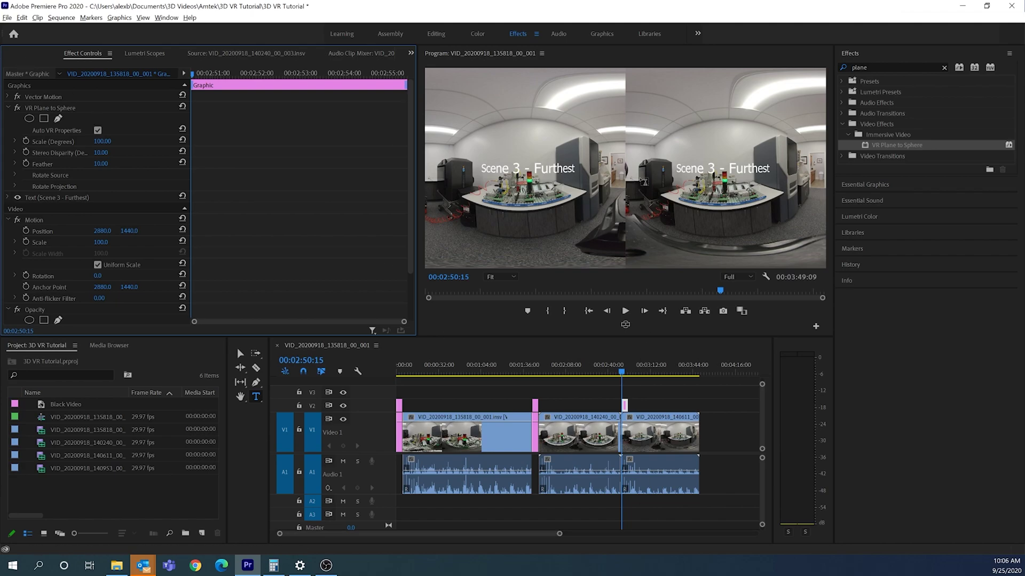
Move the "Scene 3 - Furthest" title down in the frame to the front of the table and save the project
left_click(238, 352)
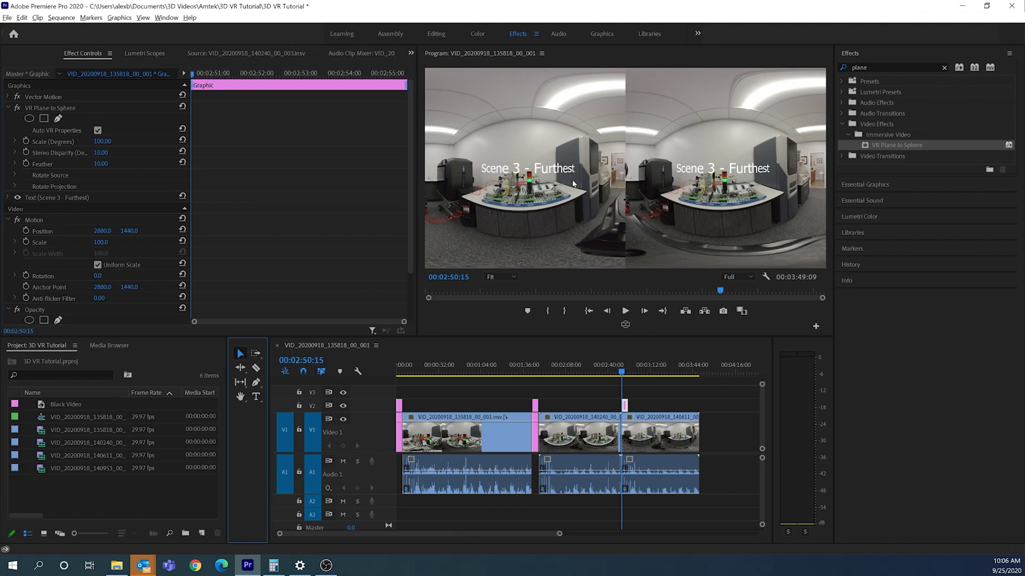
left_click(561, 171)
left_click(575, 173)
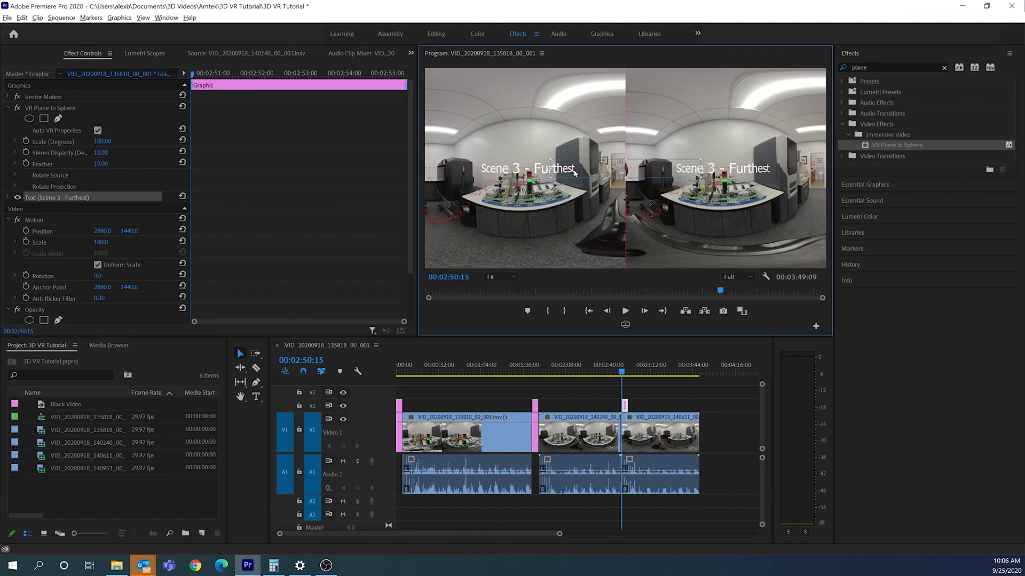
left_click_drag(568, 171, 577, 249)
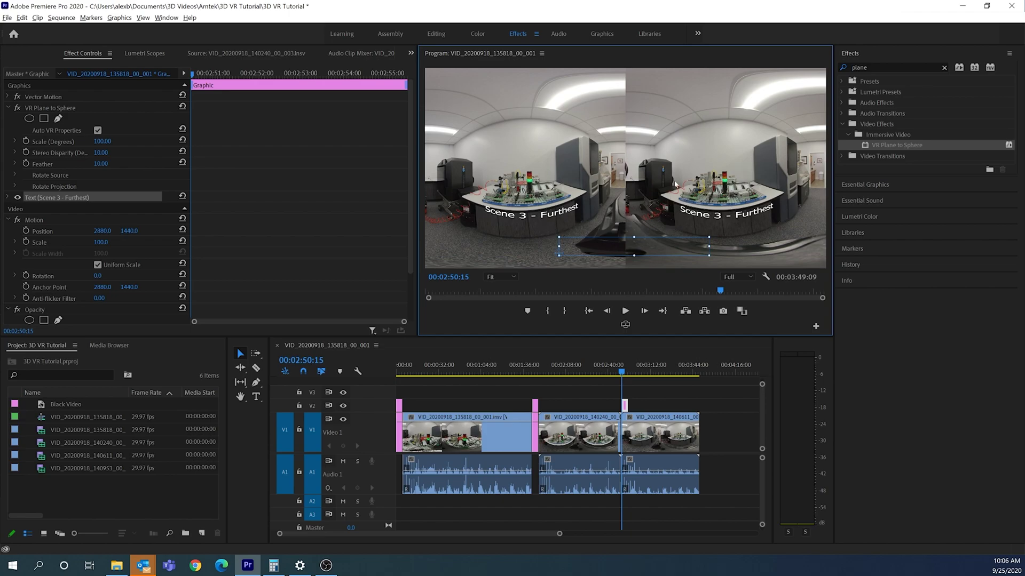
key("ctrl+s")
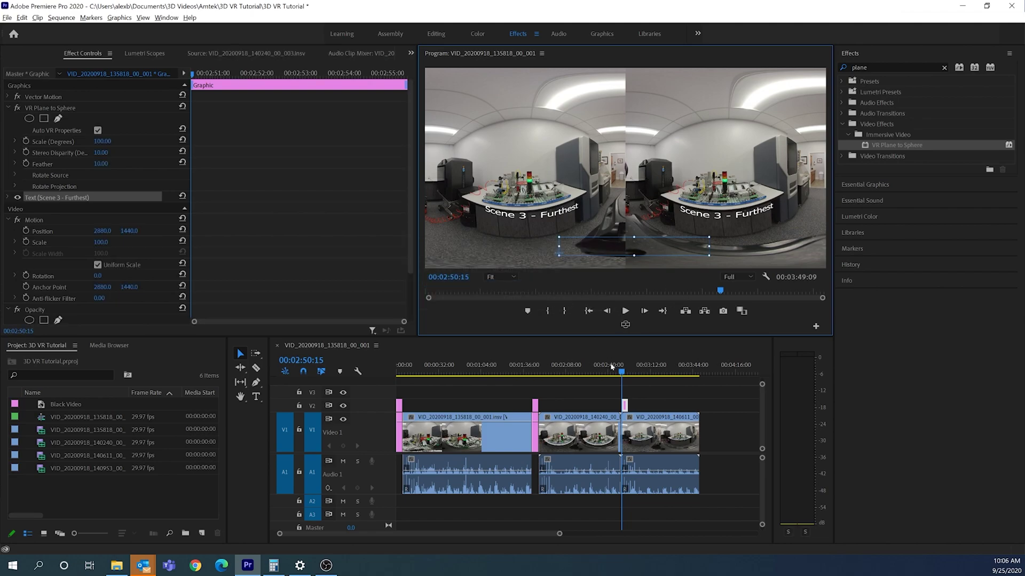
Append the VID_20200918_140953_00_005 clip to the end of the sequence, directly after the Scene 3 footage
left_click_drag(621, 373, 699, 383)
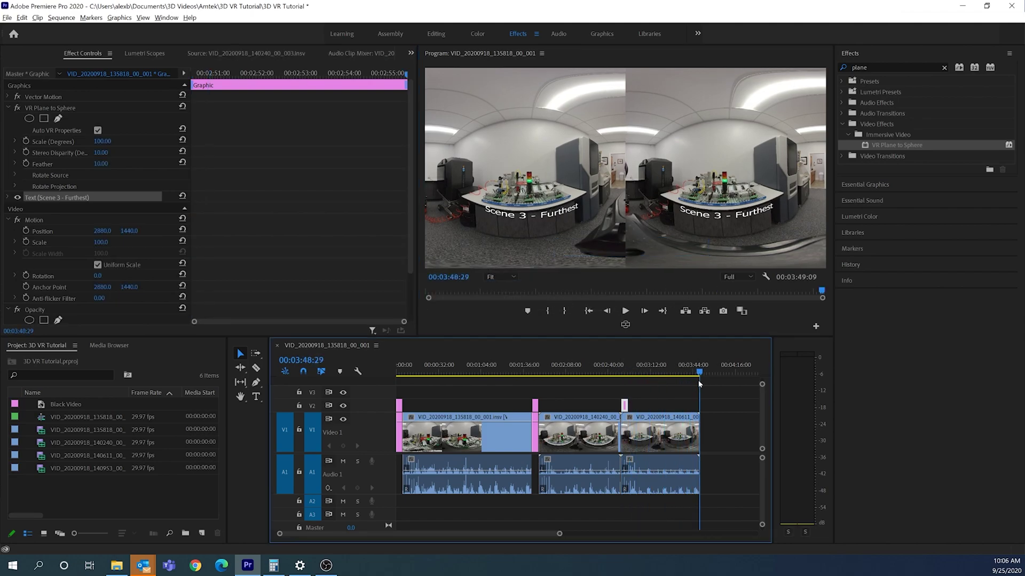
left_click(35, 473)
left_click_drag(36, 472, 705, 434)
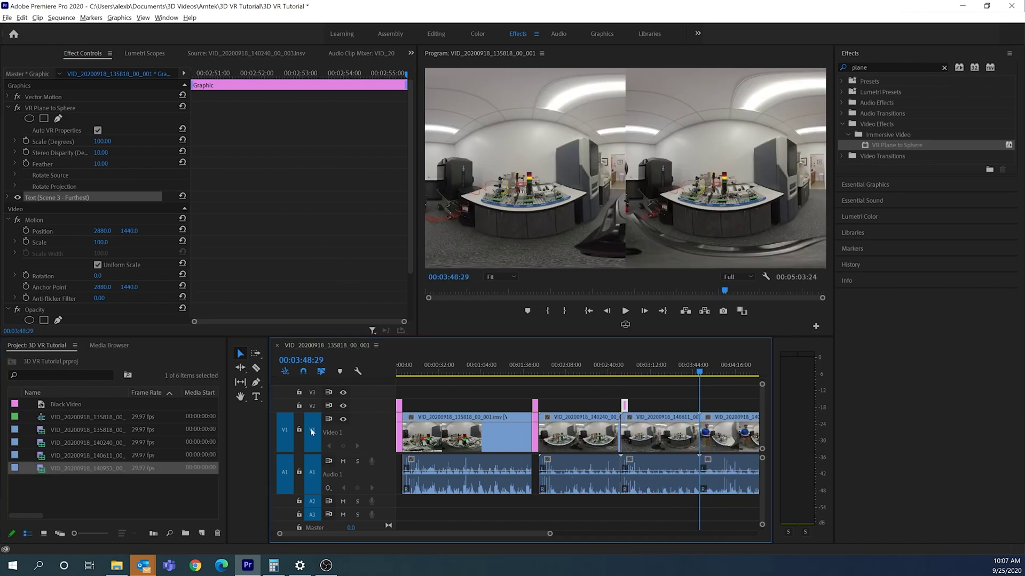
Add the text title "Scene 4 - Teacher/Student" at 00:03:50:06, near the start of the final clip
left_click(256, 397)
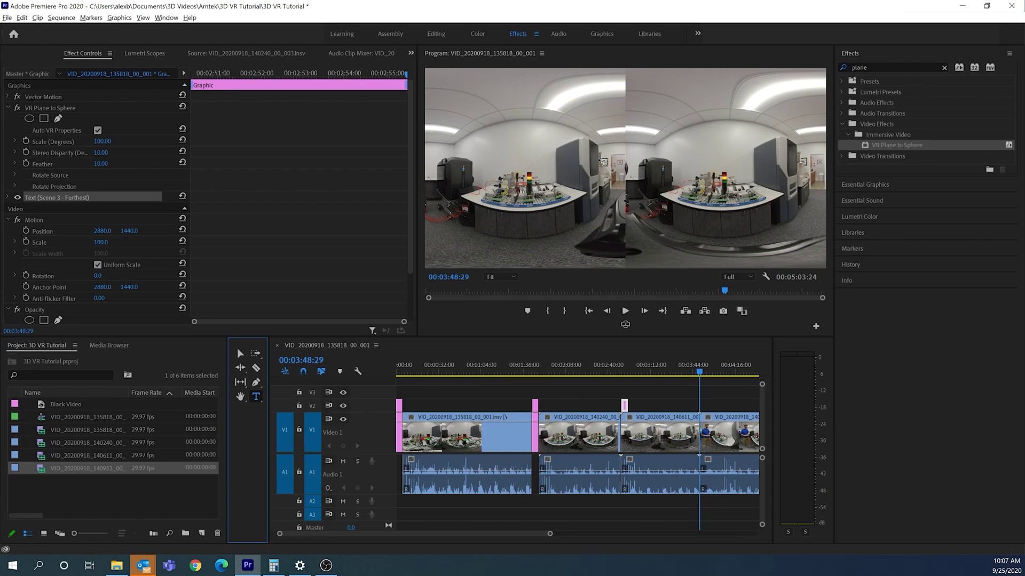
left_click(626, 312)
left_click(627, 312)
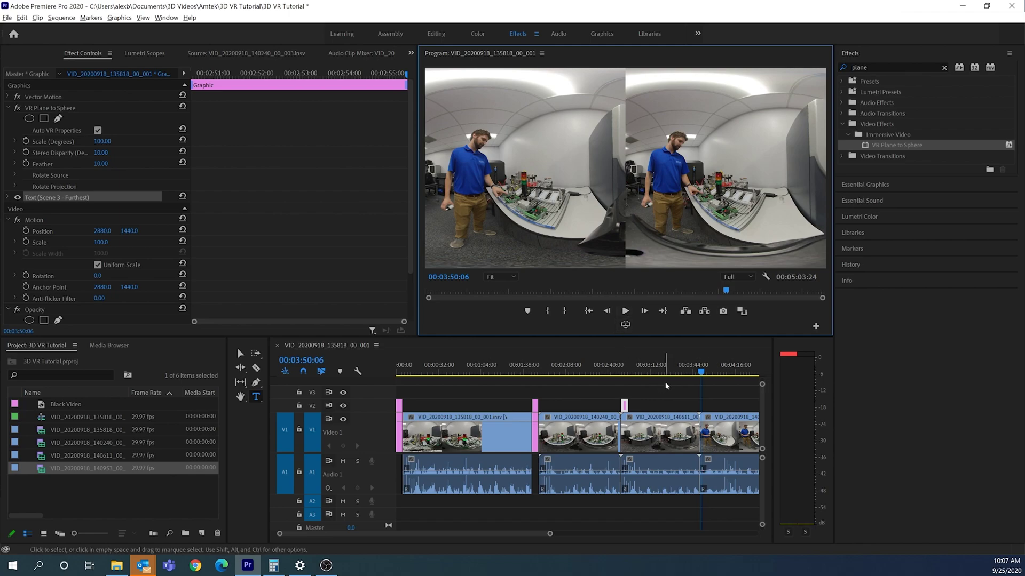
left_click(595, 169)
type("Scene 4 -")
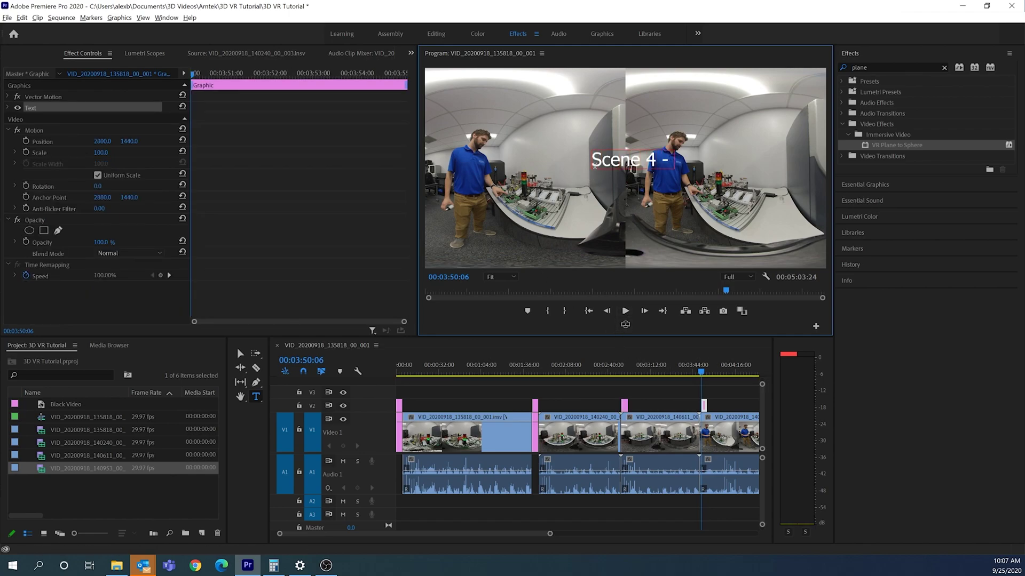
type(" Teacher/Student")
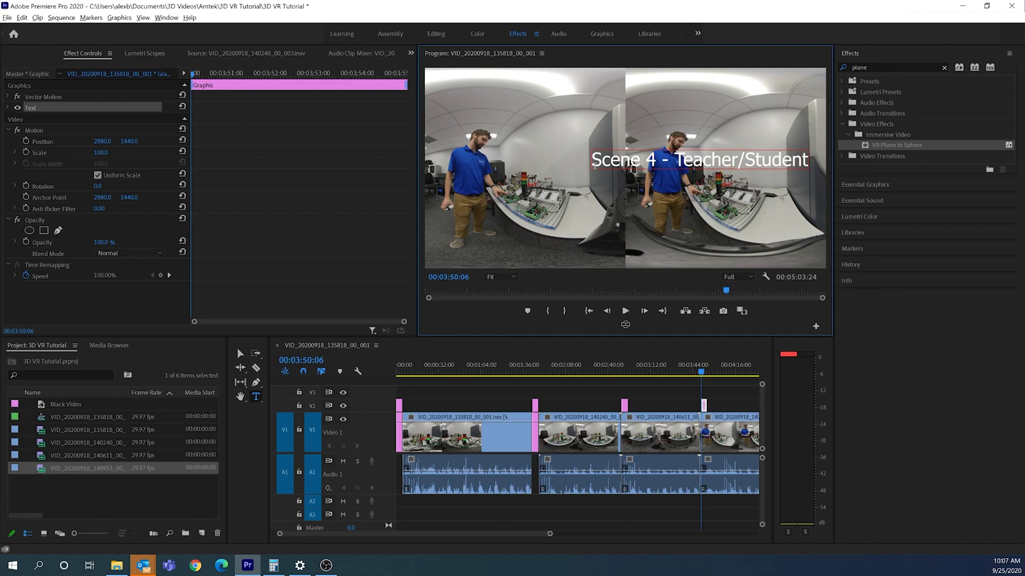
Centre the "Scene 4 - Teacher/Student" title vertically and horizontally in the frame and apply the VR Plane to Sphere effect to it
left_click(602, 33)
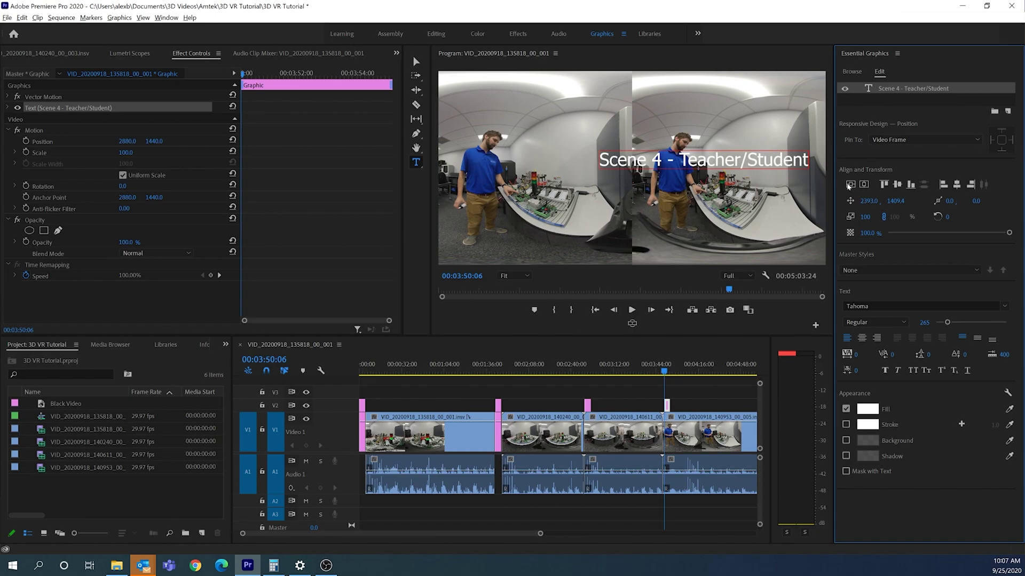
left_click(850, 184)
left_click(864, 184)
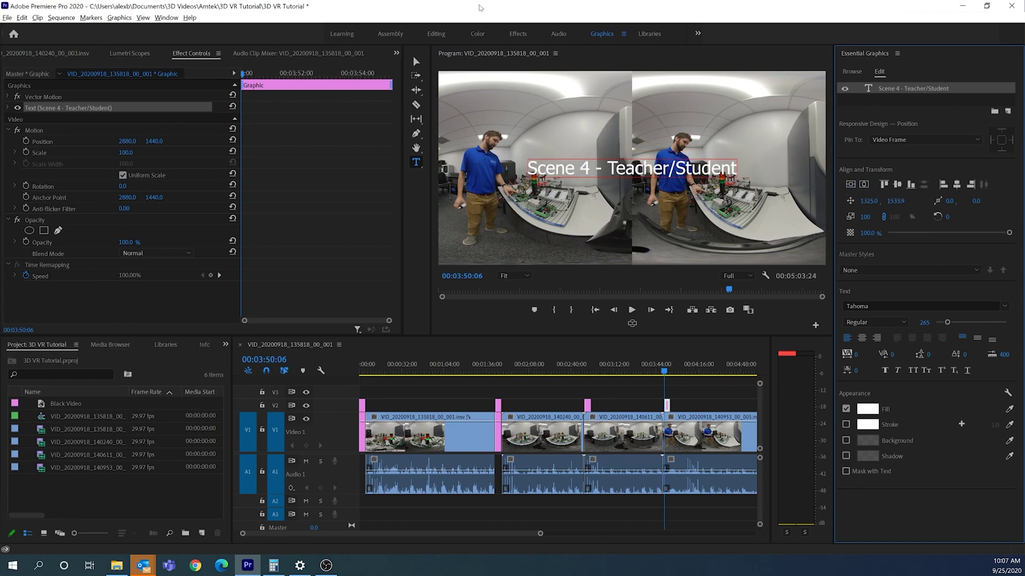
left_click(517, 34)
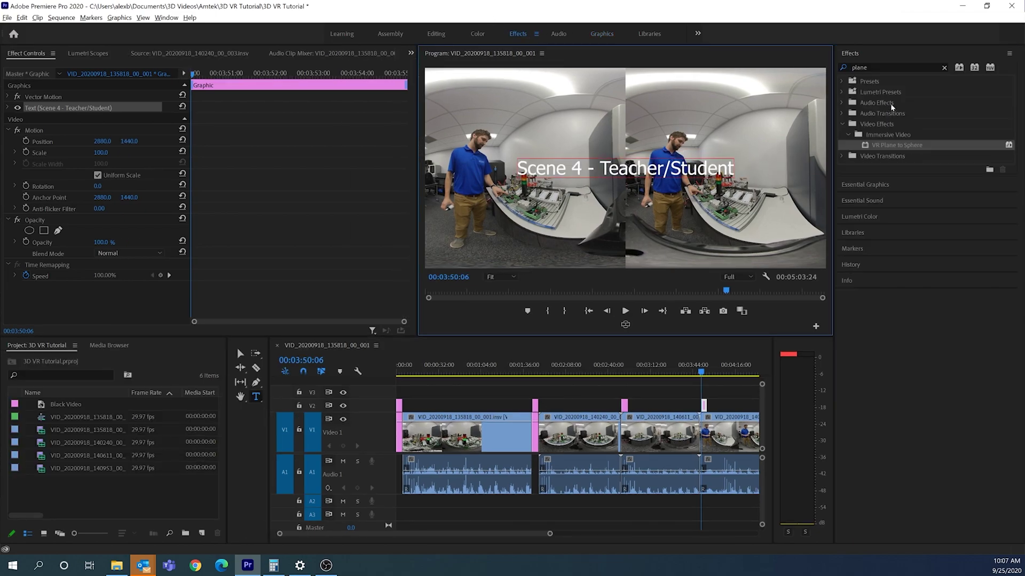
left_click_drag(895, 149, 704, 406)
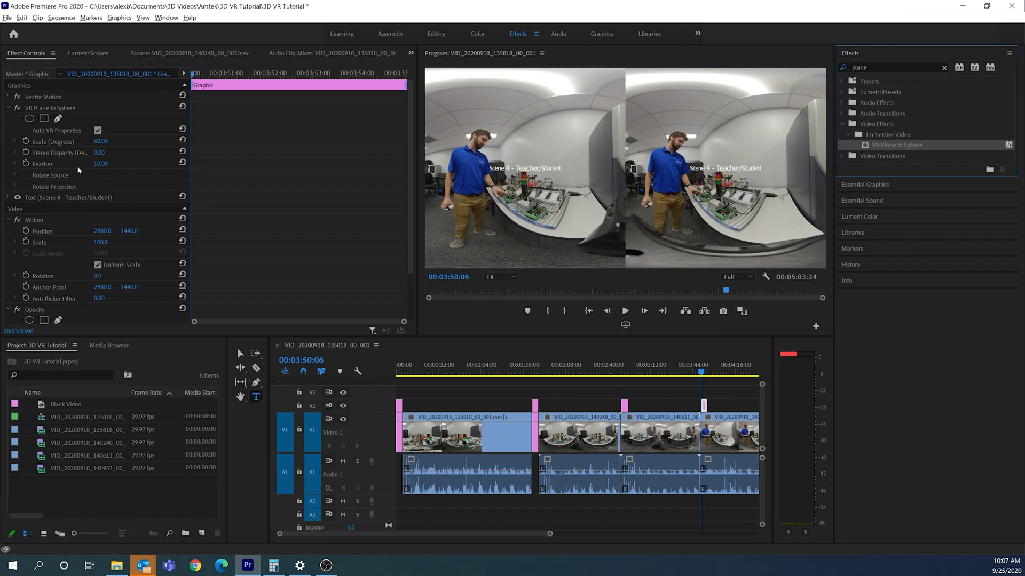
Set the Scene 4 title's VR Plane to Sphere scale to 100 degrees and its stereo disparity to 10
left_click(107, 141)
type("100")
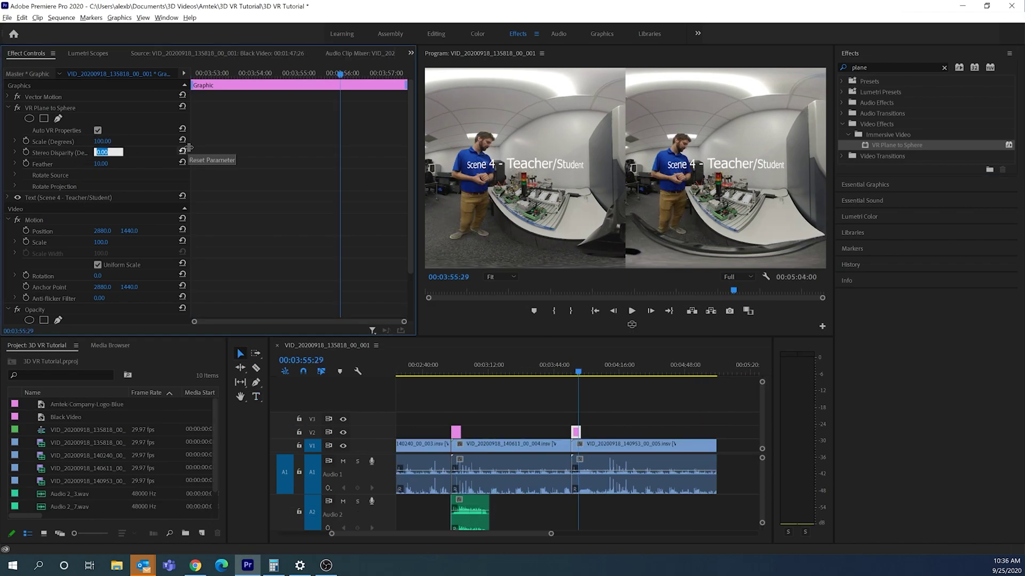
type("10")
key("Return")
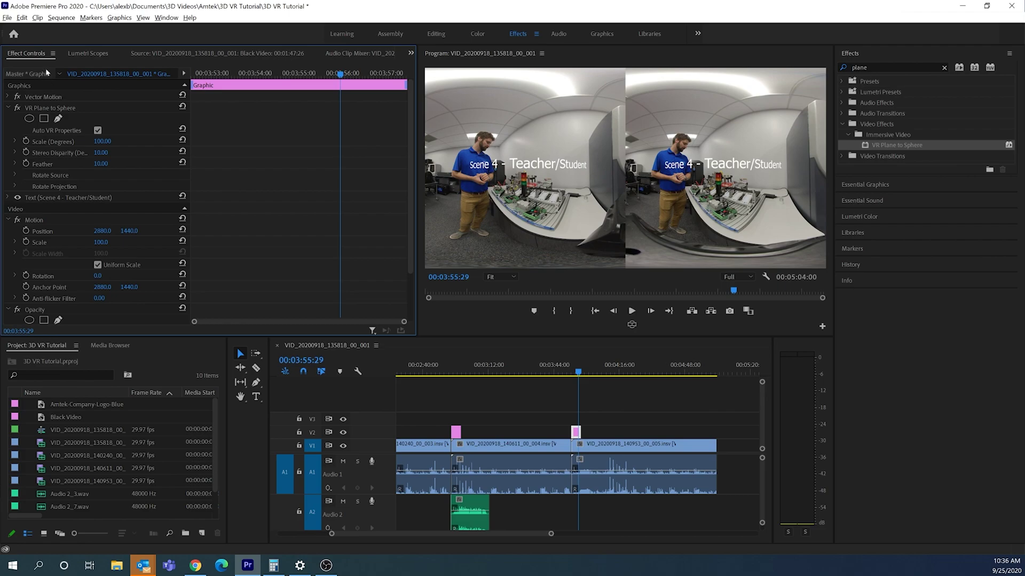
Open the media export settings and enable Video Is VR with the Stereoscopic - Side by Side layout and 180-degree horizontal and vertical fields of view
left_click(9, 19)
mouse_move(88, 323)
left_click(179, 323)
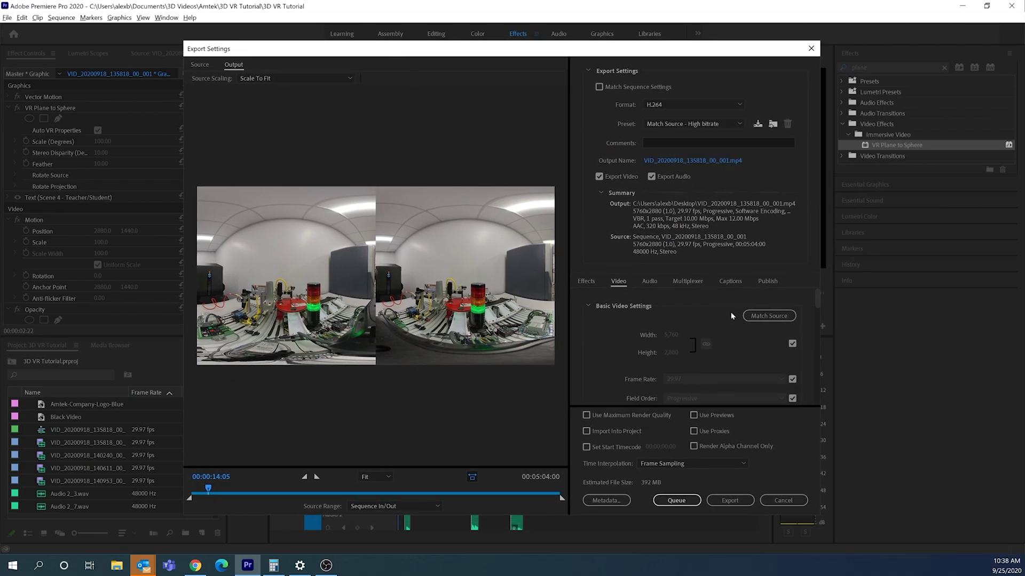
scroll(694, 346, "down", 5)
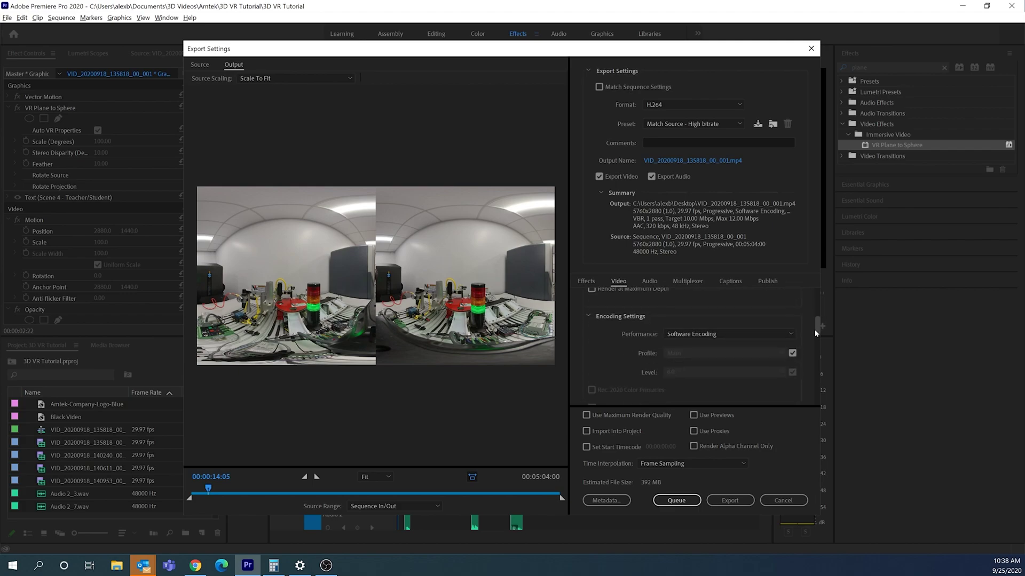
scroll(702, 339, "down", 5)
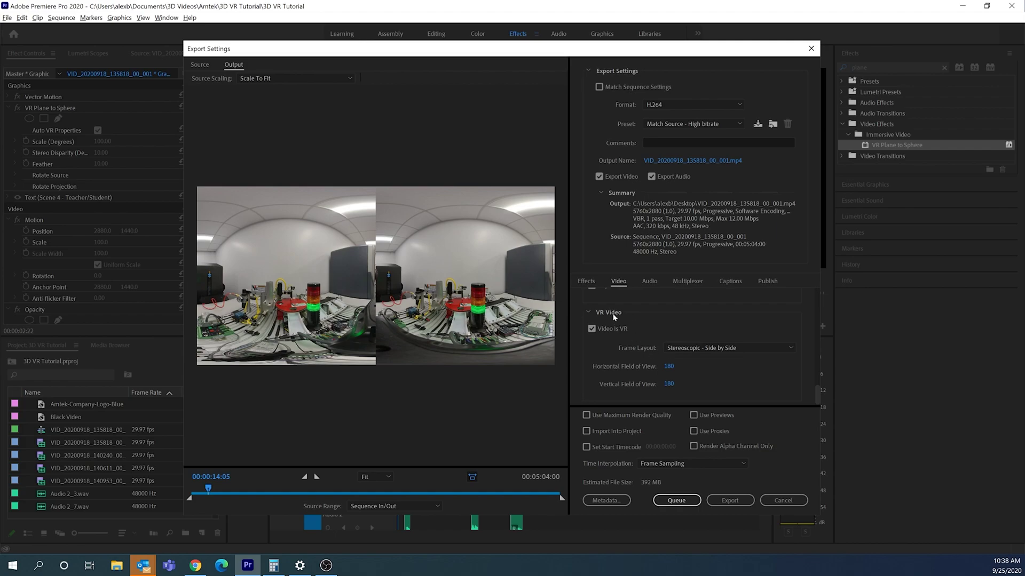
left_click(591, 329)
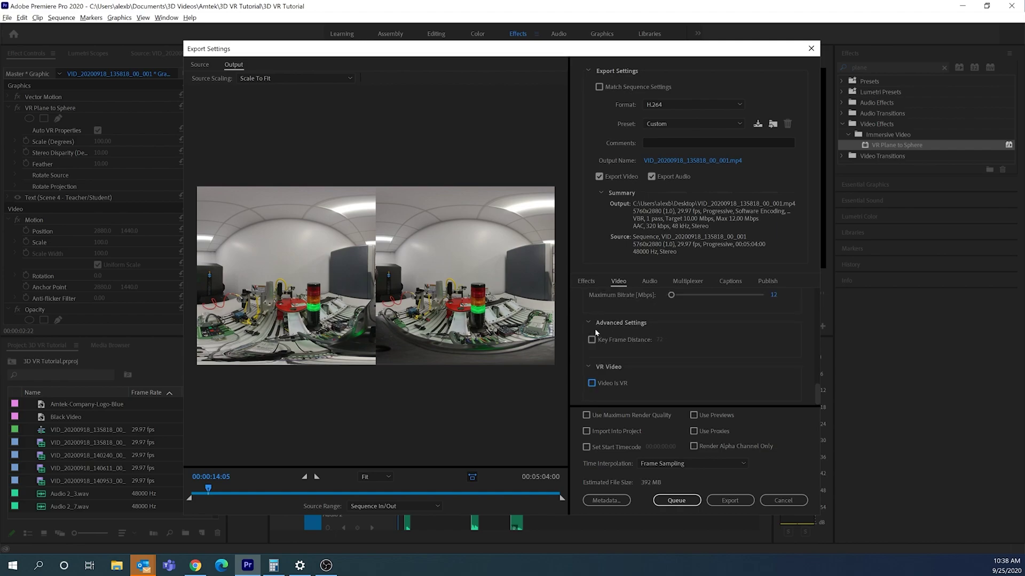
left_click(591, 384)
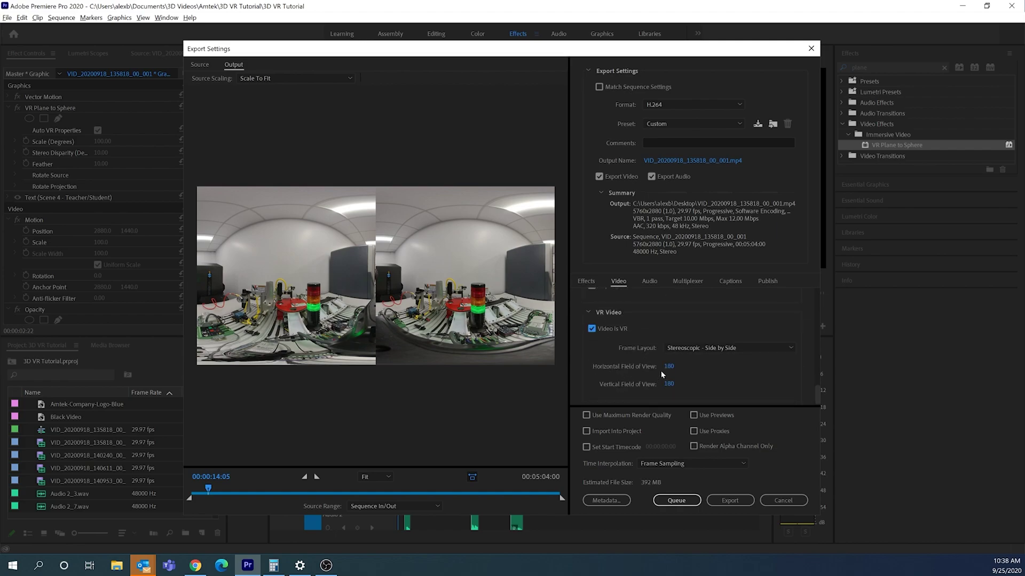
Select the Stereoscopic - Side by Side frame layout and set the export's target bitrate to 125 Mbps and maximum bitrate to 200 Mbps
left_click(702, 349)
left_click(698, 382)
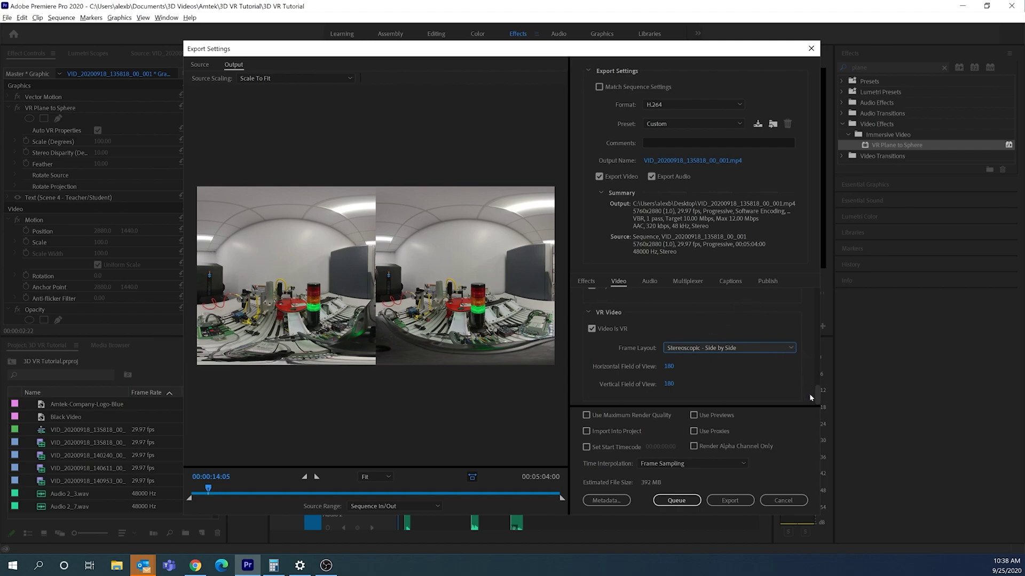
left_click_drag(816, 393, 816, 373)
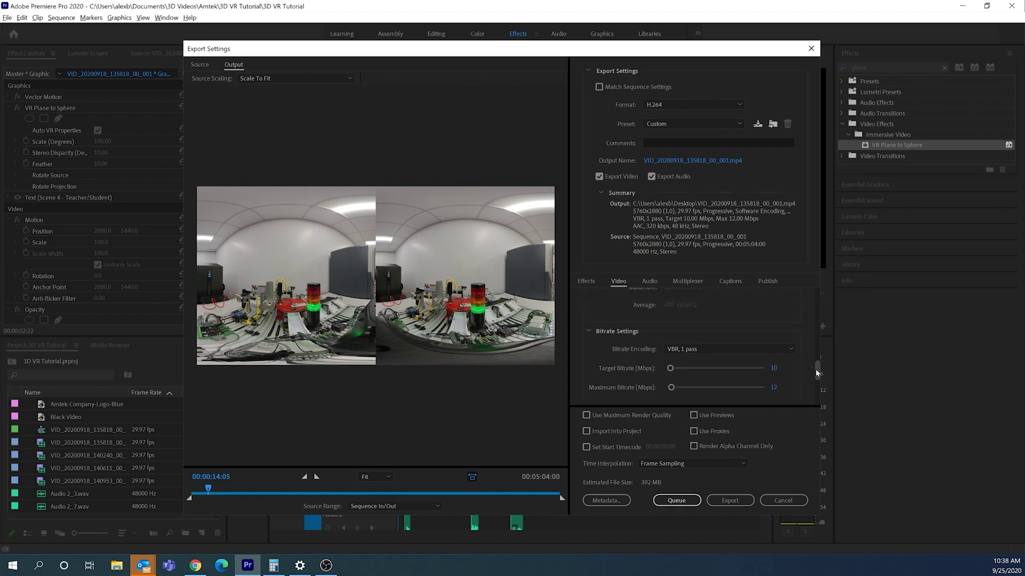
left_click(772, 368)
left_click(773, 387)
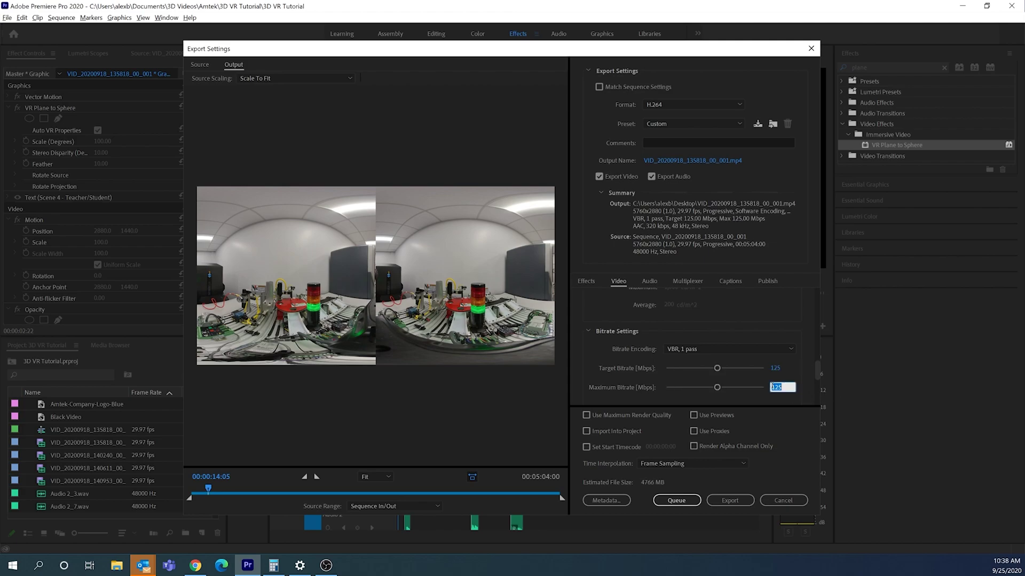
type("200")
key("Return")
Try a higher target bitrate of 150 Mbps for the export and set it back to 125 Mbps
left_click_drag(719, 372, 746, 372)
left_click(778, 369)
type("150")
key("Return")
left_click(774, 368)
type("125")
key("Return")
Name the output file "3D VR Tutorial" on the Desktop as an MP4 video and export the sequence
left_click(667, 161)
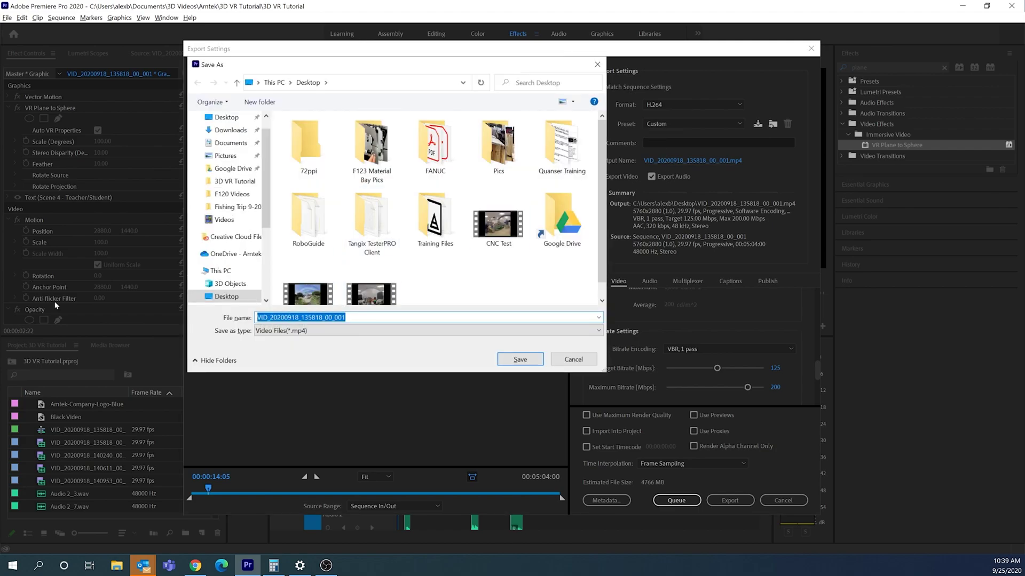
type("3D VR")
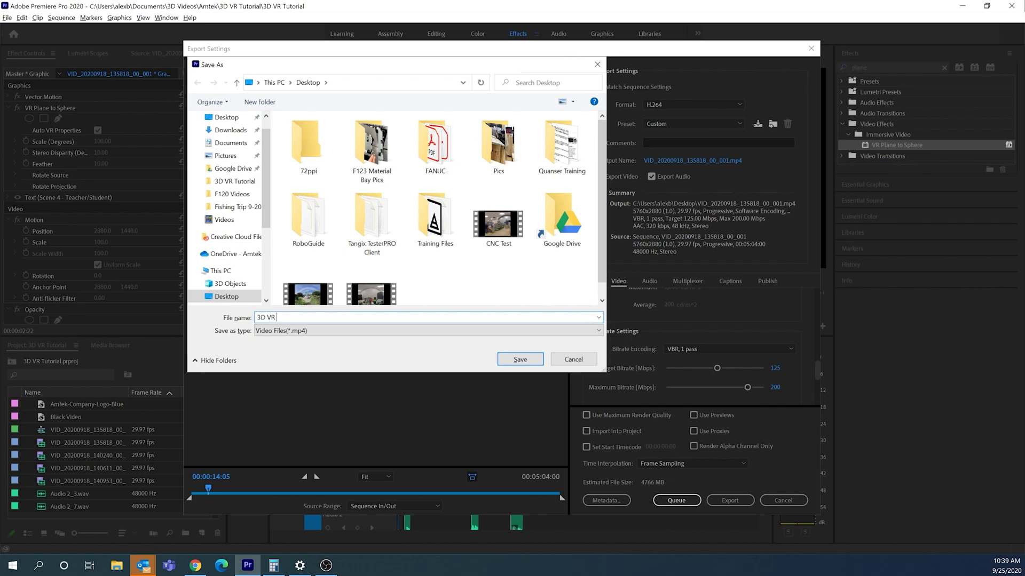
type(" Tutorial")
left_click(520, 359)
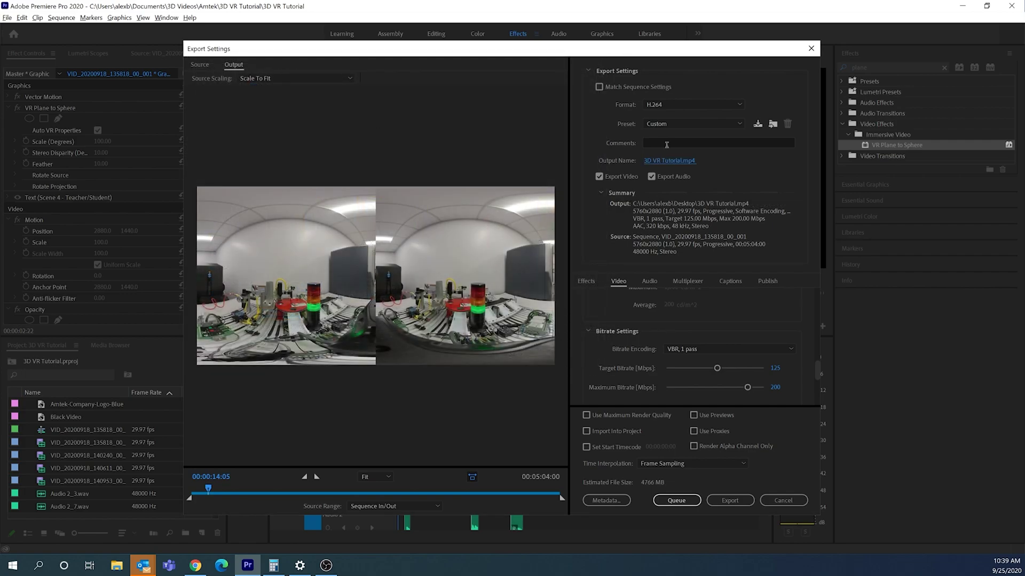
left_click(726, 501)
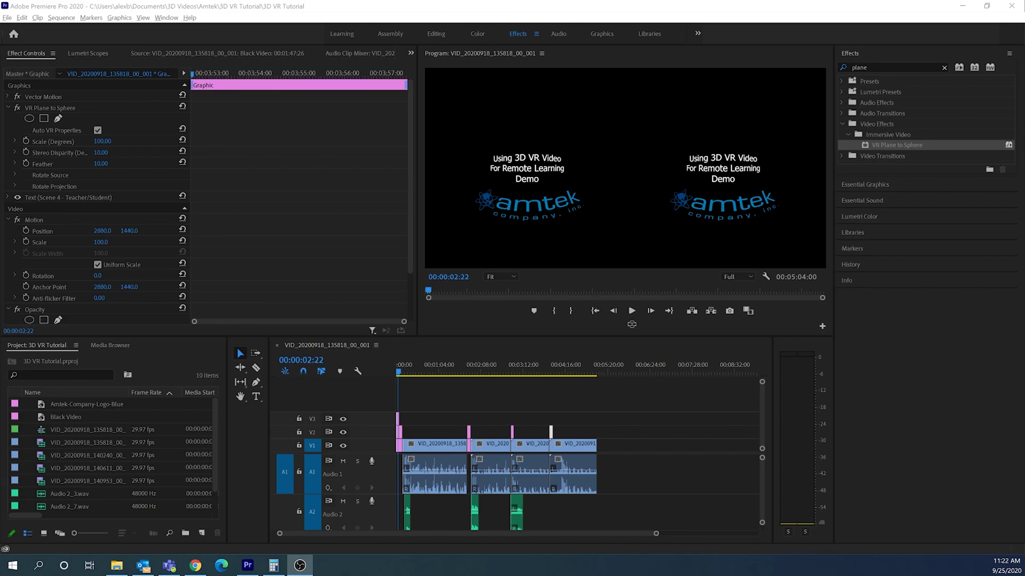
Switch to File Explorer and open the exported "3D VR Tutorial" video from the Desktop for playback
left_click(117, 565)
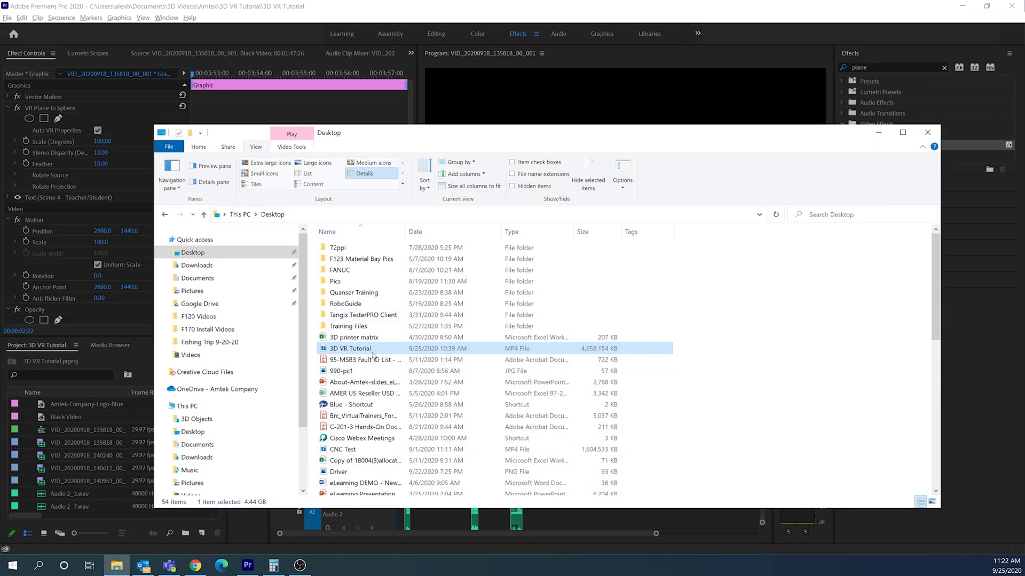
double_click(371, 351)
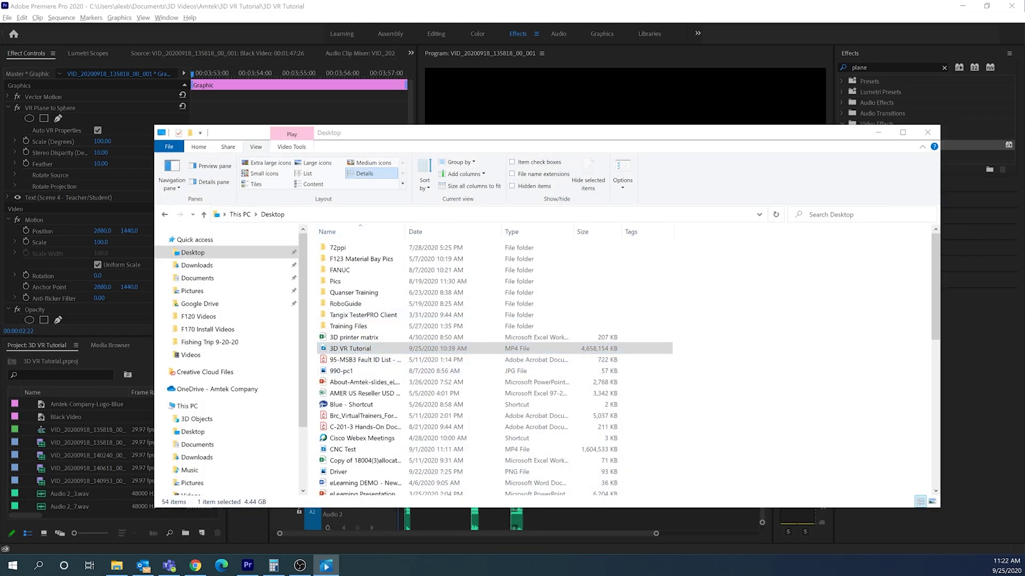